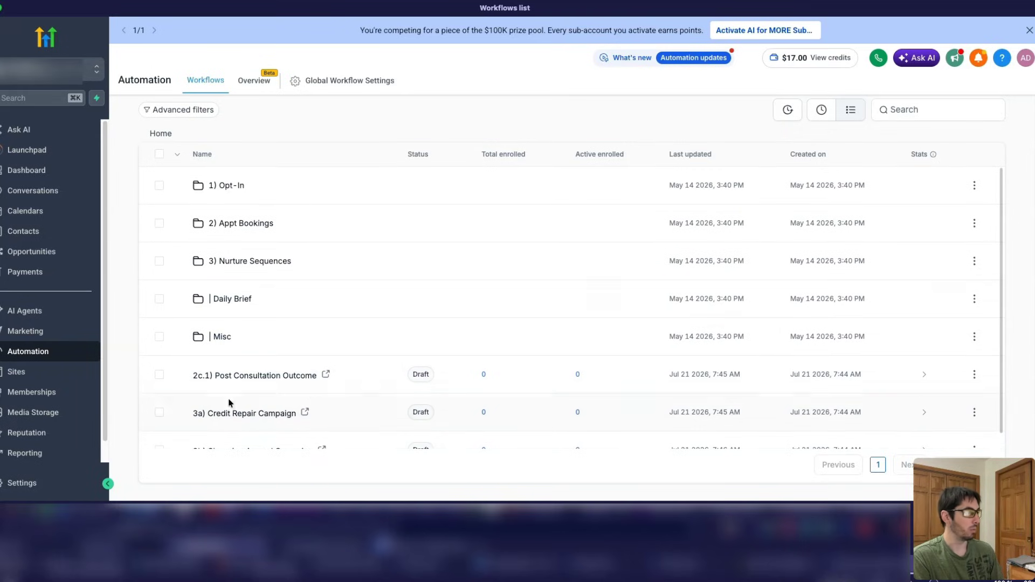
scroll(269, 391, "down", 1)
left_click(160, 355)
left_click(159, 392)
left_click(159, 430)
left_click(252, 113)
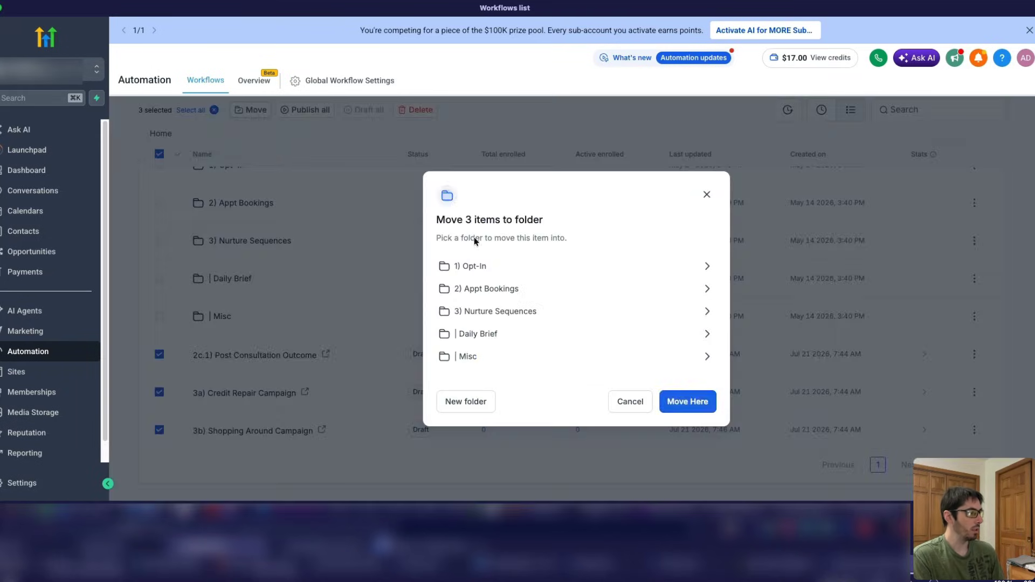
left_click(630, 401)
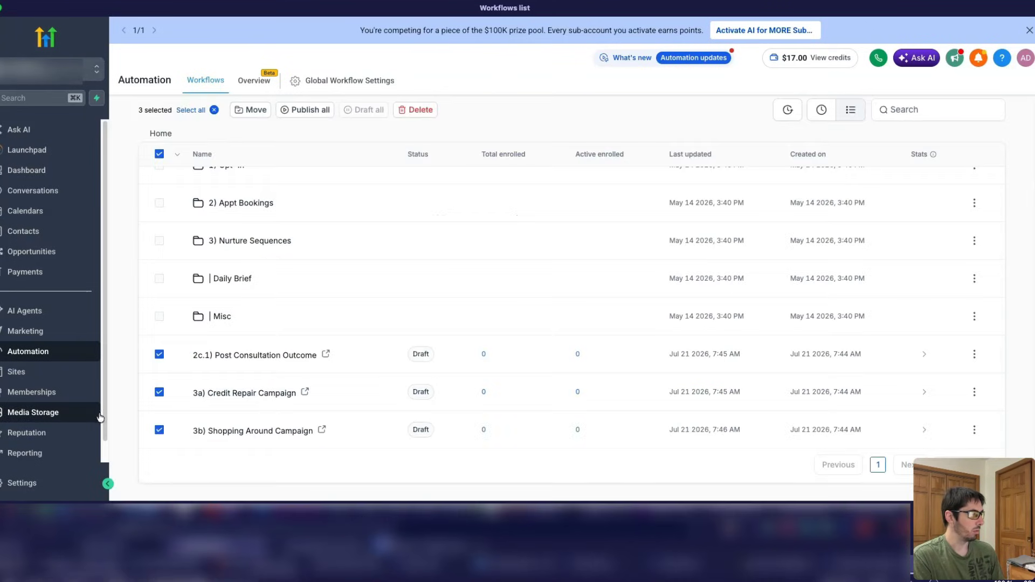
Deselect the 3a) and 3b) workflows and move only 2c.1) Post Consultation Outcome into the 2) Appt Bookings folder
left_click(159, 392)
left_click(159, 430)
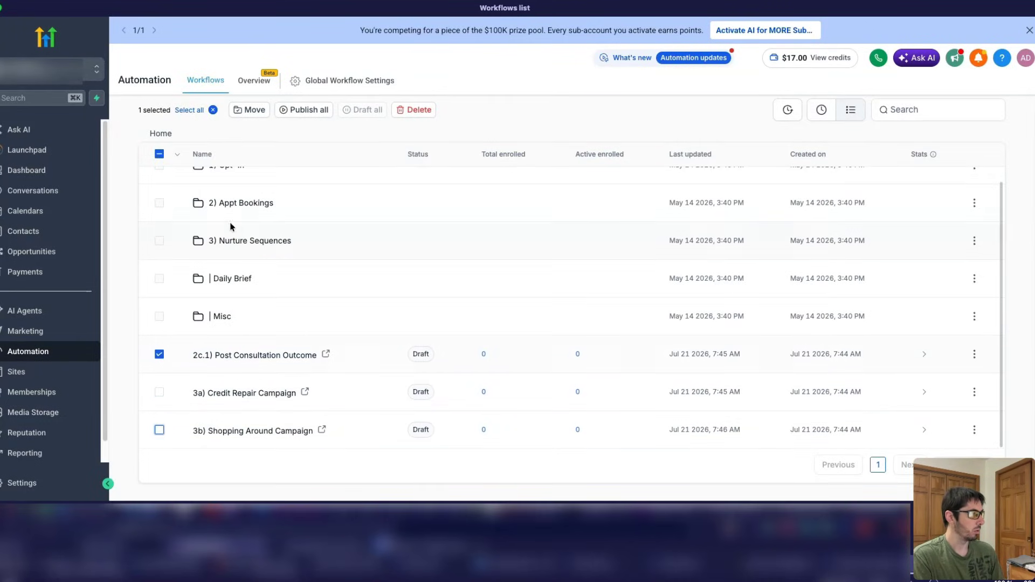
left_click(243, 112)
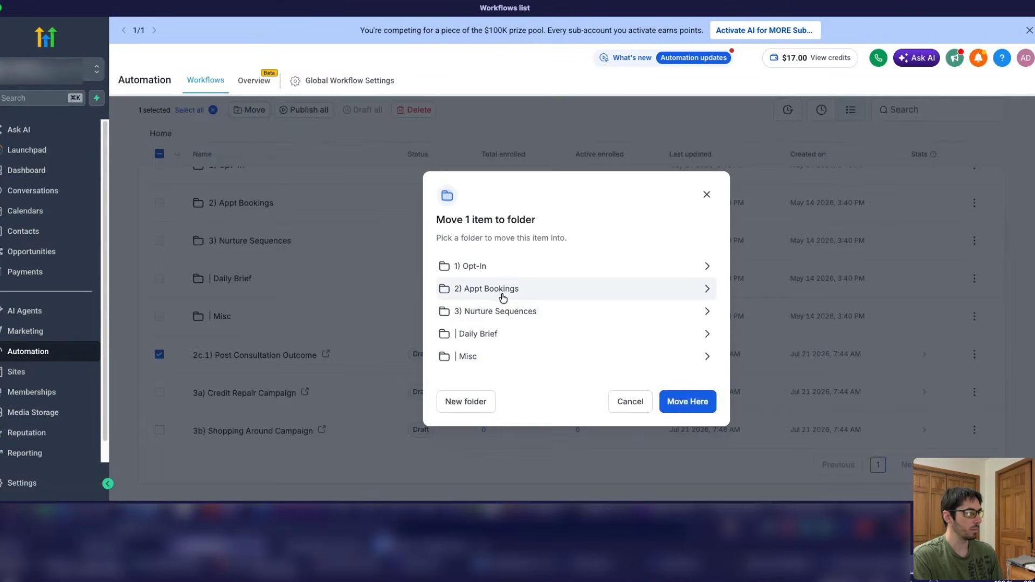
left_click(503, 291)
left_click(688, 420)
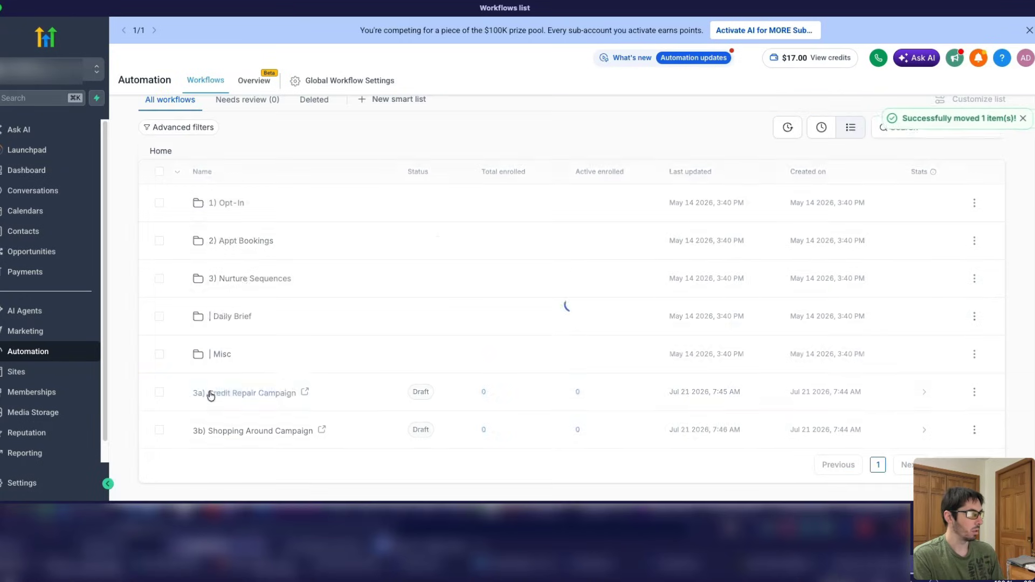
Move the 3a) Credit Repair Campaign and 3b) Shopping Around Campaign workflows into the 3) Nurture Sequences folder
left_click(159, 392)
left_click(159, 431)
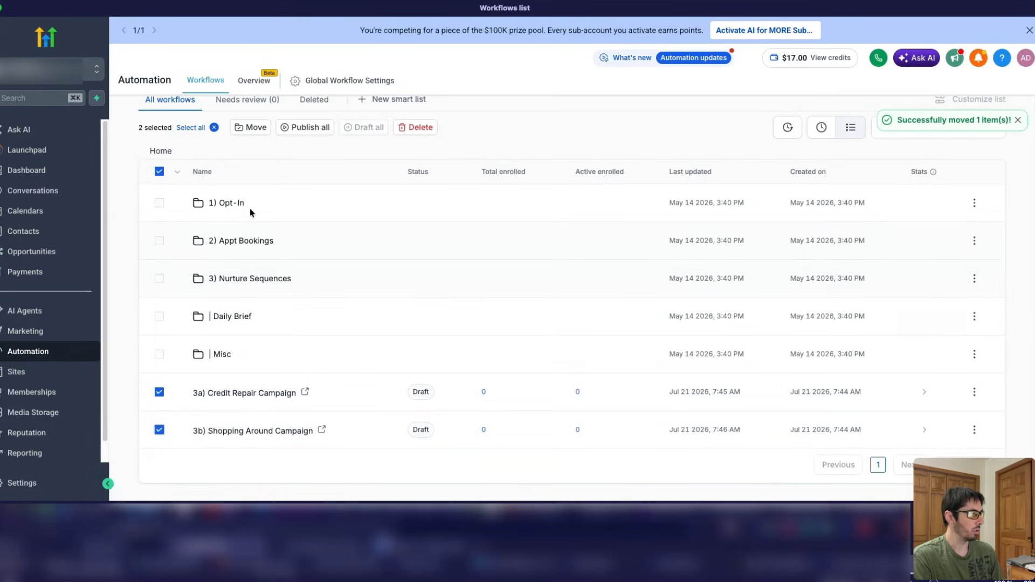
left_click(268, 130)
left_click(487, 308)
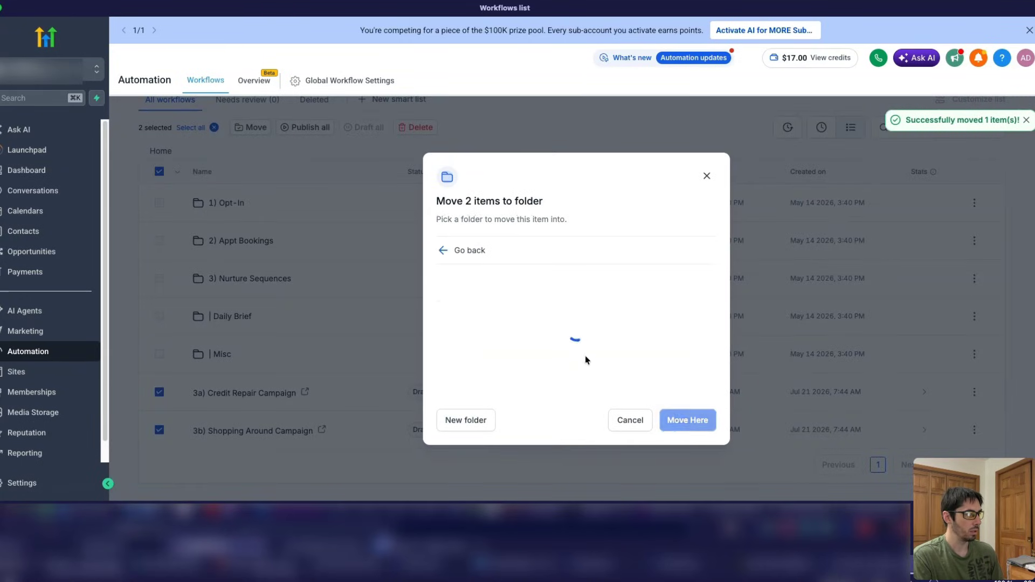
left_click(686, 424)
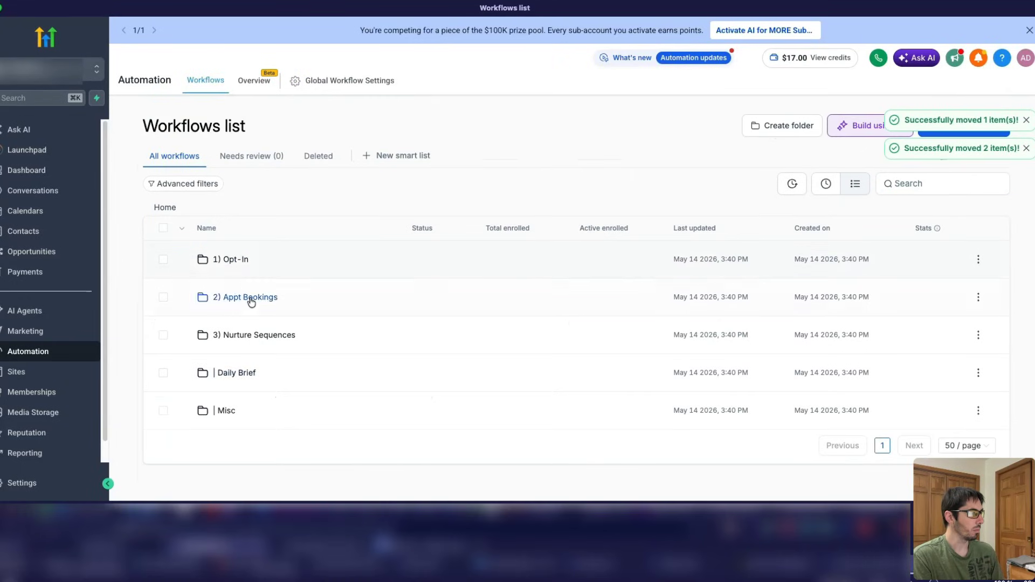
In the 2) Appt Bookings folder, rename the published 2c.1) workflow as 2c.1) Post Consultation Outcome (old)
left_click(247, 298)
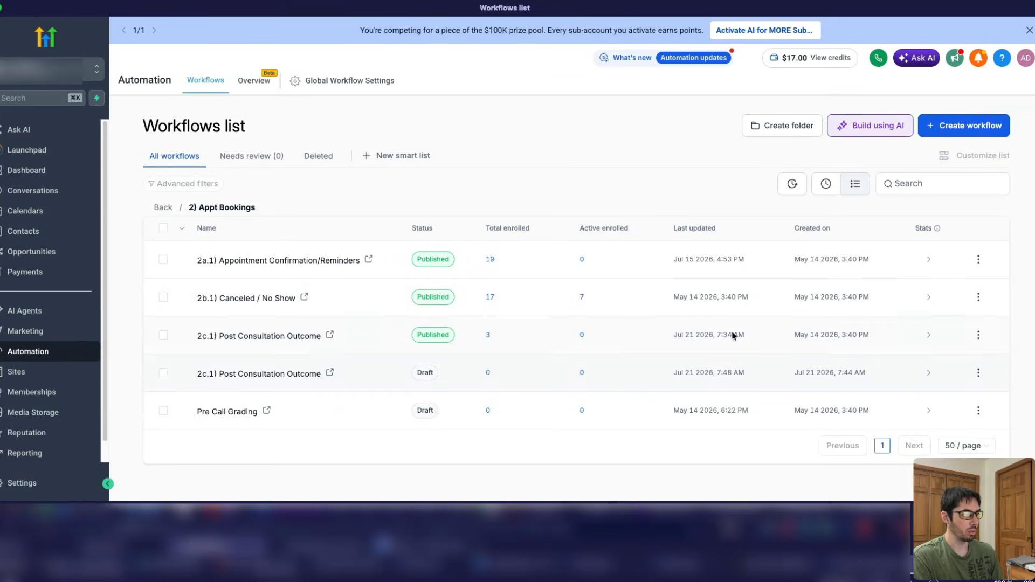
left_click(978, 335)
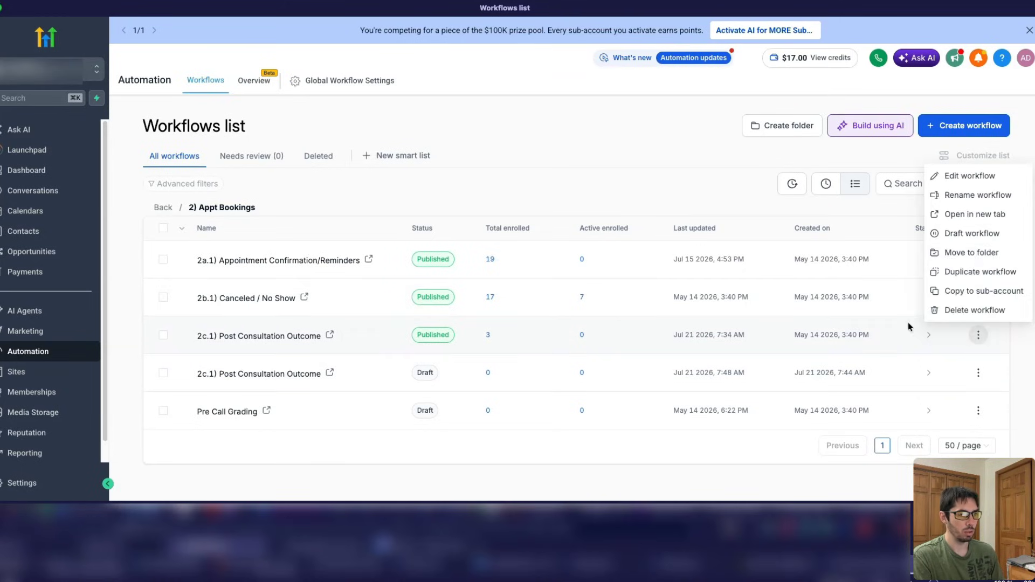
left_click(956, 196)
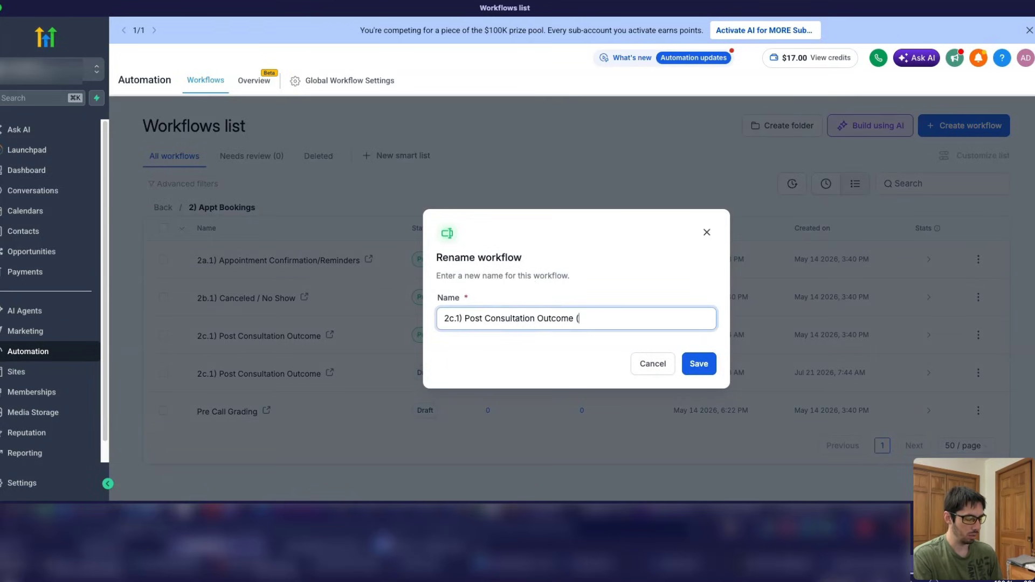
left_click(695, 365)
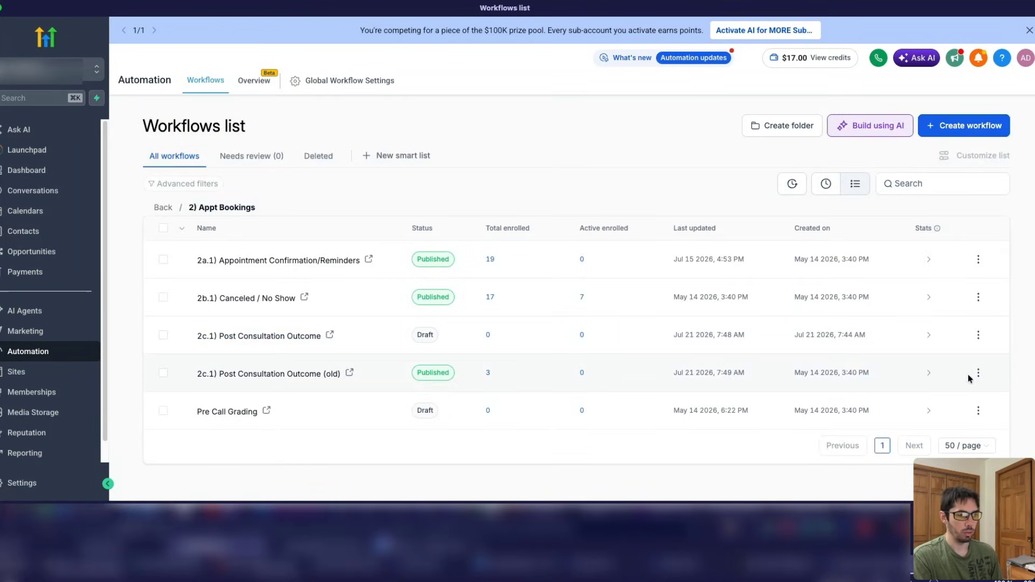
Switch the 2c.1) Post Consultation Outcome (old) workflow to draft
left_click(978, 372)
left_click(957, 270)
left_click(708, 334)
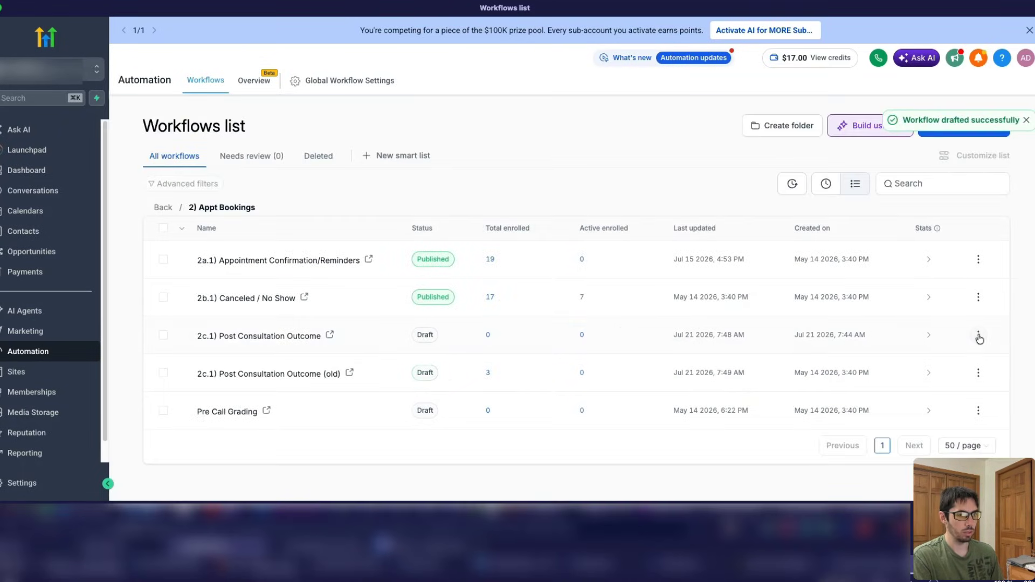
Publish the new 2c.1) Post Consultation Outcome workflow
left_click(978, 334)
left_click(954, 235)
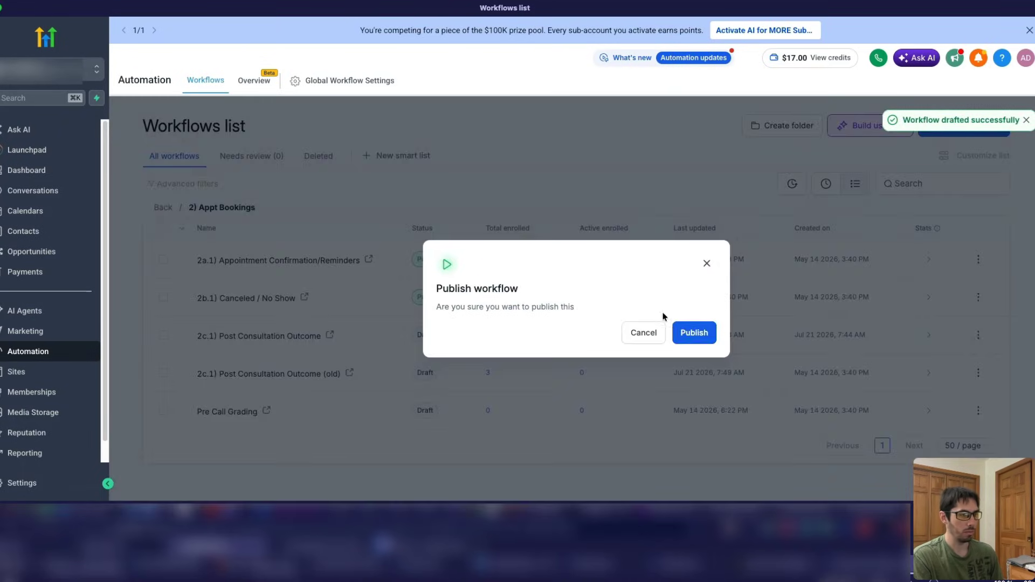
left_click(682, 338)
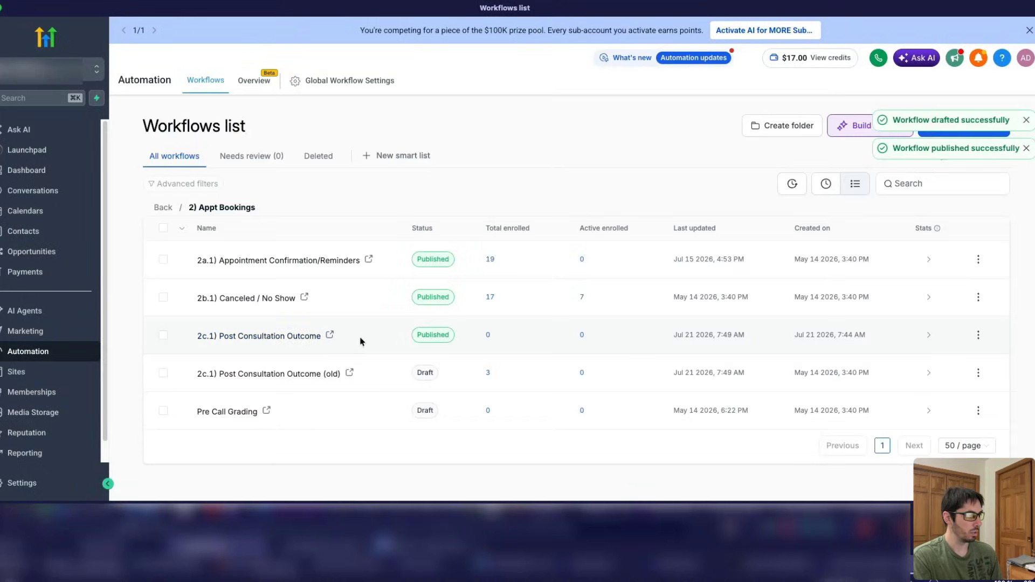
Open the new 2c.1) Post Consultation Outcome workflow and resolve the error on its Form submitted trigger
left_click(287, 338)
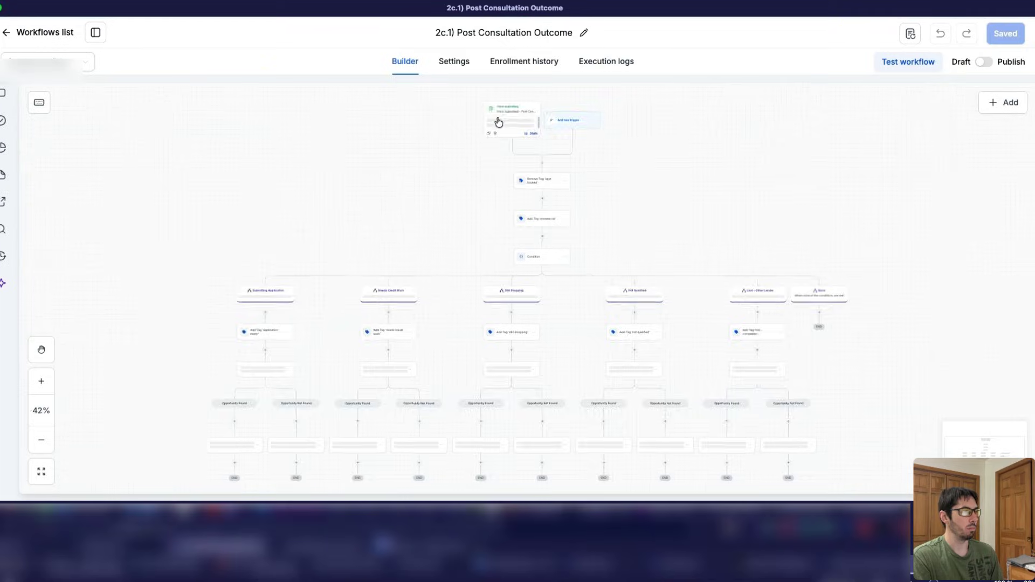
left_click(458, 173)
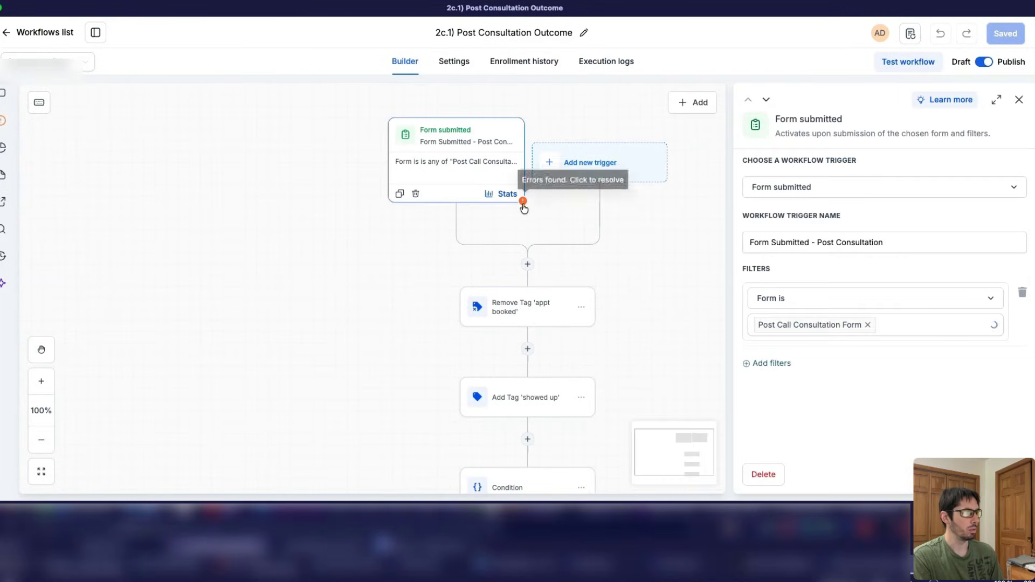
left_click(522, 200)
left_click(144, 191)
left_click(407, 132)
left_click(209, 104)
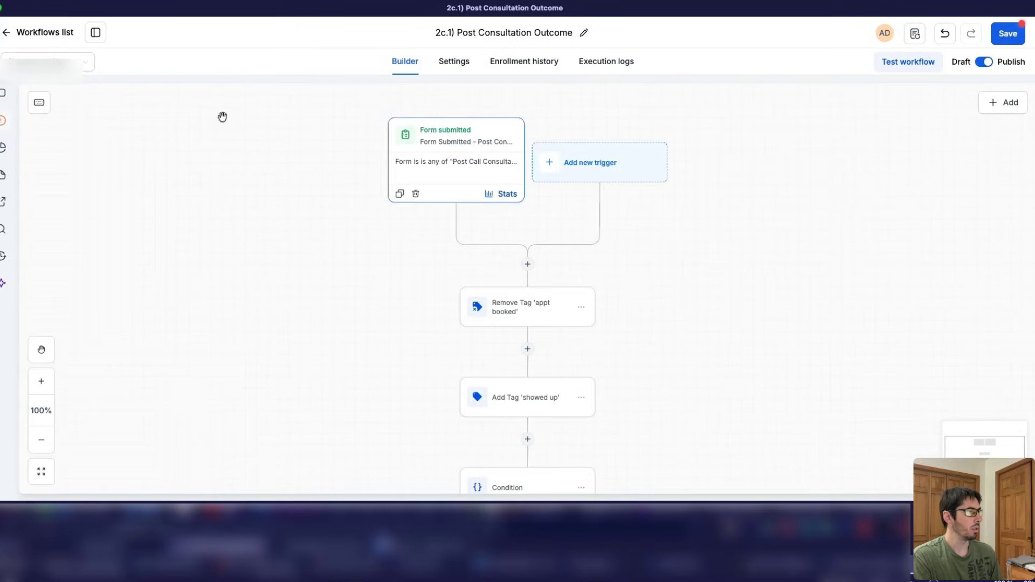
Set the pipeline of the Update opportunity - Won action to Mortgage Pipeline and save the action
scroll(582, 312, "down", 2)
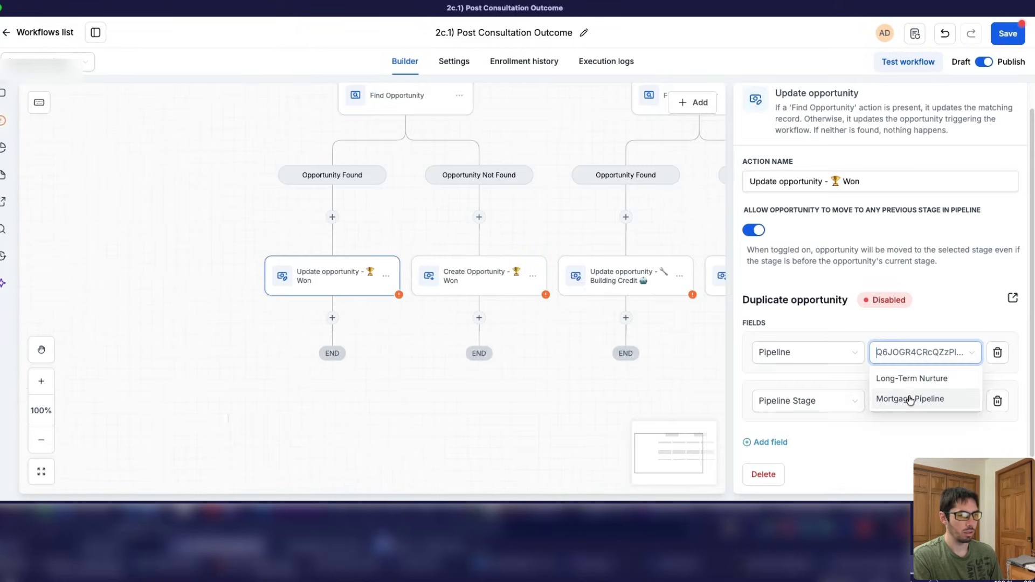
left_click(908, 397)
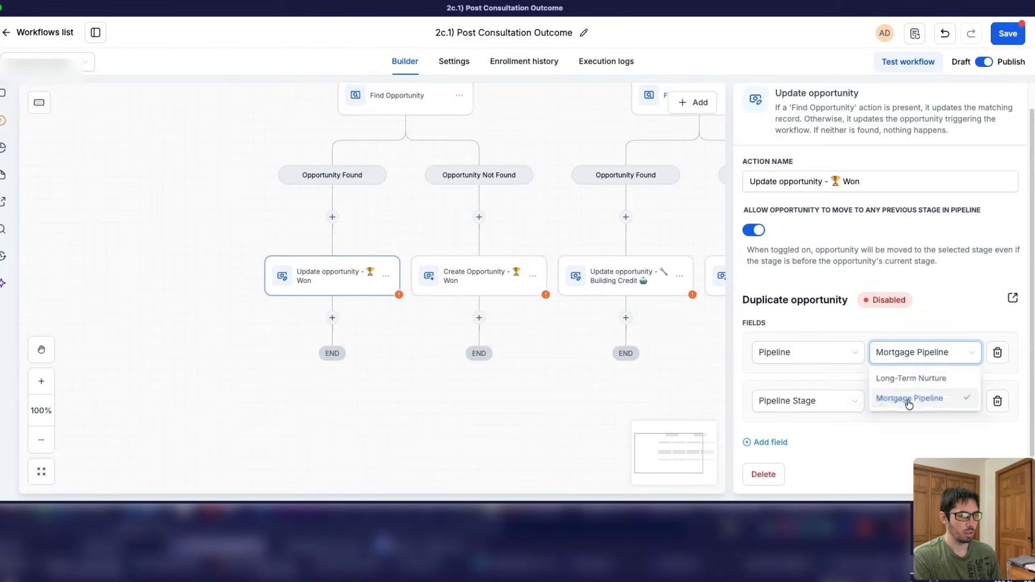
left_click(519, 323)
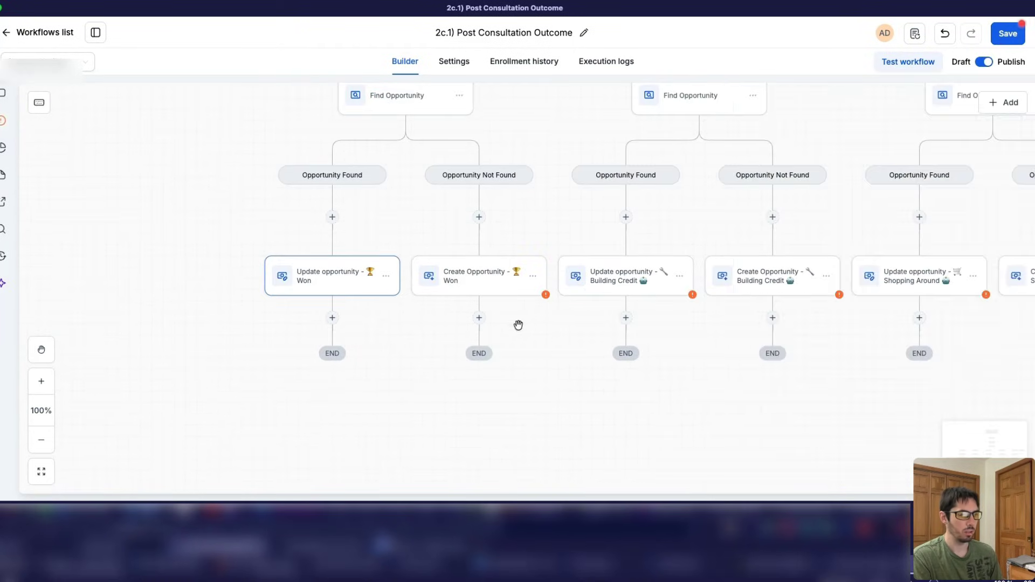
Set the pipeline of the Create Opportunity - Won action to Mortgage Pipeline
left_click(478, 279)
left_click(897, 351)
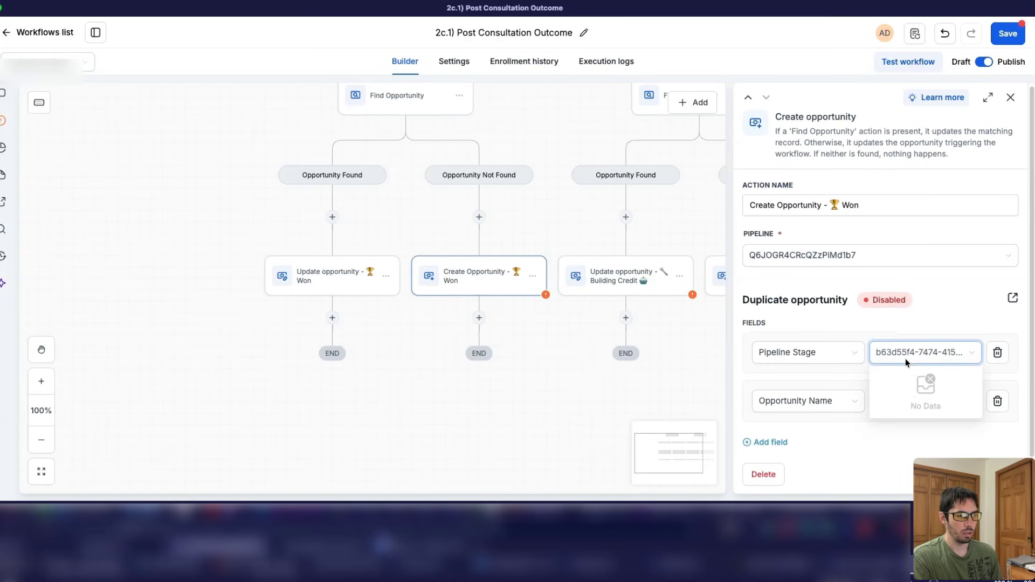
left_click(906, 363)
left_click(765, 255)
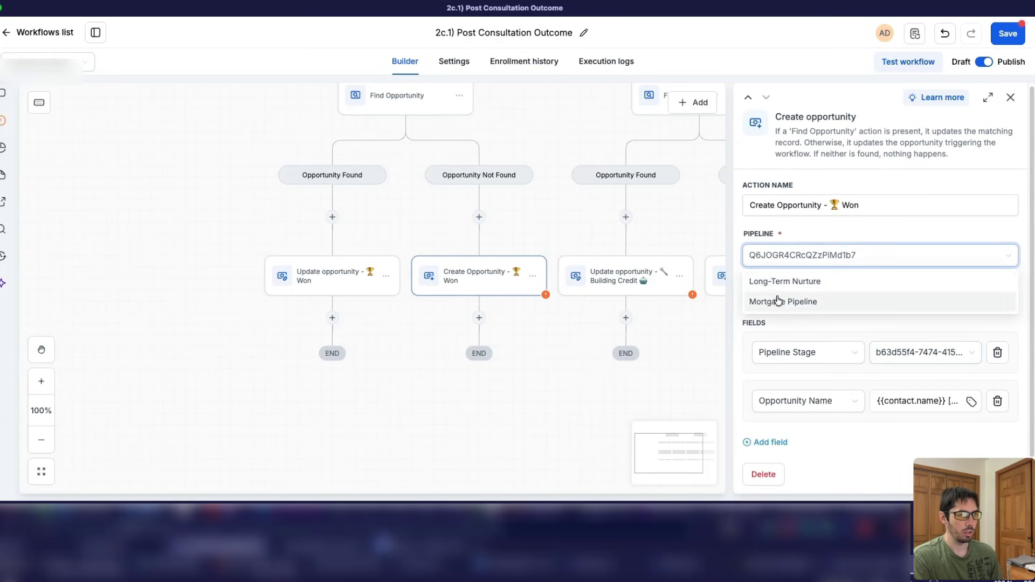
left_click(778, 301)
Assign Mortgage Pipeline to both the Update and Create Opportunity actions for Building Credit, saving each action
left_click_drag(599, 401, 453, 382)
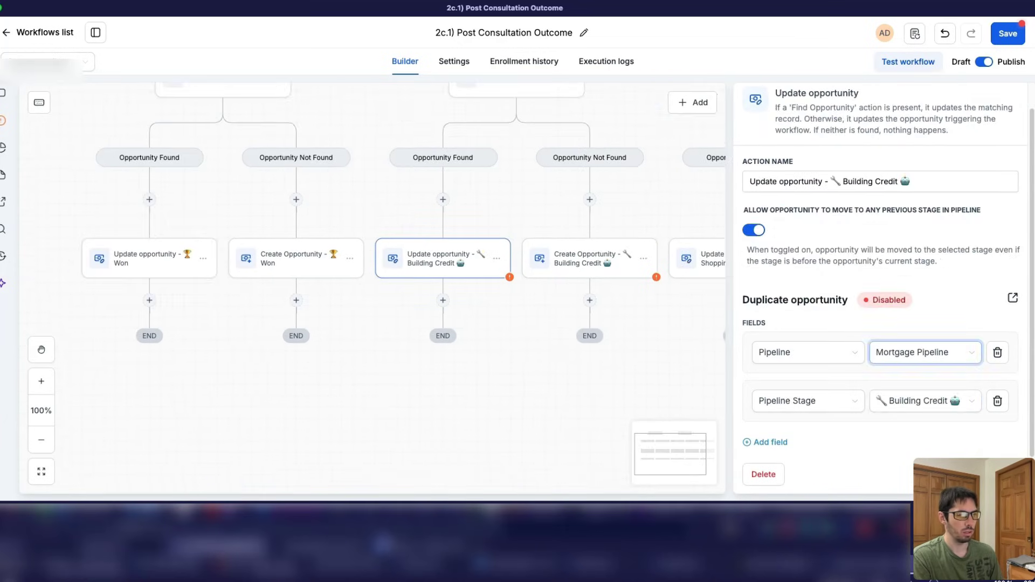
left_click_drag(640, 394, 509, 380)
left_click(481, 262)
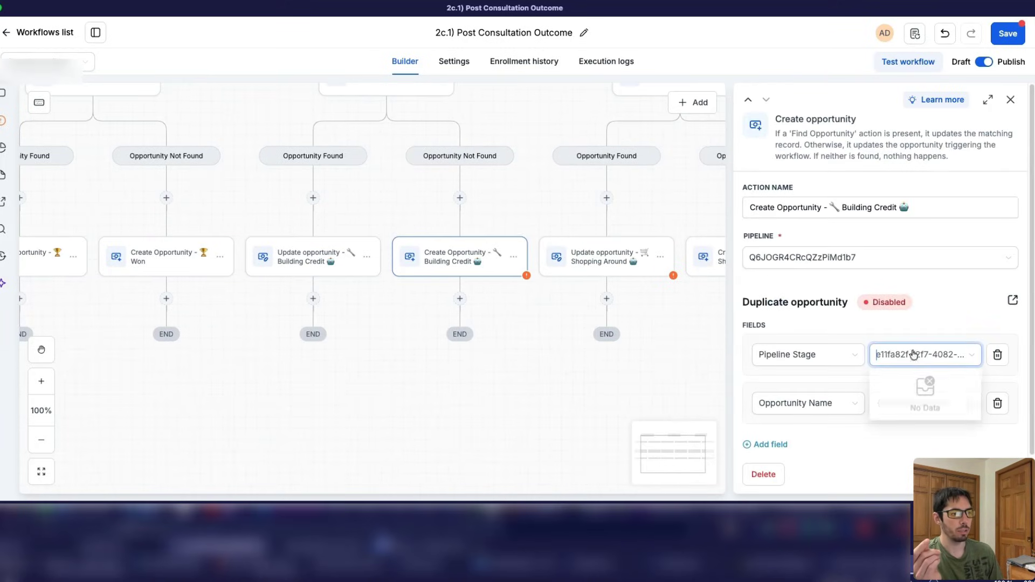
left_click(827, 257)
left_click(809, 305)
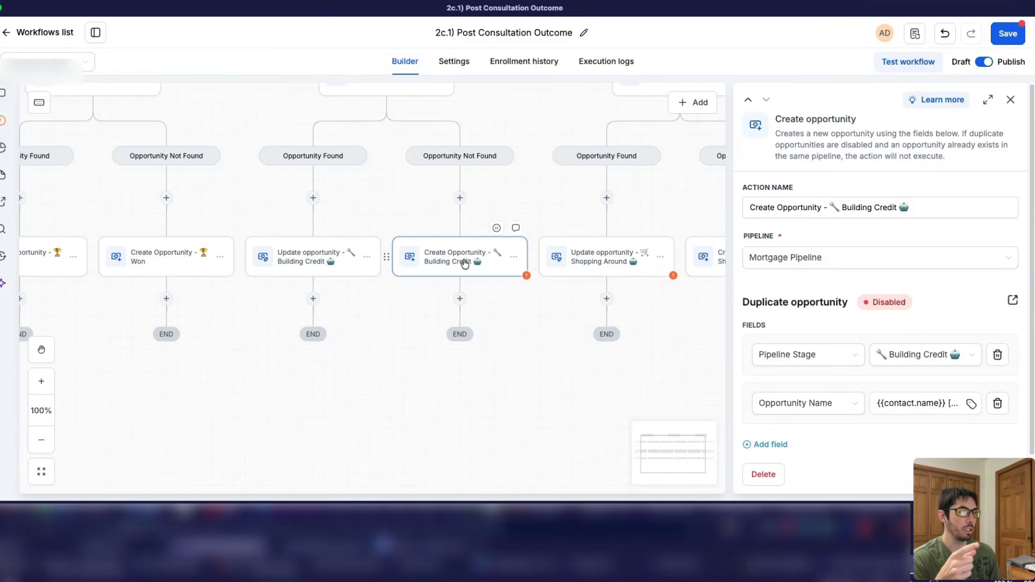
left_click(986, 475)
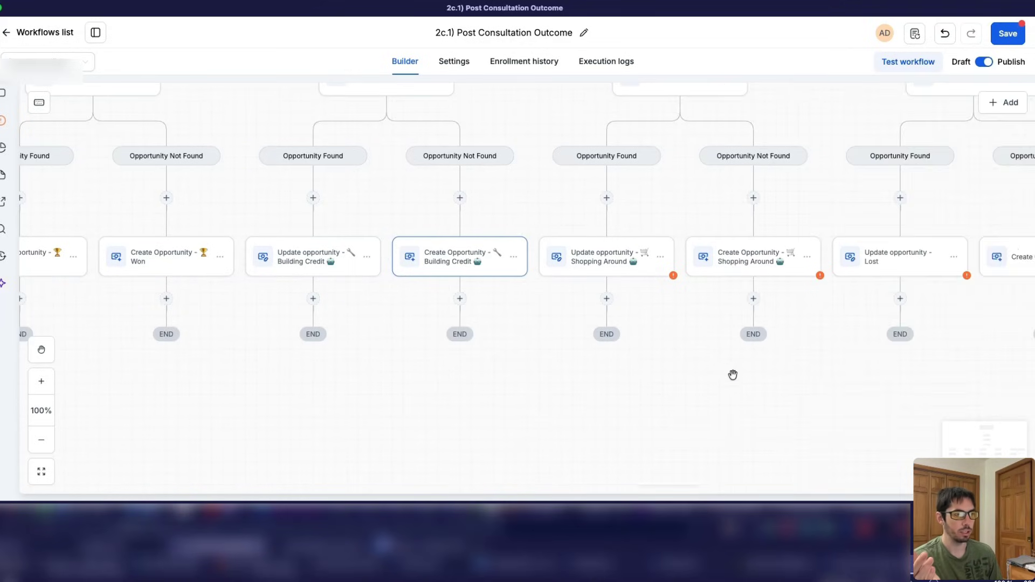
Set the pipeline of the Update opportunity - Shopping Around action to Mortgage Pipeline and save the action
scroll(490, 267, "right", 3)
left_click(490, 267)
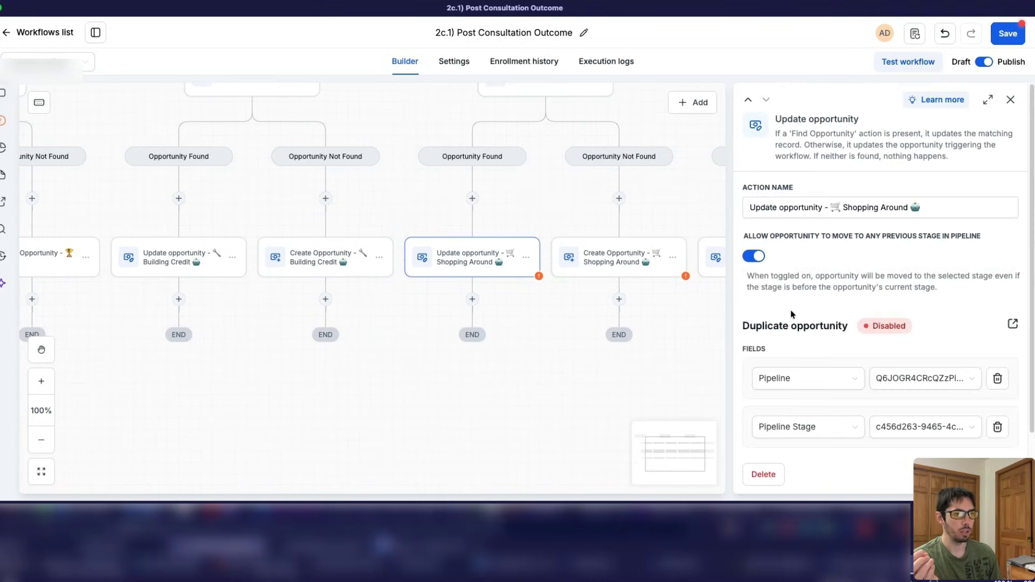
left_click(895, 378)
left_click(889, 425)
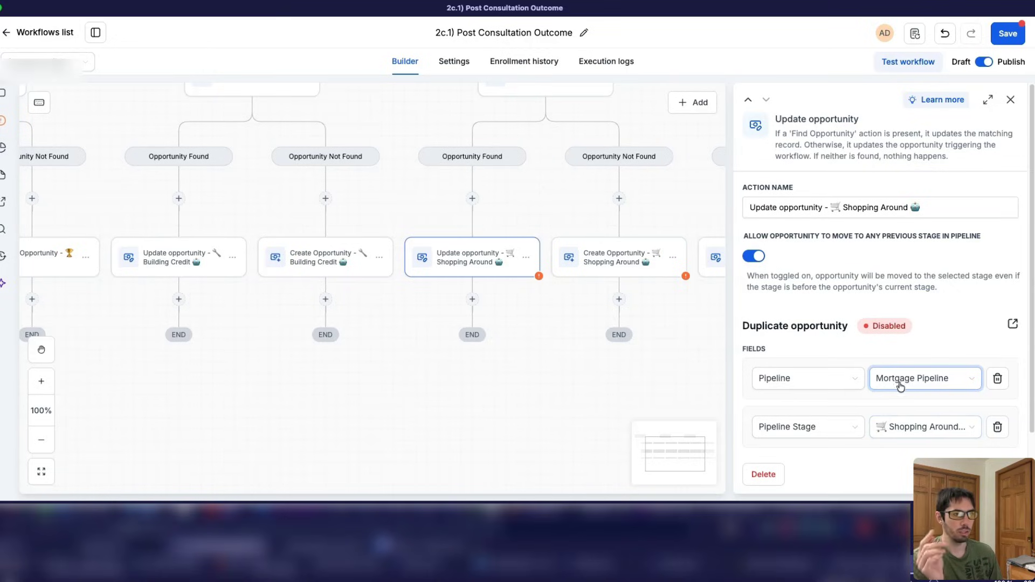
left_click(986, 475)
Set the pipeline of the Create Opportunity - Shopping Around action to Mortgage Pipeline and save the action
scroll(511, 254, "right", 3)
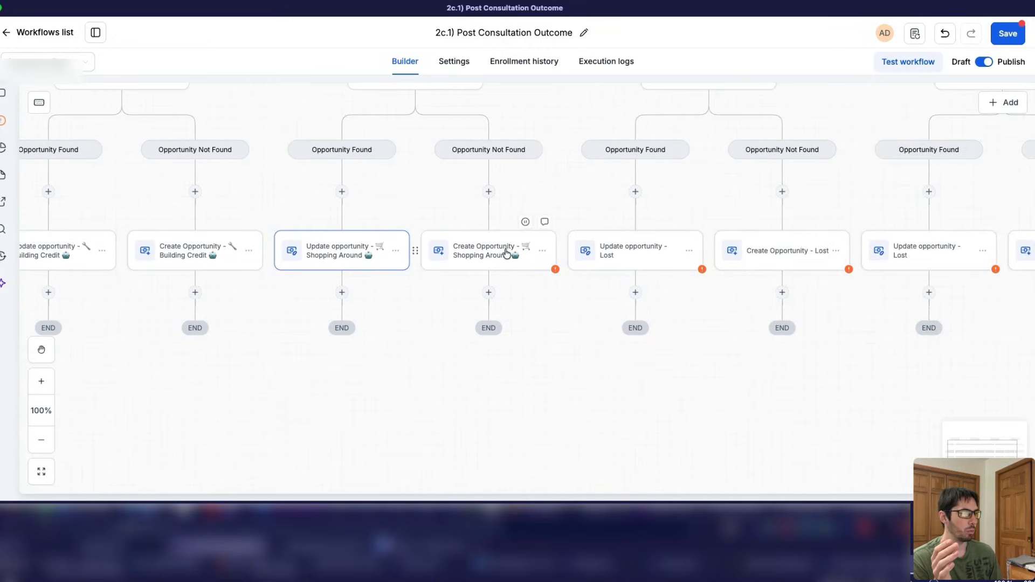
left_click(510, 253)
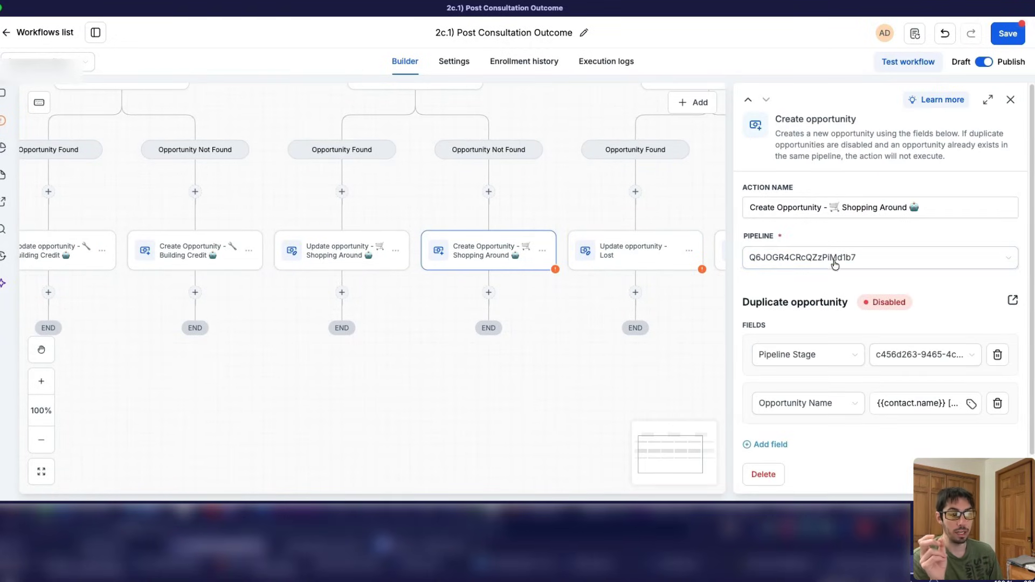
left_click(834, 263)
left_click(852, 303)
left_click(986, 474)
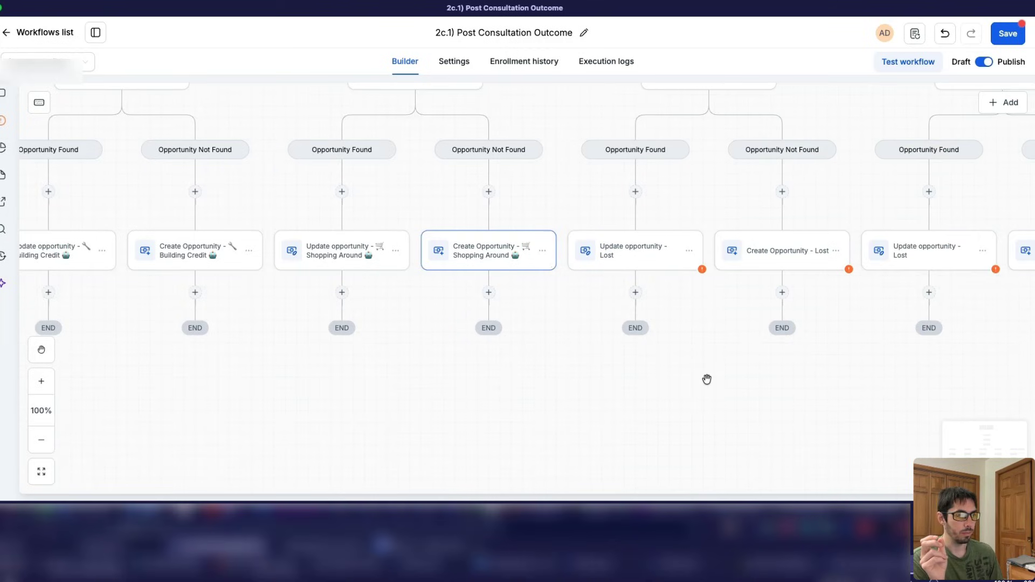
Set the pipeline of the first Update opportunity - Lost action to Mortgage Pipeline and save the action
scroll(551, 319, "right", 2)
left_click(536, 274)
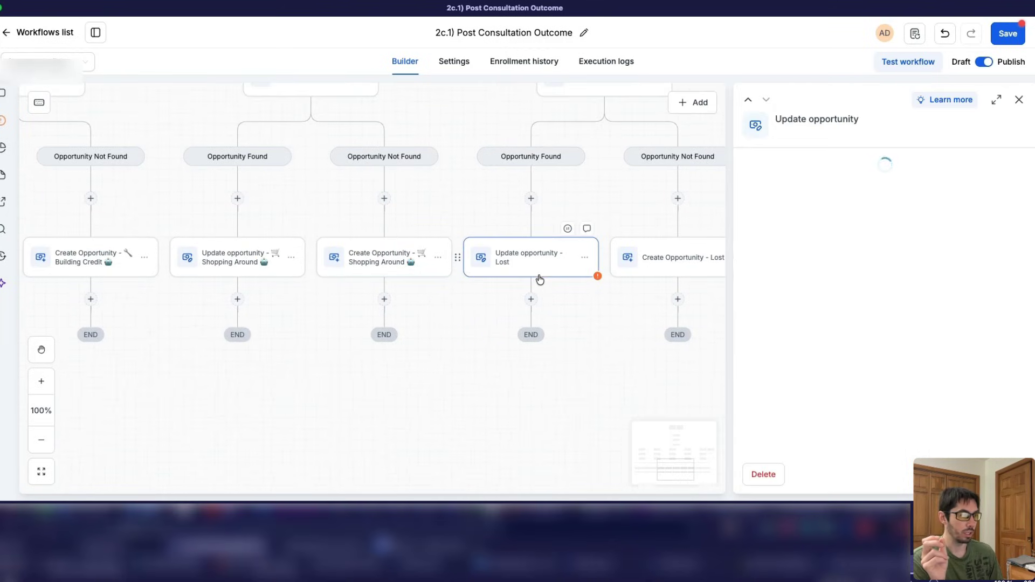
left_click(914, 386)
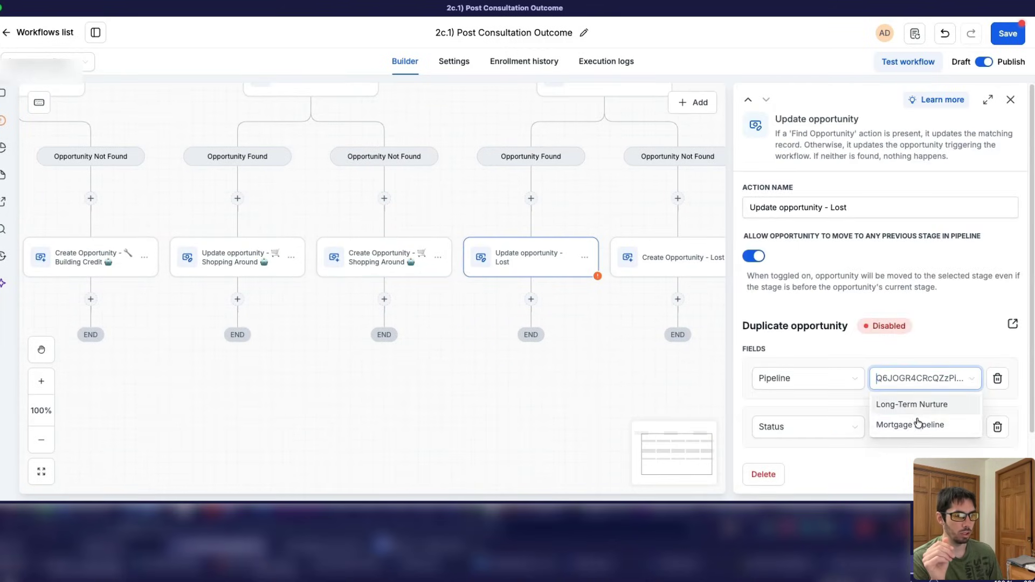
left_click(903, 429)
left_click(985, 475)
Assign Mortgage Pipeline to the first Create Opportunity - Lost action and the second Update opportunity - Lost action, saving both
left_click_drag(685, 357, 485, 355)
left_click(490, 260)
left_click(620, 255)
left_click(919, 380)
left_click(897, 430)
left_click(985, 478)
Set the pipeline of the last Create Opportunity - Lost action to Mortgage Pipeline
left_click(776, 264)
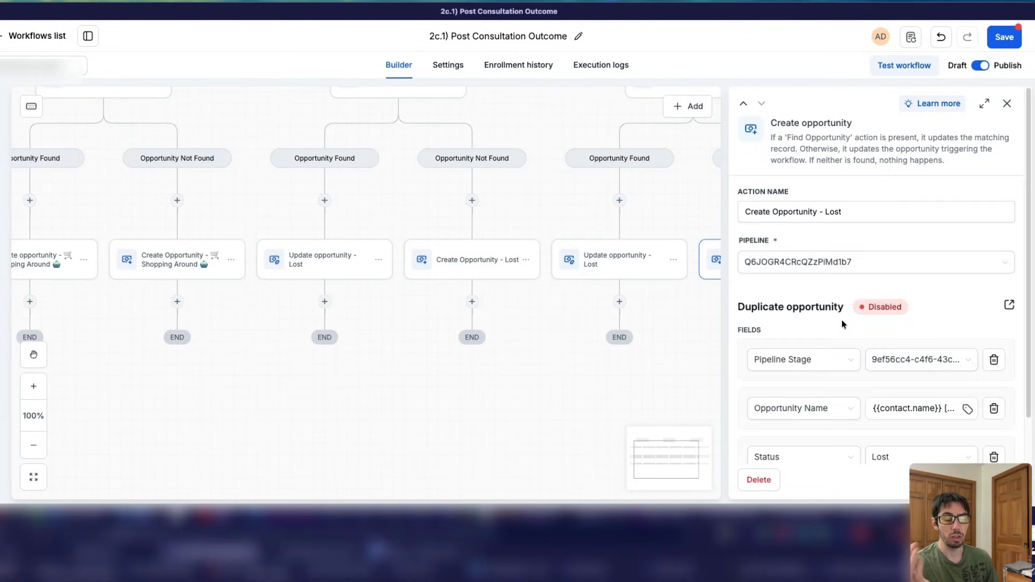
left_click(808, 261)
left_click(812, 309)
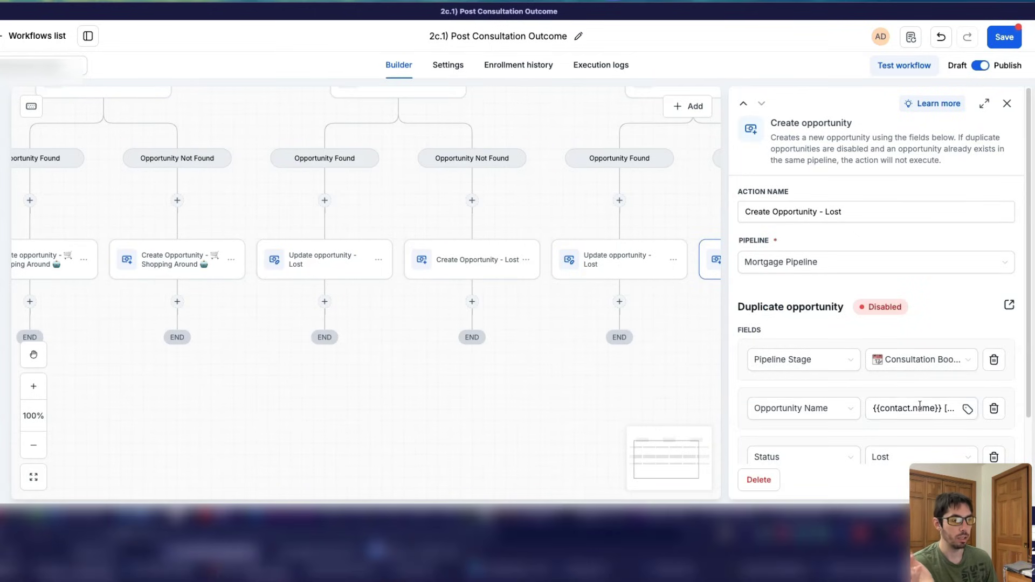
scroll(938, 389, "down", 1)
Set the pipeline filter of the Find Opportunity action in the Lost - Other Lender branch to Mortgage Pipeline and save the workflow
left_click(475, 380)
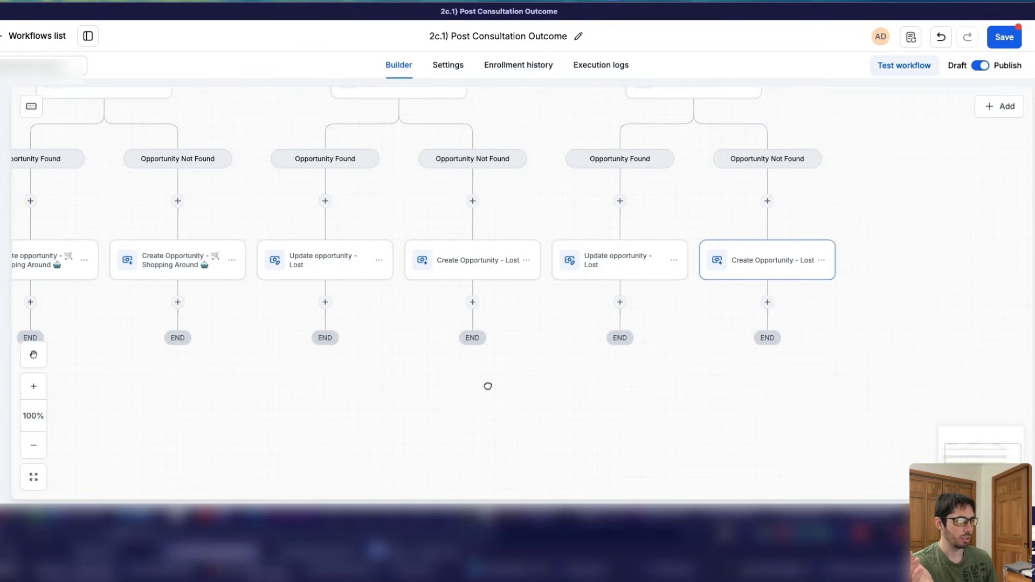
left_click_drag(475, 380, 771, 459)
left_click_drag(594, 158, 421, 349)
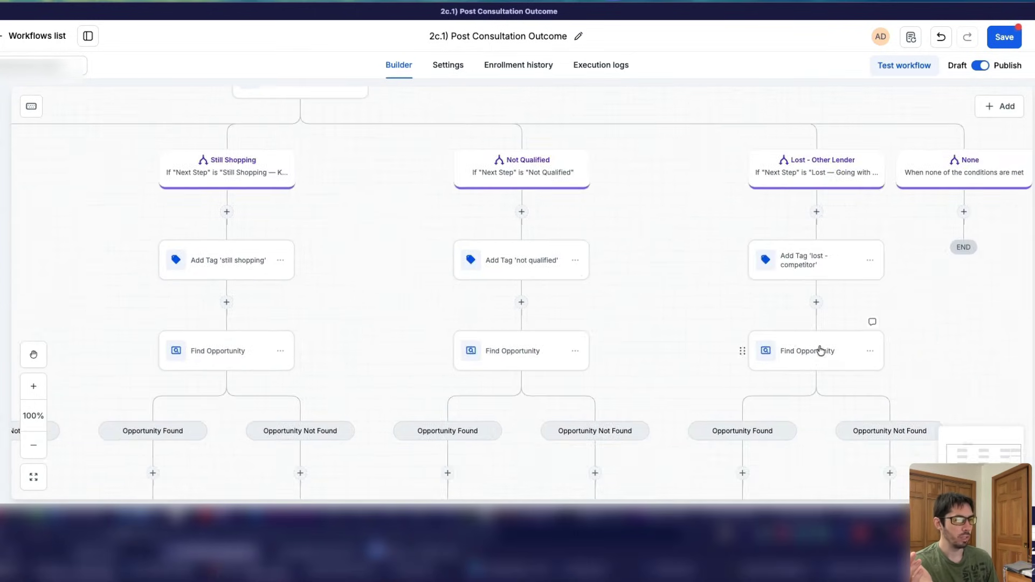
left_click(820, 351)
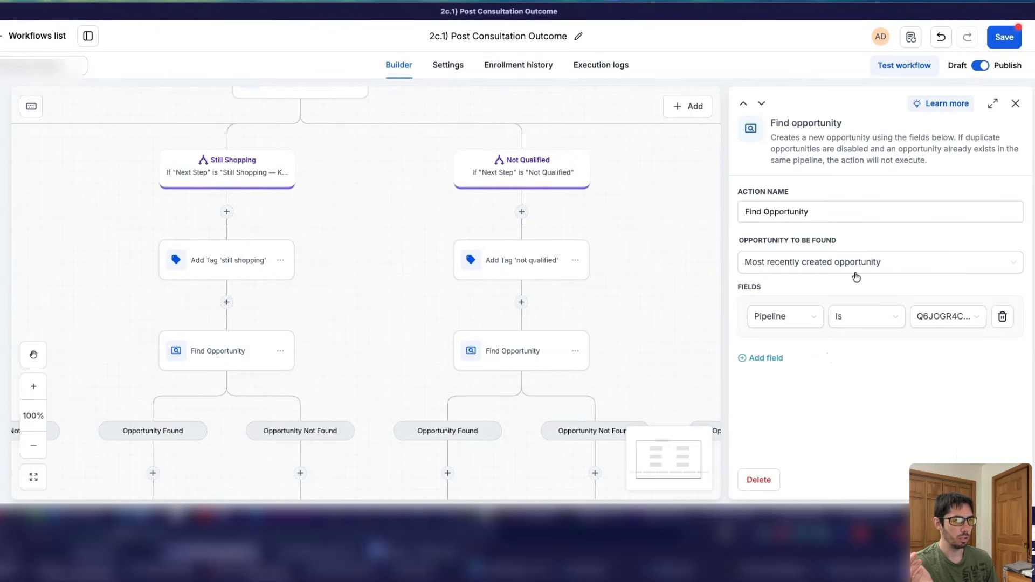
left_click(928, 317)
left_click(949, 363)
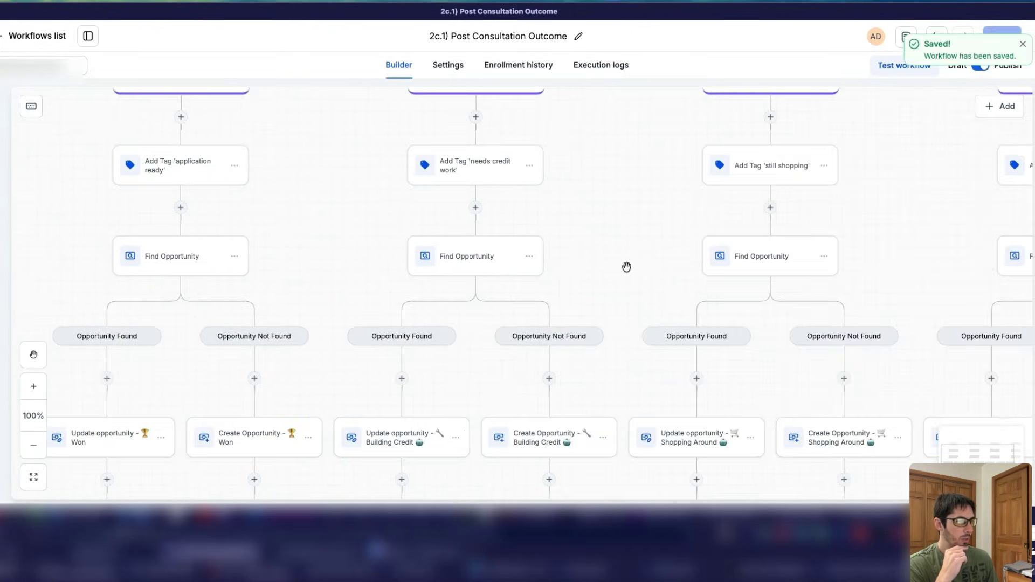
Check the pipeline settings of the needs credit work branch's Find Opportunity action and the Create Opportunity - Won action
left_click(471, 266)
scroll(524, 288, "left", 5)
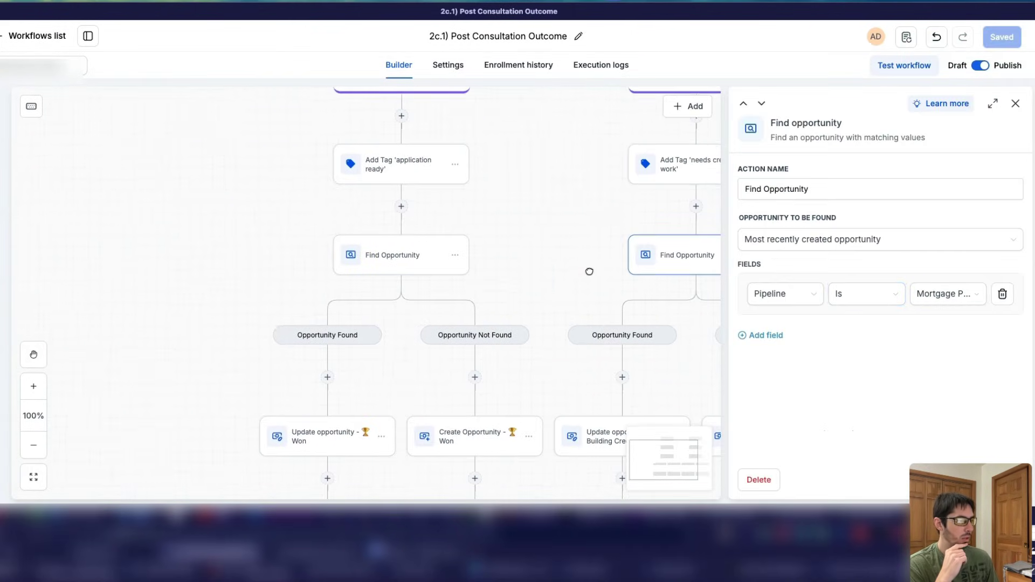
left_click(472, 438)
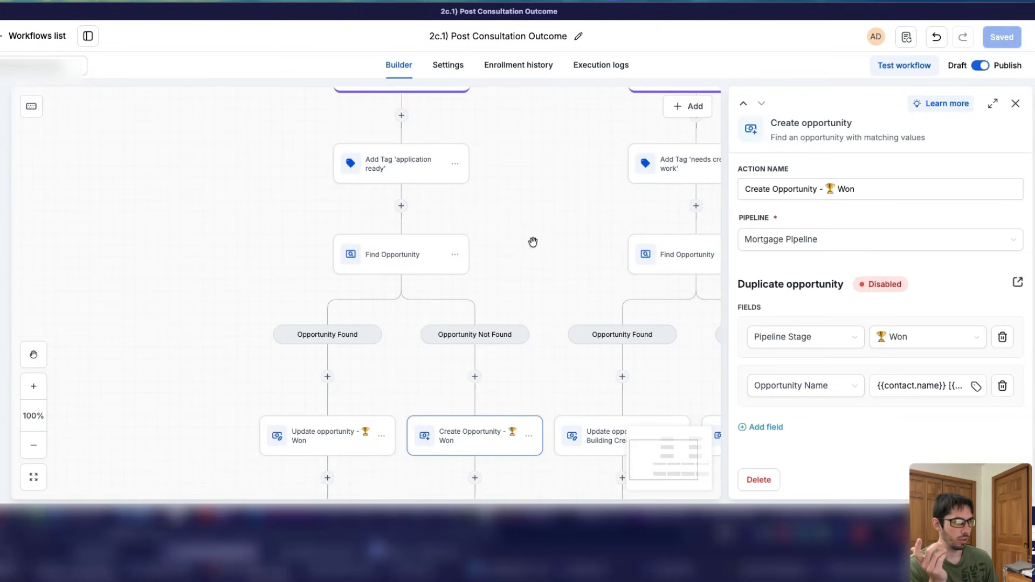
left_click(425, 264)
left_click(1015, 103)
scroll(536, 345, "up", 8)
scroll(536, 345, "right", 6)
left_click_drag(591, 215, 508, 265)
Open the published 3a) Credit Repair Campaign from the 3) Nurture Sequences folder and show its workflow builder
left_click(37, 36)
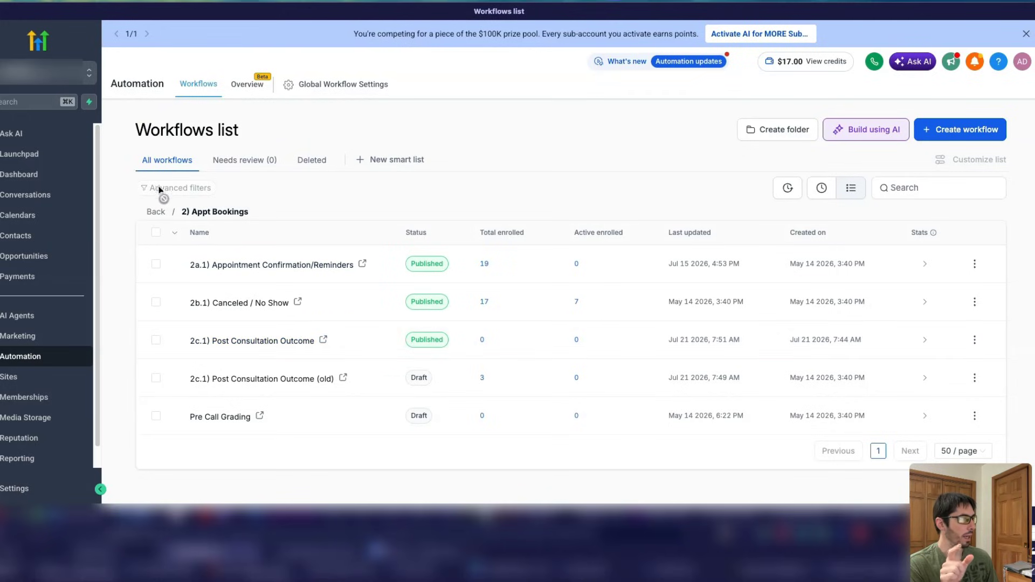
left_click(155, 212)
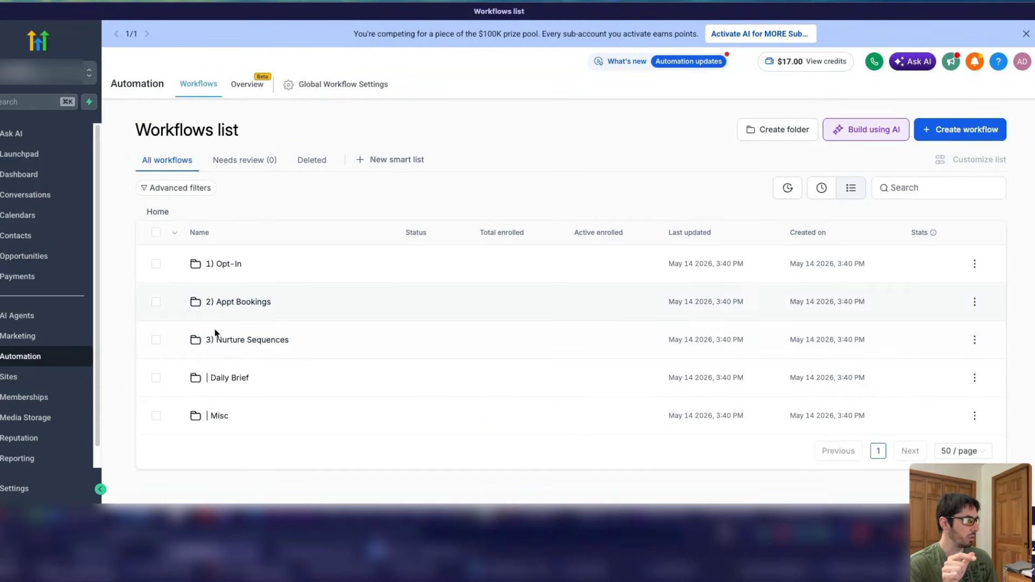
left_click(231, 340)
scroll(313, 345, "down", 1)
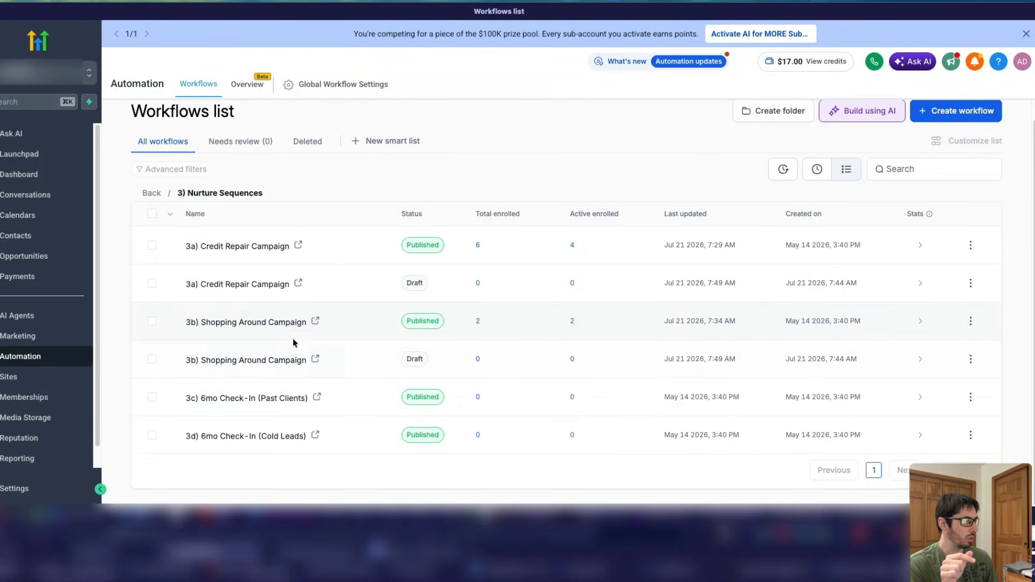
left_click(571, 246)
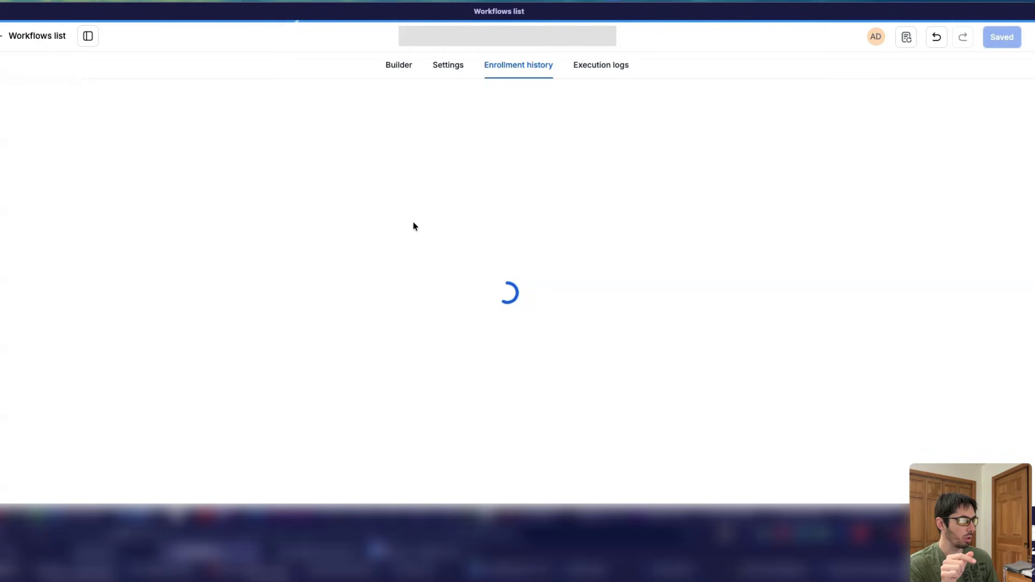
left_click(392, 67)
Review the published Credit Repair Campaign's message sequence and where its active contacts are waiting
scroll(416, 287, "down", 8)
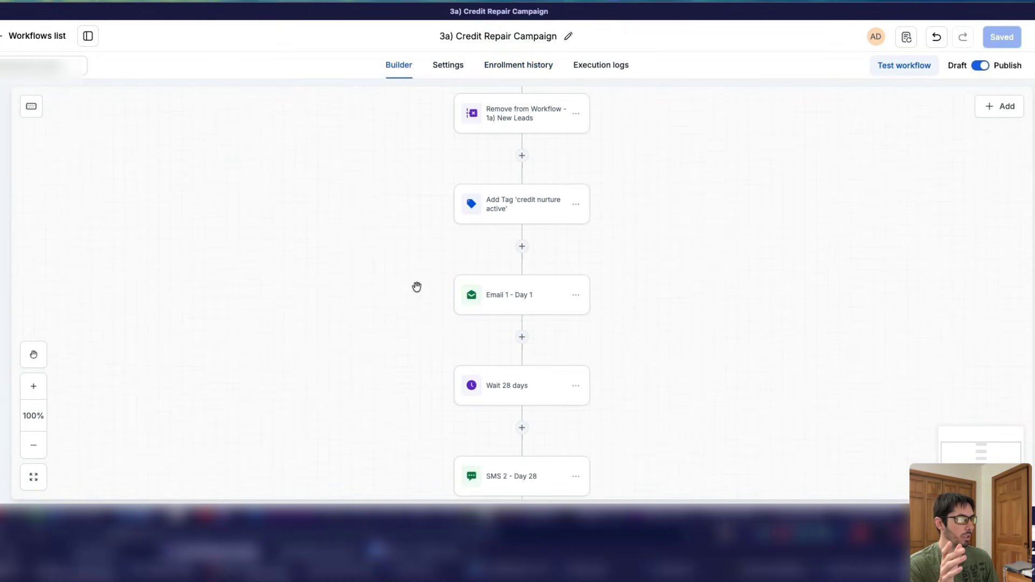
scroll(417, 287, "down", 18)
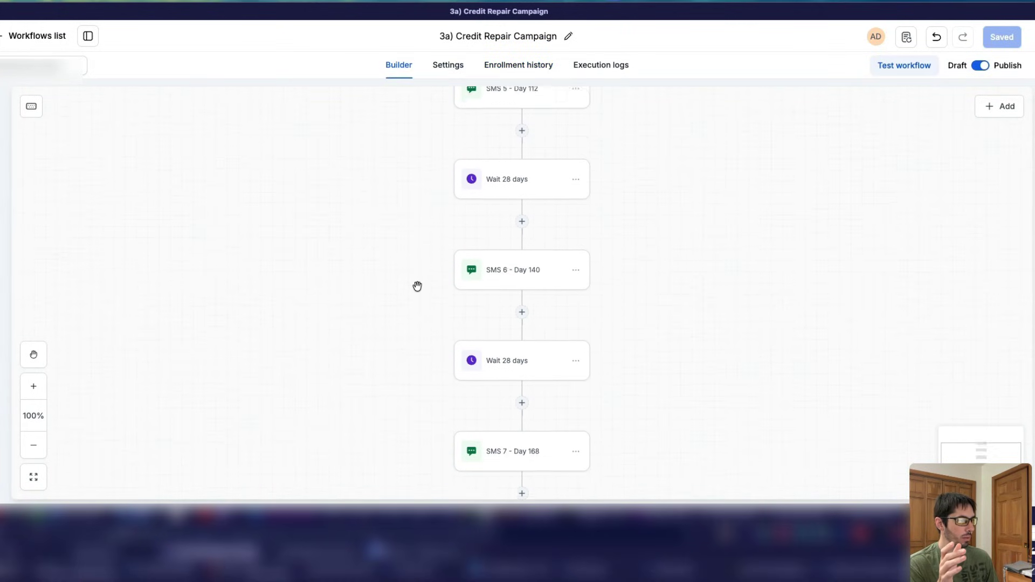
scroll(417, 286, "down", 4)
scroll(417, 286, "up", 20)
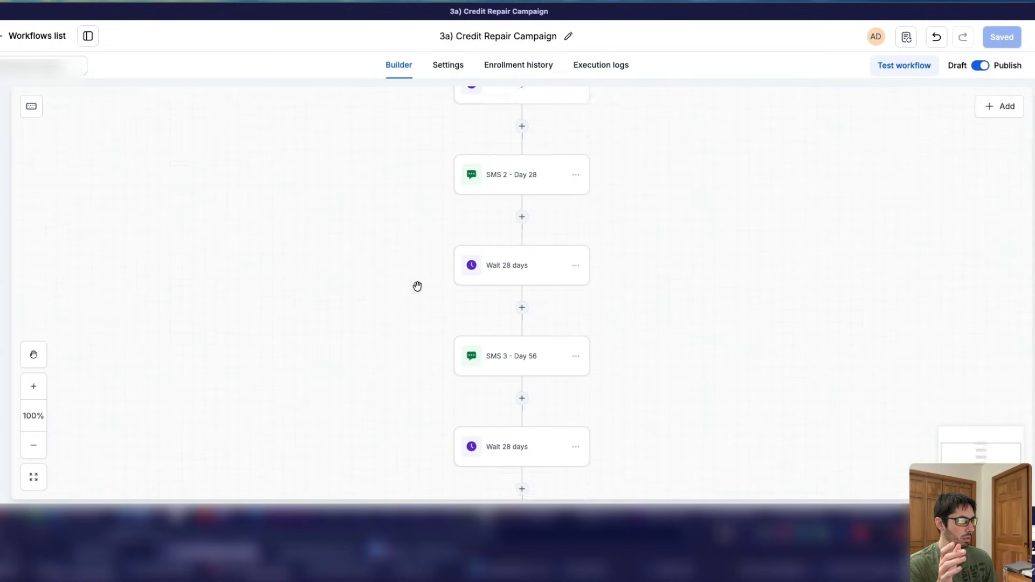
scroll(418, 286, "up", 3)
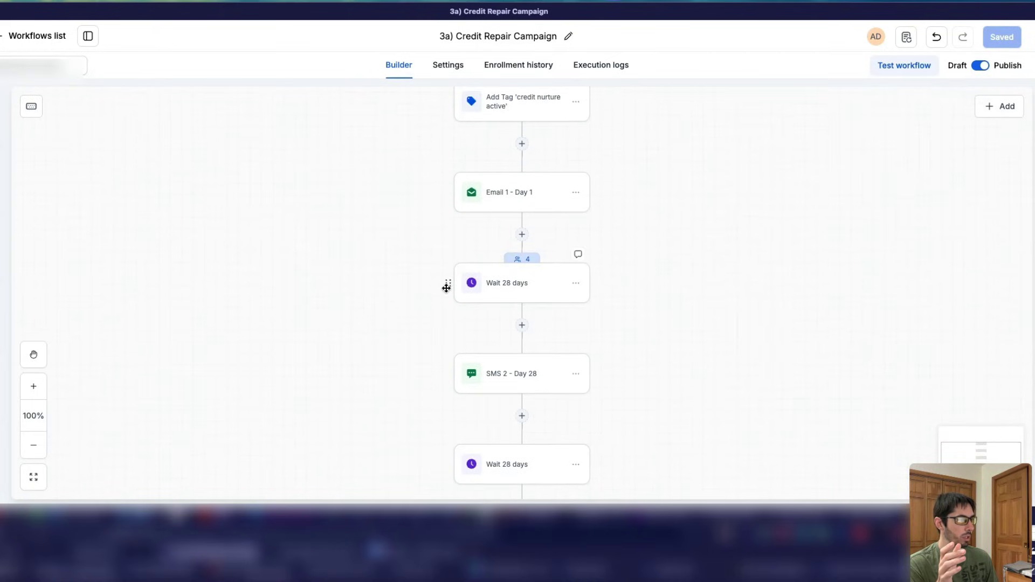
scroll(485, 318, "up", 3)
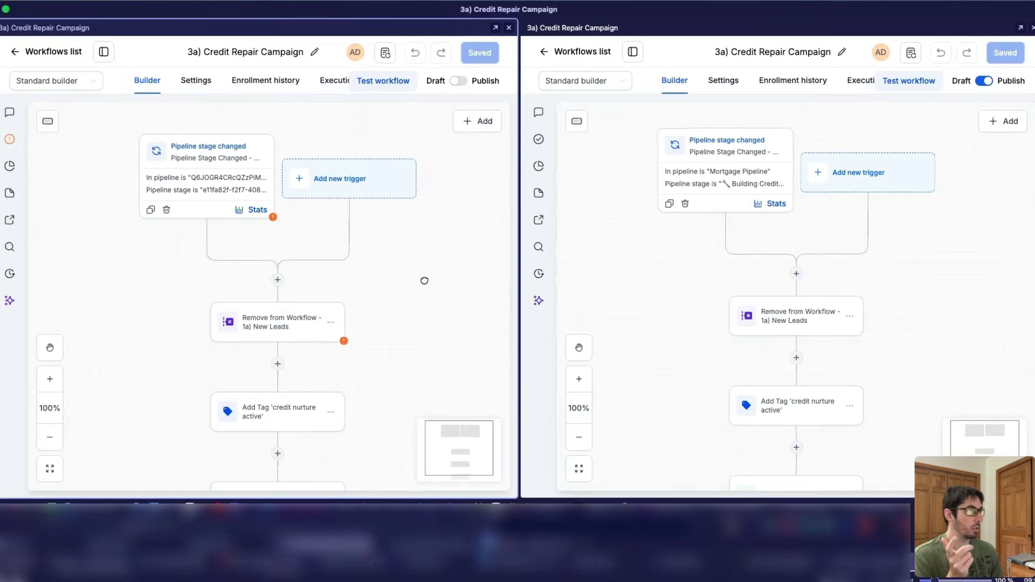
Set the draft Credit Repair Campaign's trigger filters to Mortgage Pipeline and the Building Credit stage, and save the trigger
scroll(422, 282, "down", 1)
left_click_drag(384, 244, 391, 242)
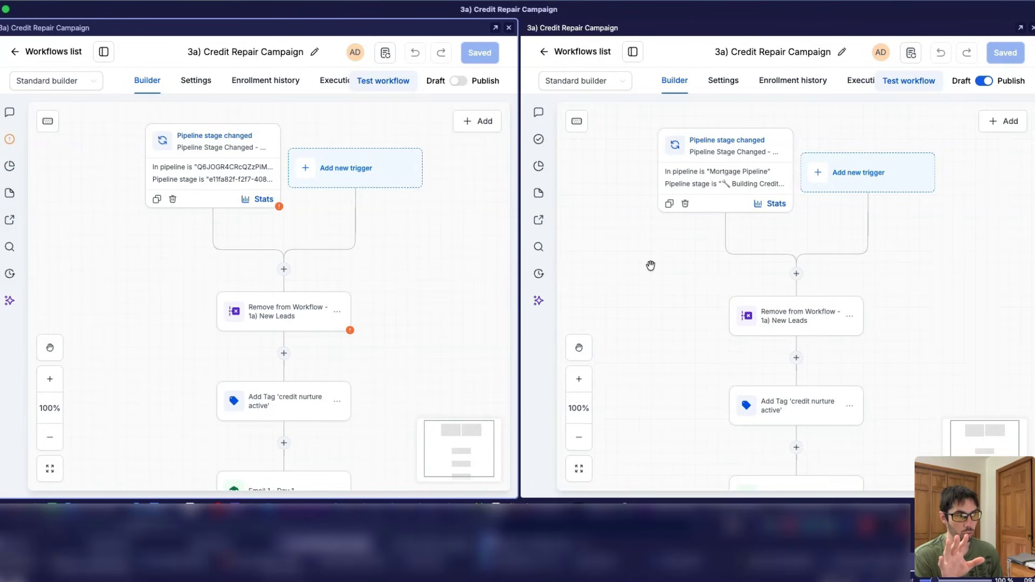
left_click(250, 190)
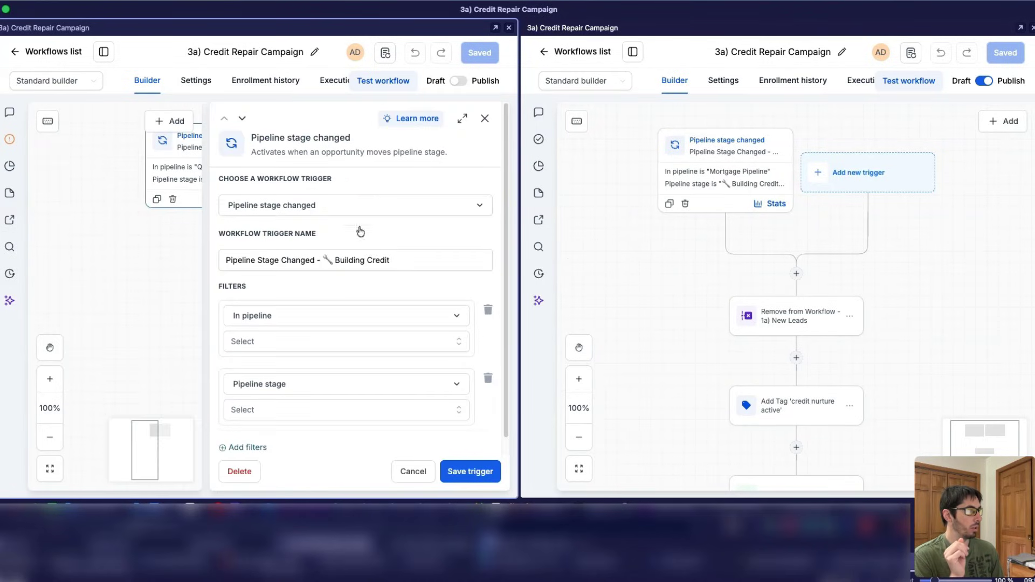
scroll(335, 273, "down", 1)
left_click(242, 323)
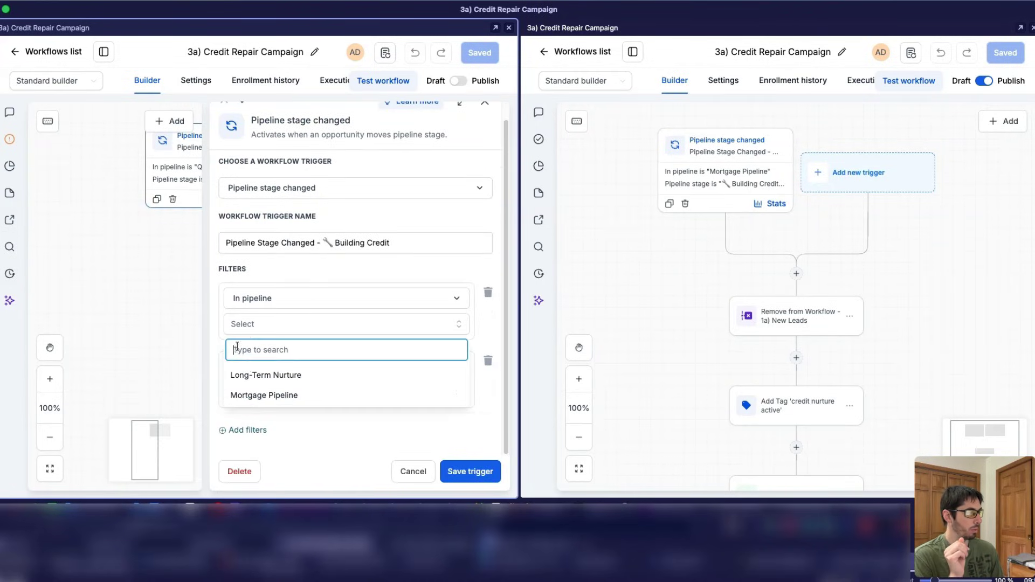
left_click(262, 395)
left_click(308, 400)
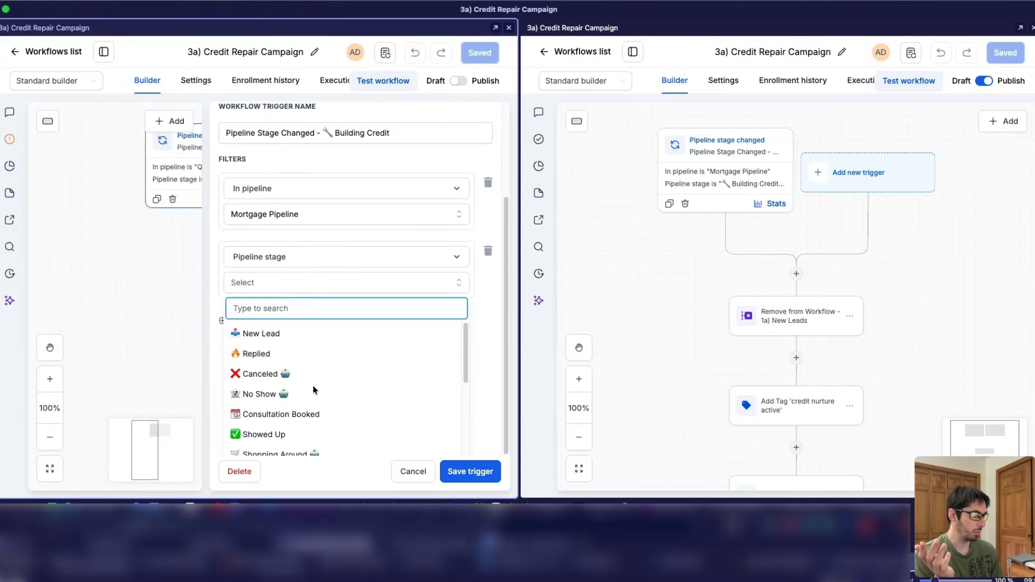
scroll(302, 405, "down", 4)
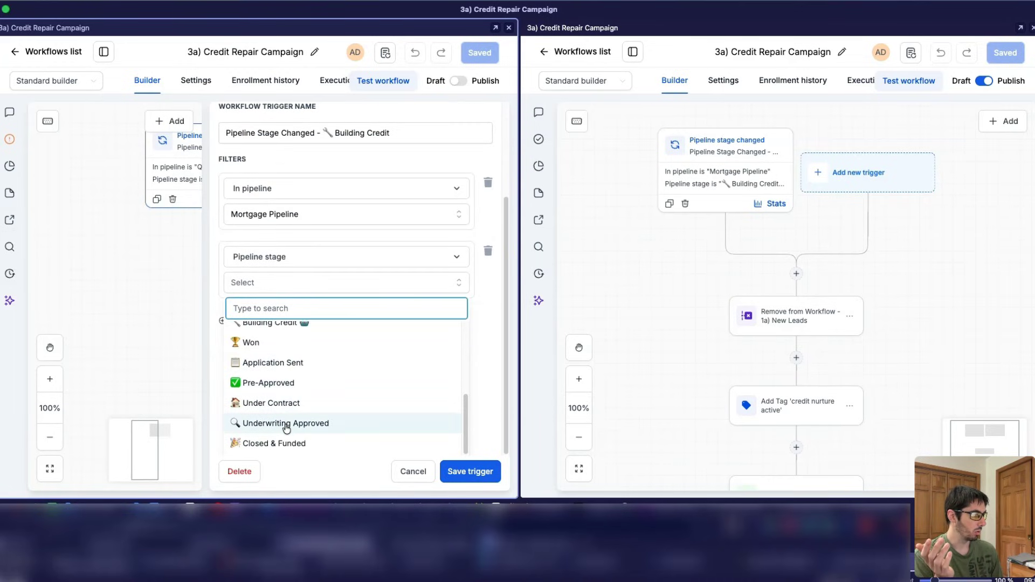
scroll(289, 425, "up", 1)
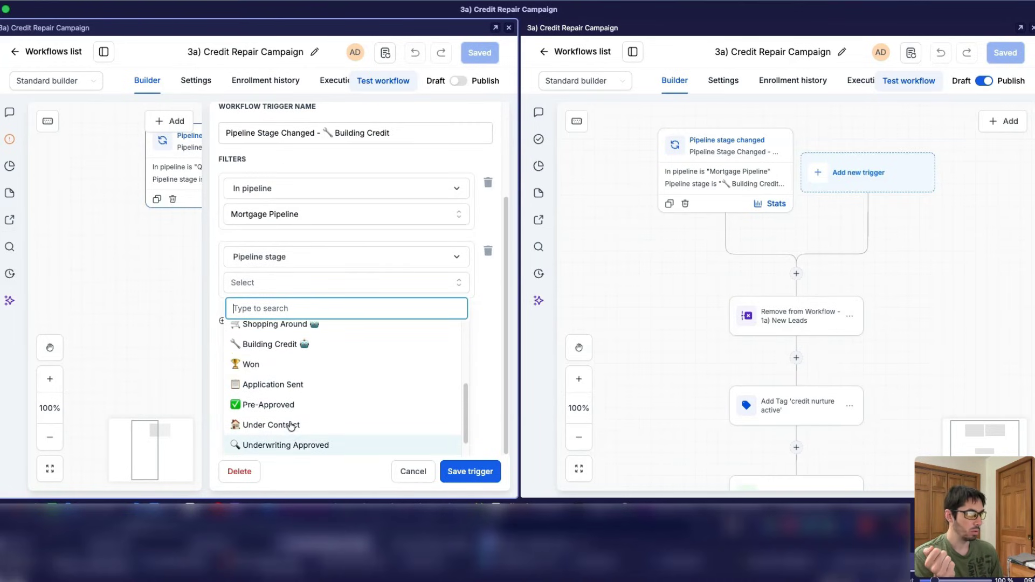
left_click(275, 342)
left_click(447, 470)
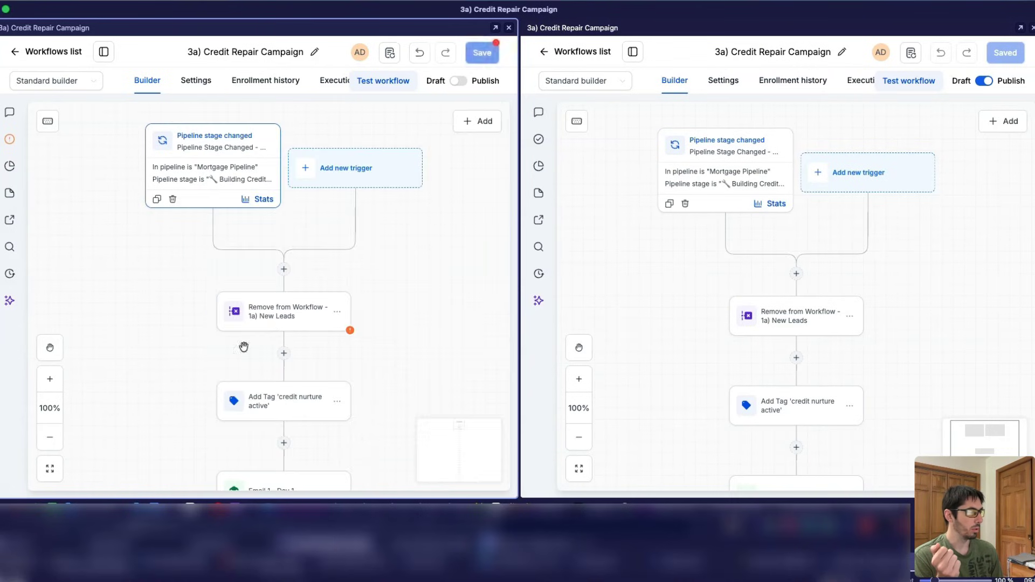
Select 1a) New Leads as the workflow in the draft's Remove from Workflow action and save the action
left_click(292, 319)
left_click(296, 300)
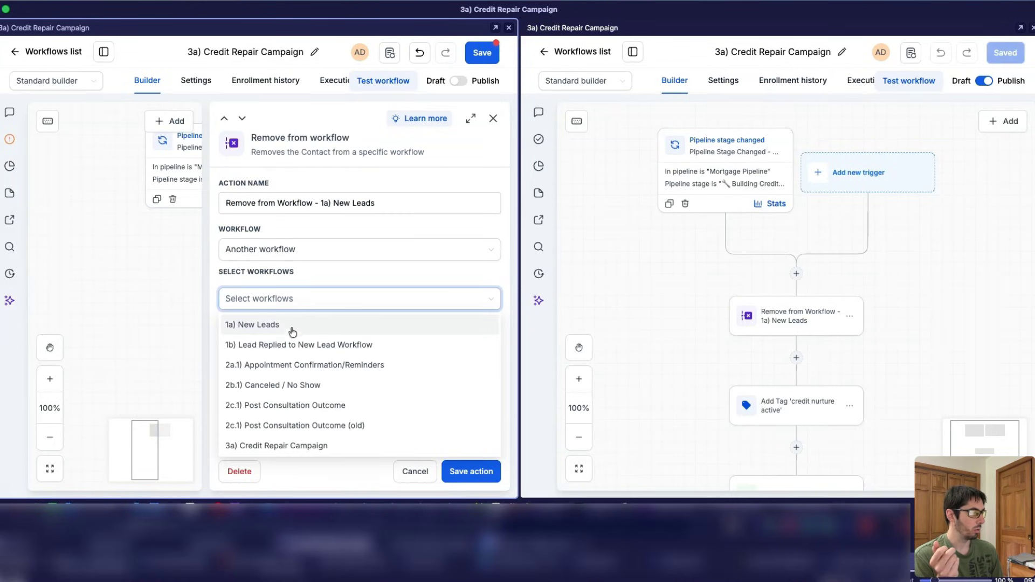
scroll(314, 403, "down", 1)
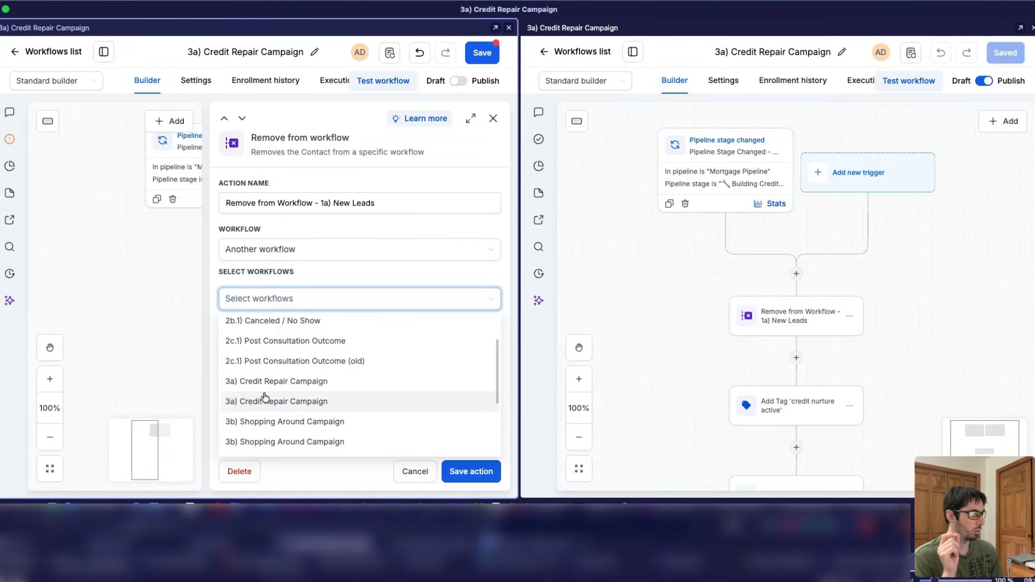
scroll(280, 356, "up", 2)
left_click(275, 325)
left_click(459, 471)
Check the remaining steps of the draft Credit Repair Campaign for errors and save the workflow
scroll(379, 308, "down", 5)
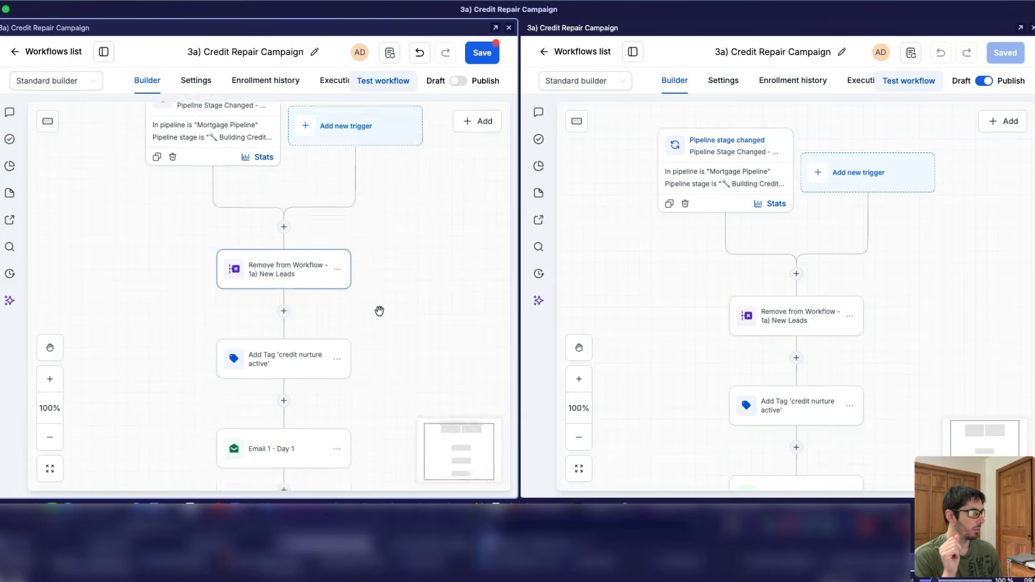
scroll(379, 311, "down", 15)
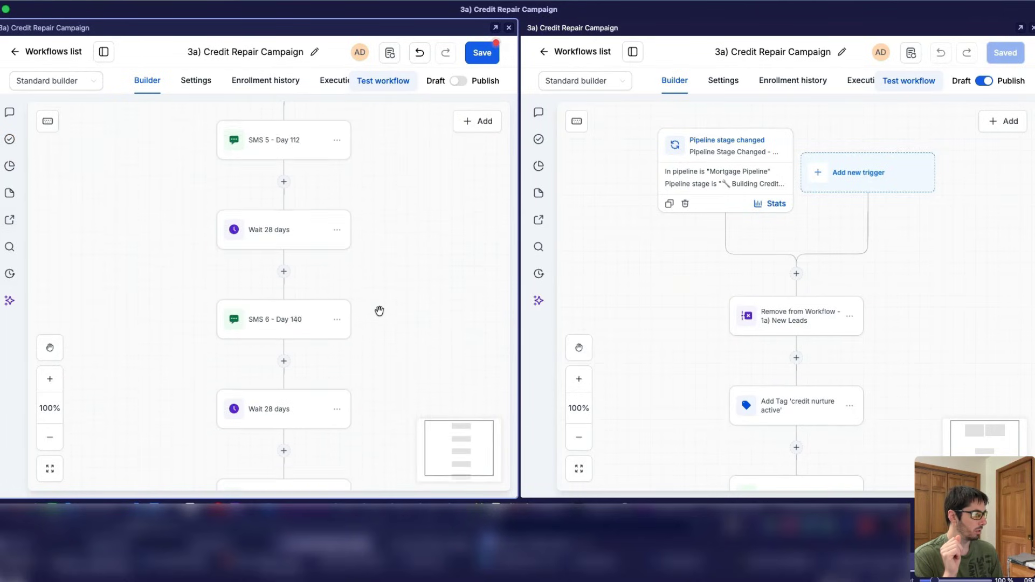
scroll(380, 311, "down", 3)
scroll(380, 311, "up", 15)
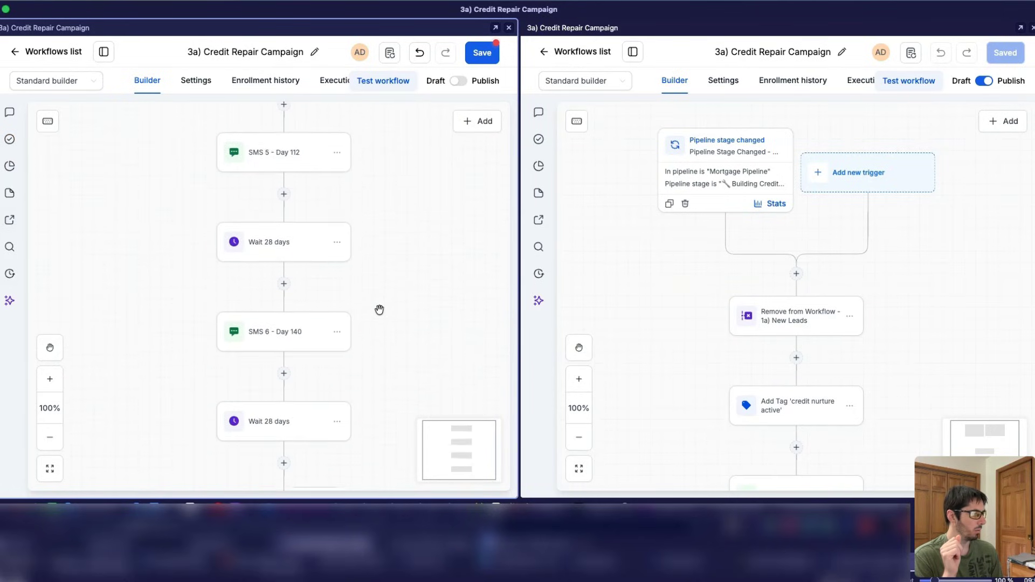
scroll(380, 309, "up", 15)
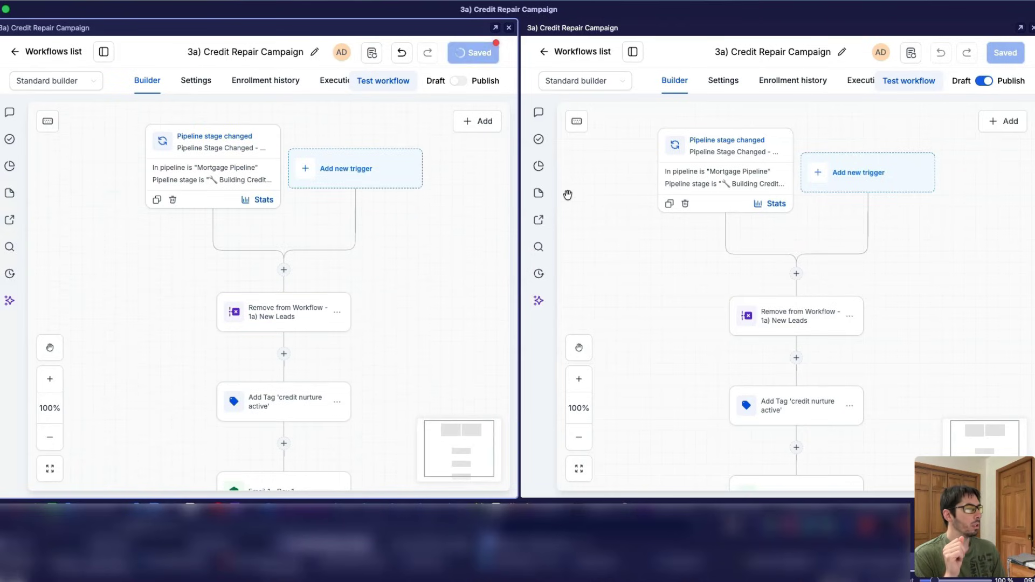
View the active contacts and their next execution dates at the published campaign's first Wait 28 days step
scroll(672, 247, "down", 12)
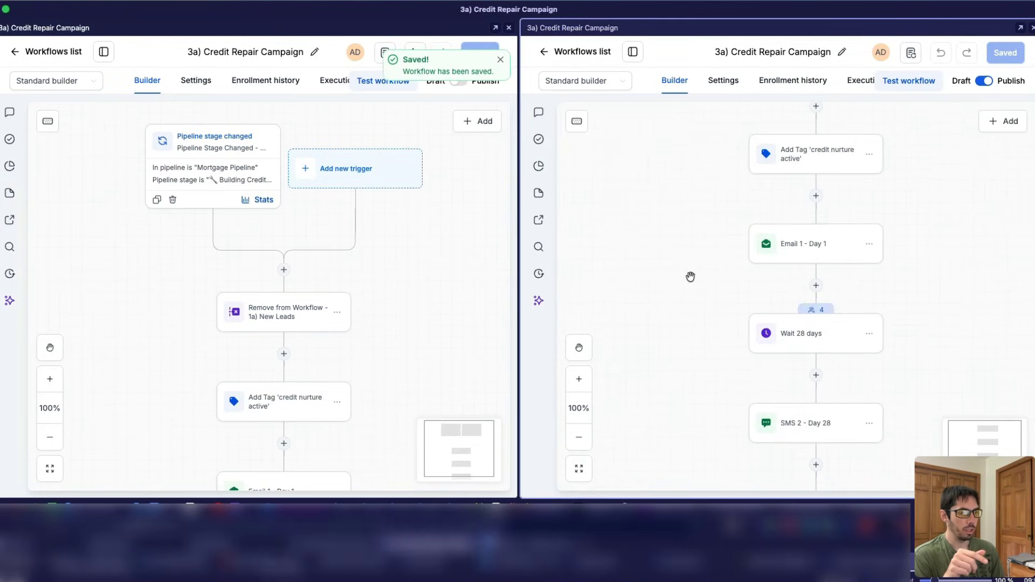
scroll(475, 313, "down", 1)
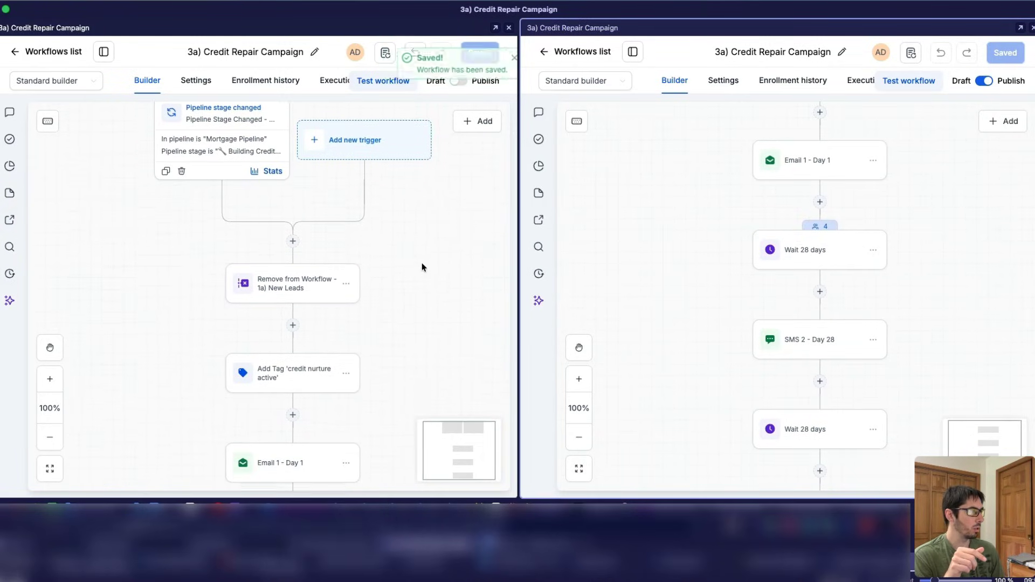
left_click(816, 226)
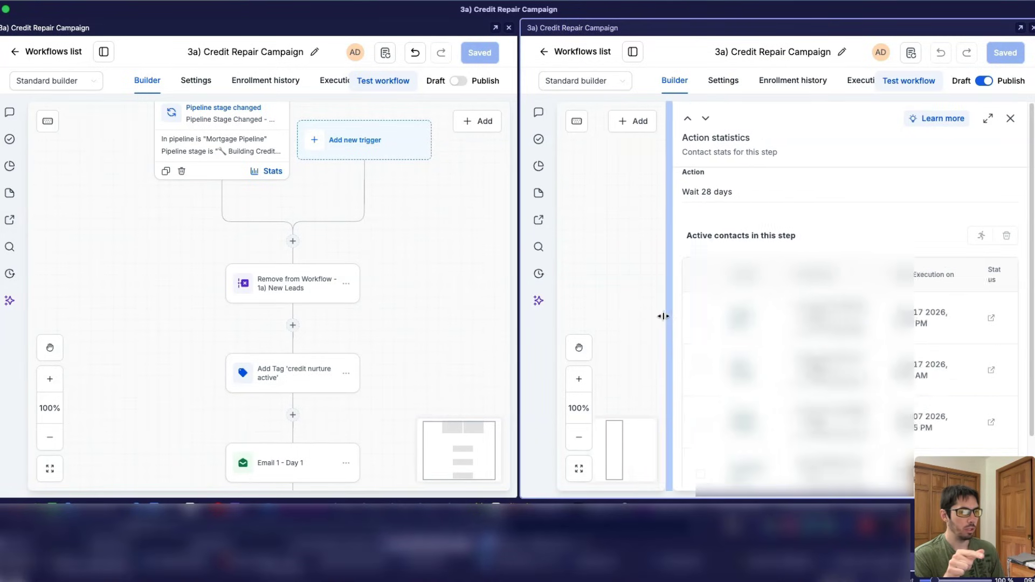
scroll(384, 288, "right", 2)
scroll(384, 288, "right", 3)
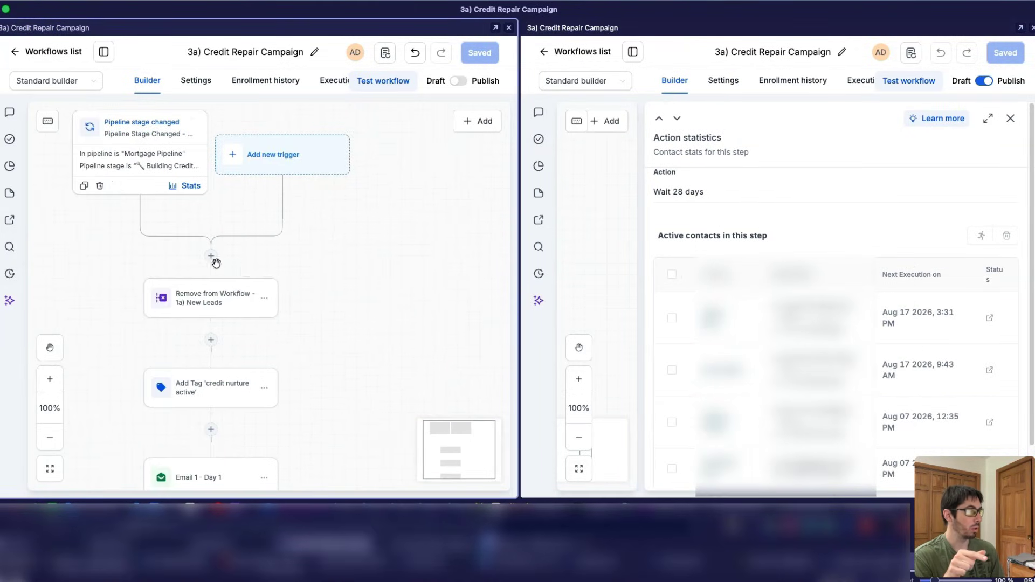
Add a Wait action for a set period of 1 day directly after the draft campaign's trigger and save the action
left_click(211, 256)
scroll(127, 330, "down", 5)
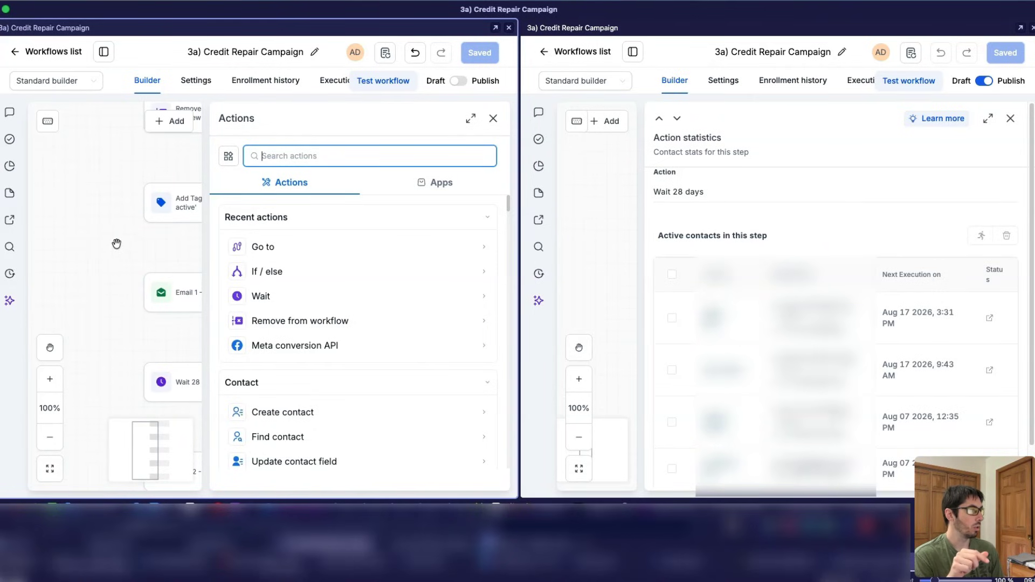
left_click(276, 296)
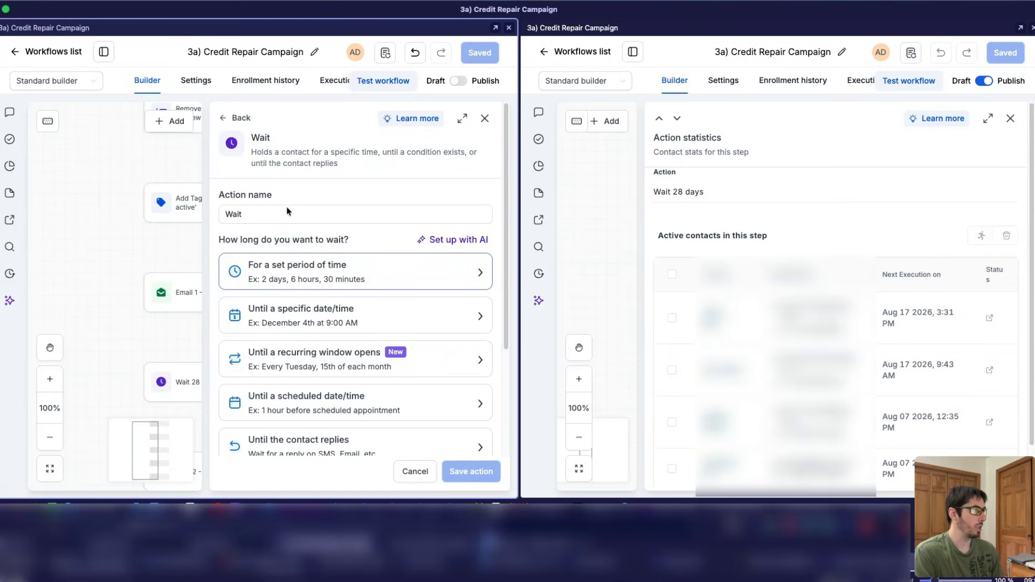
left_click(335, 273)
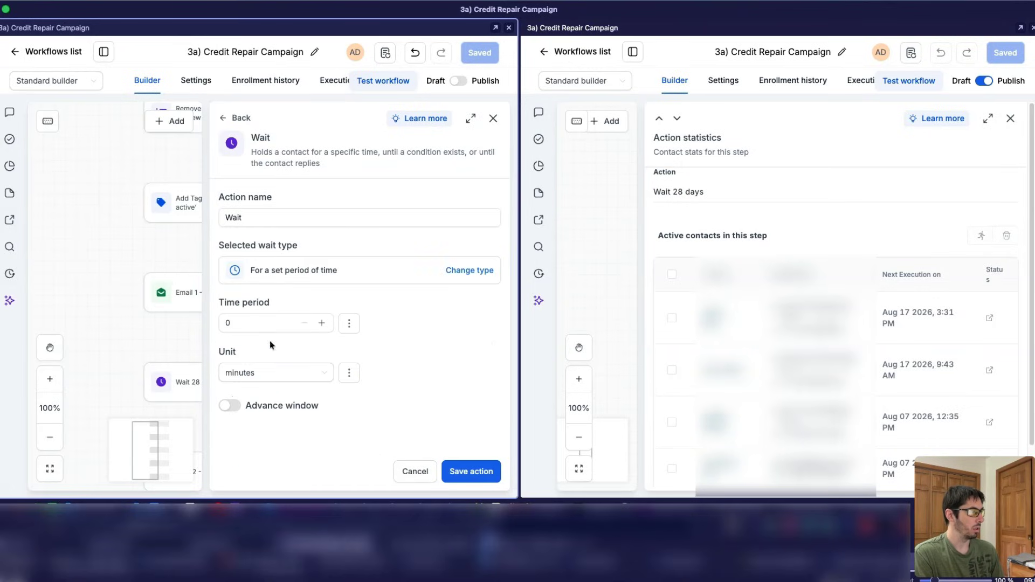
left_click(282, 379)
left_click(244, 459)
left_click(321, 323)
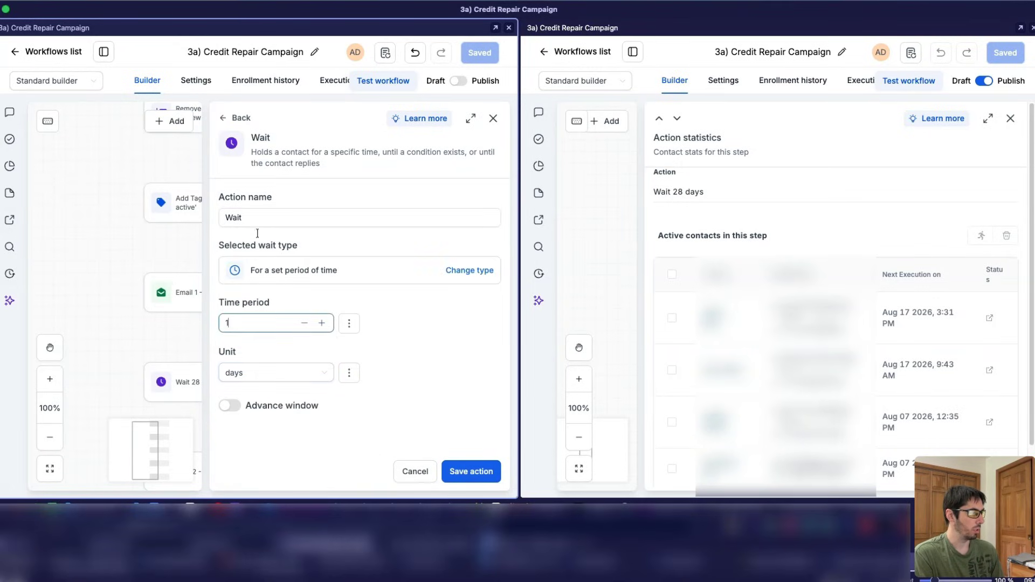
left_click(479, 473)
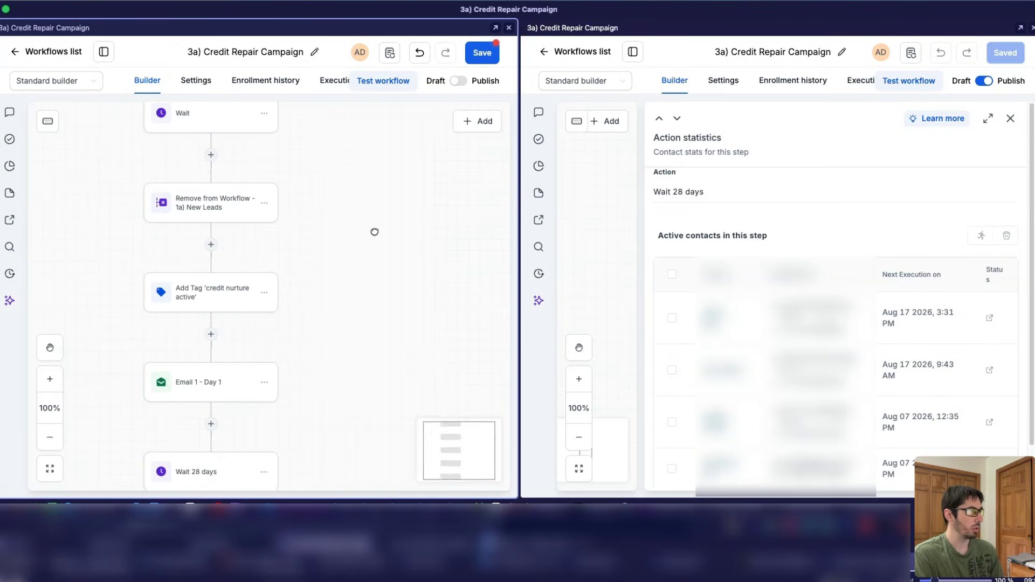
Save the draft Credit Repair Campaign, switch it to published, and save it again
scroll(374, 231, "up", 3)
left_click(482, 53)
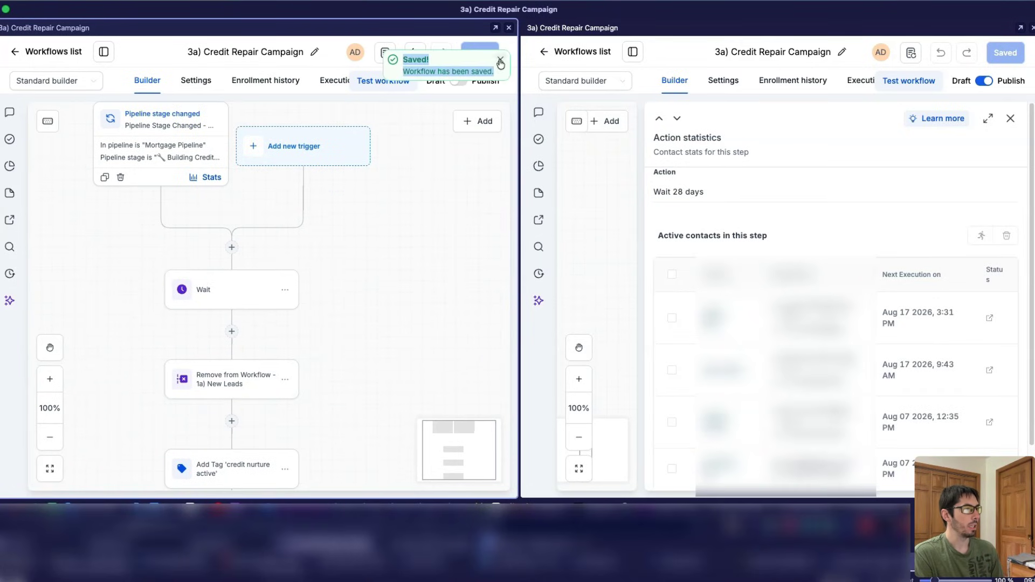
left_click(501, 63)
left_click(458, 81)
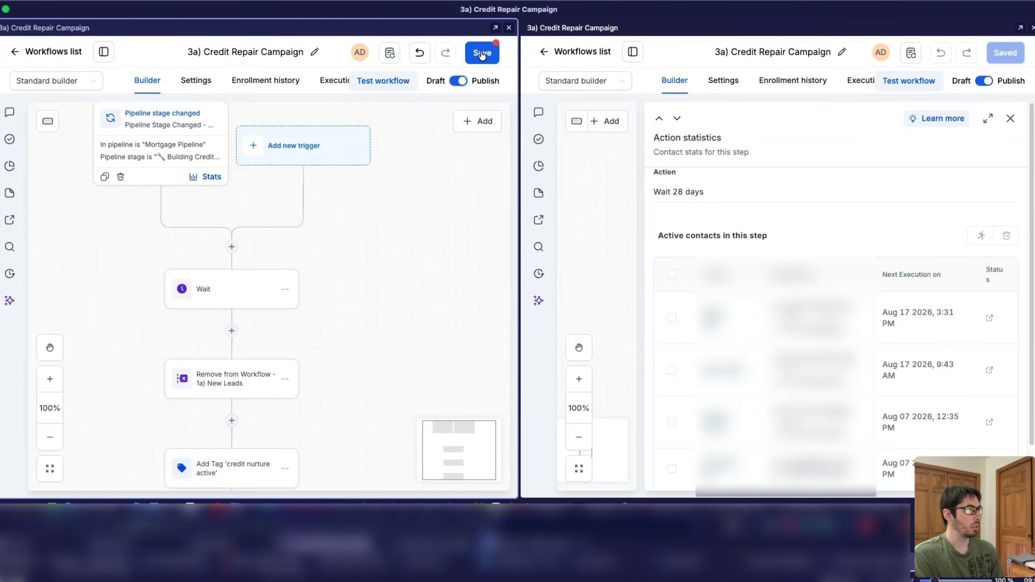
left_click(478, 51)
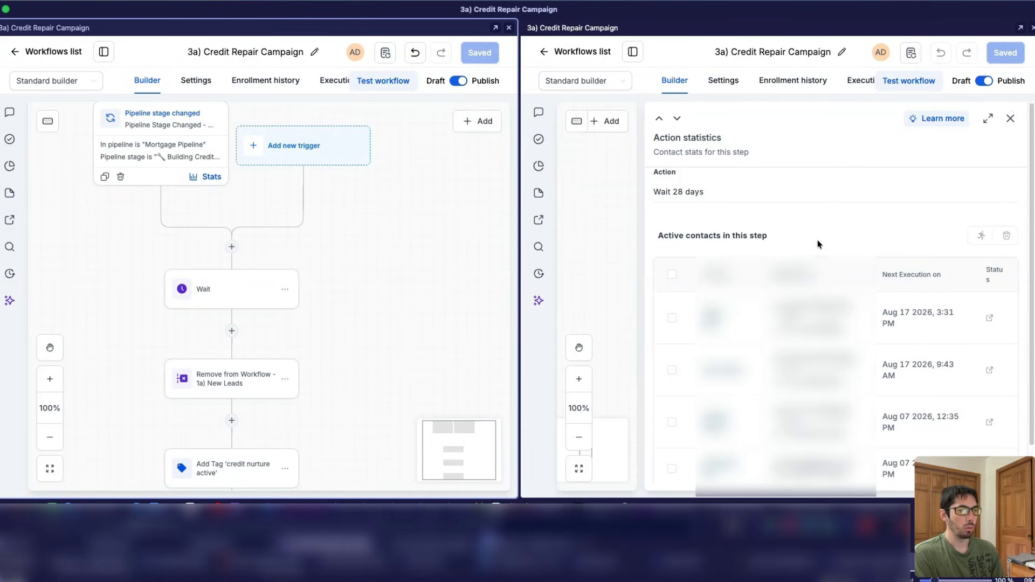
Run a test of the new campaign with the four contacts active in the old campaign's first Wait 28 days step
scroll(818, 244, "down", 1)
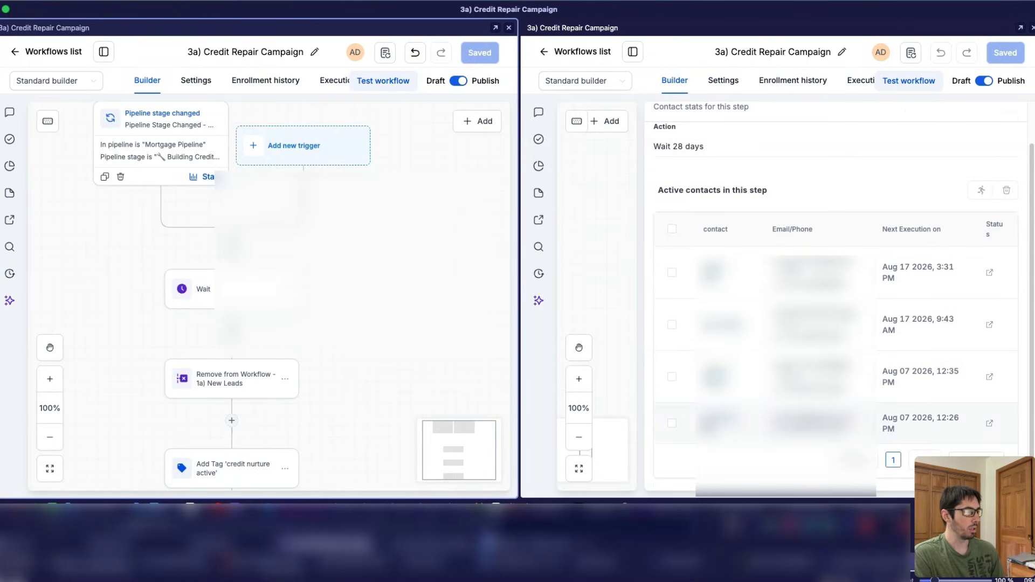
mouse_move(427, 258)
left_mouse_down()
mouse_move(407, 268)
mouse_move(416, 262)
left_mouse_up()
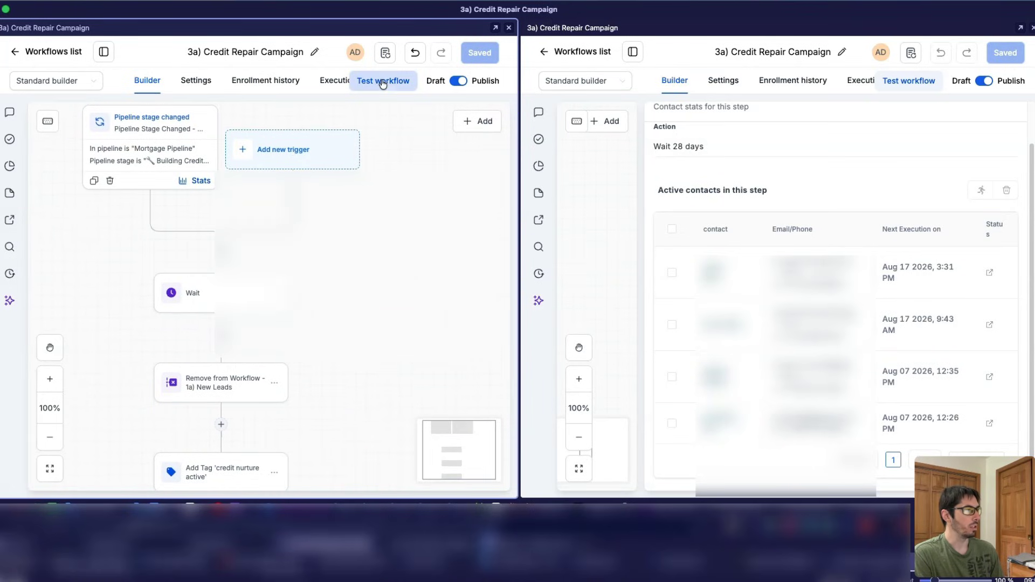
left_click(383, 82)
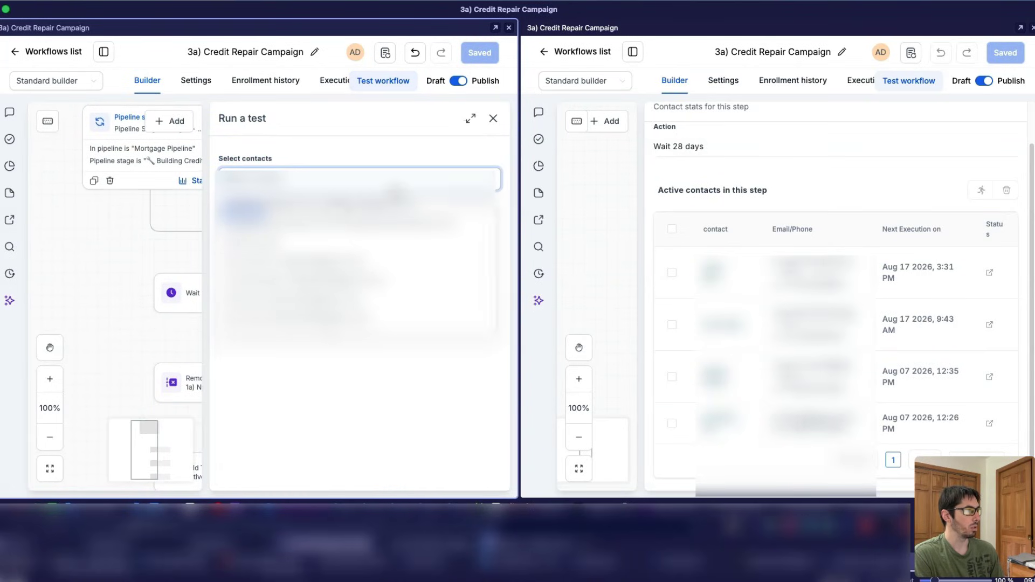
left_click(343, 262)
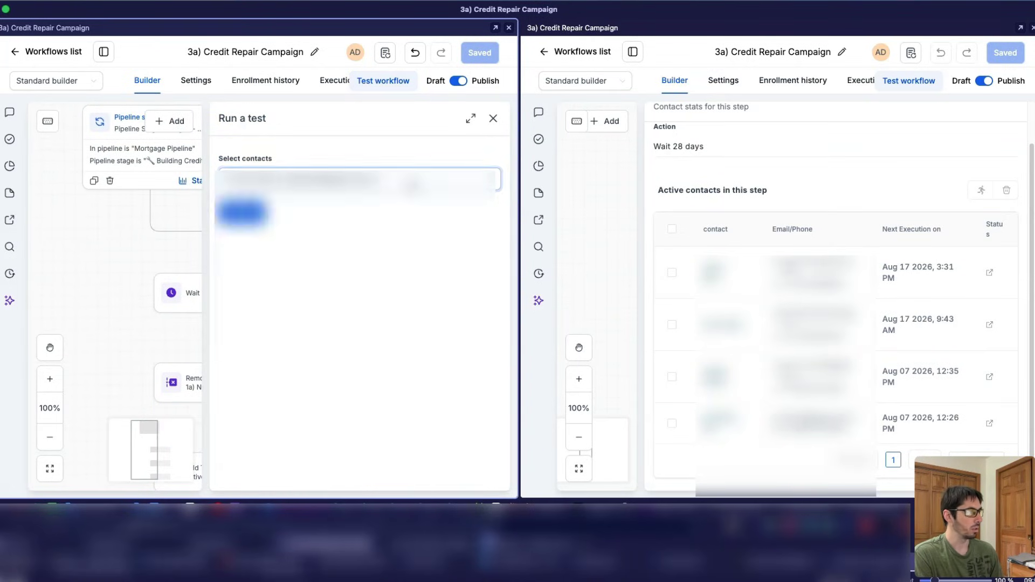
type("****")
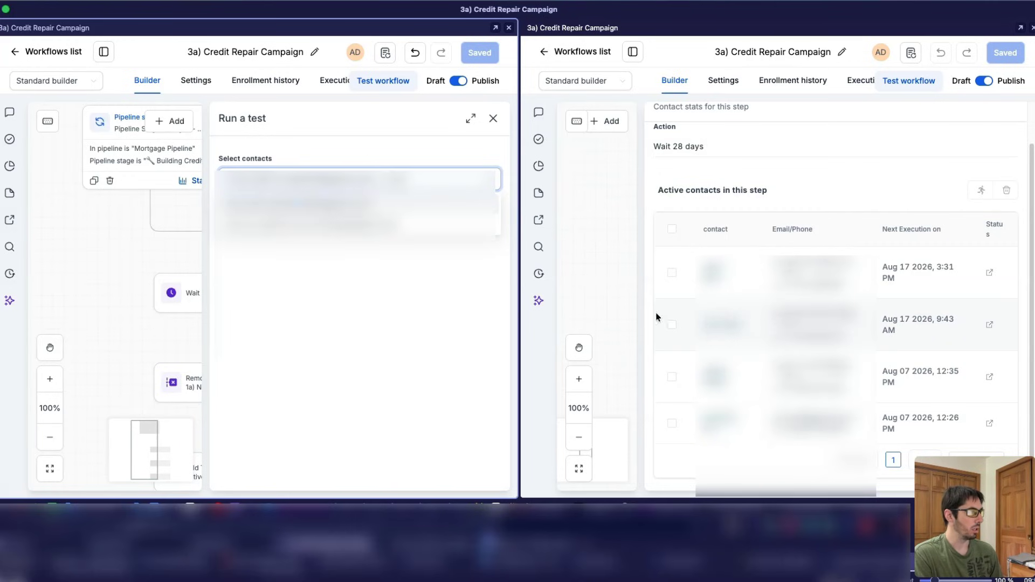
left_click(334, 223)
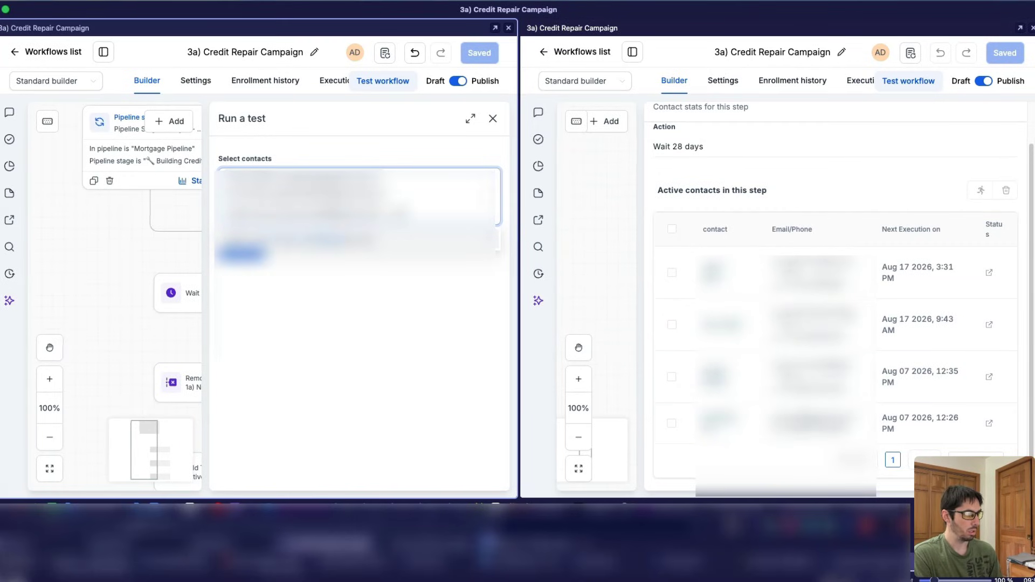
left_click(270, 241)
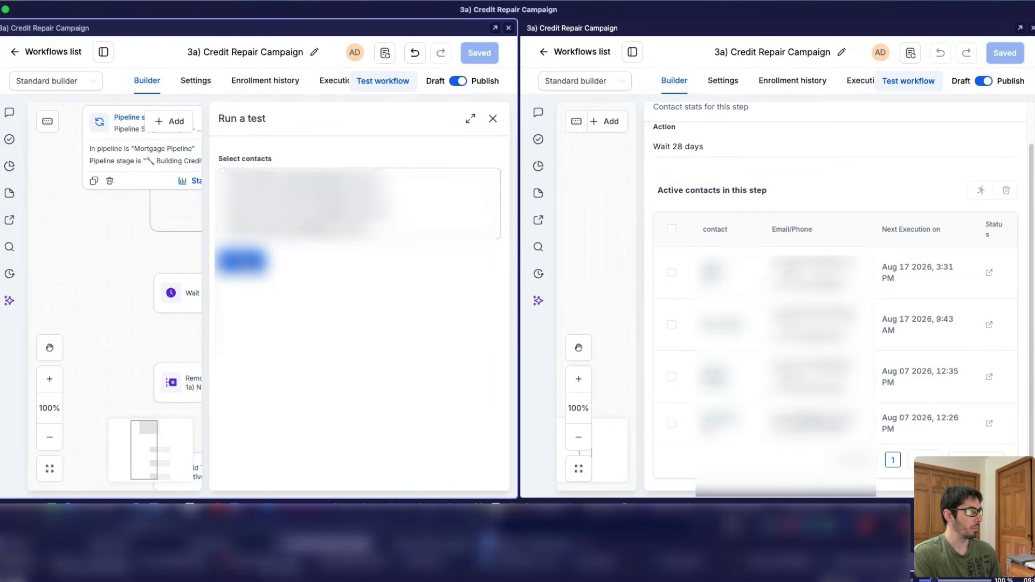
left_click(241, 261)
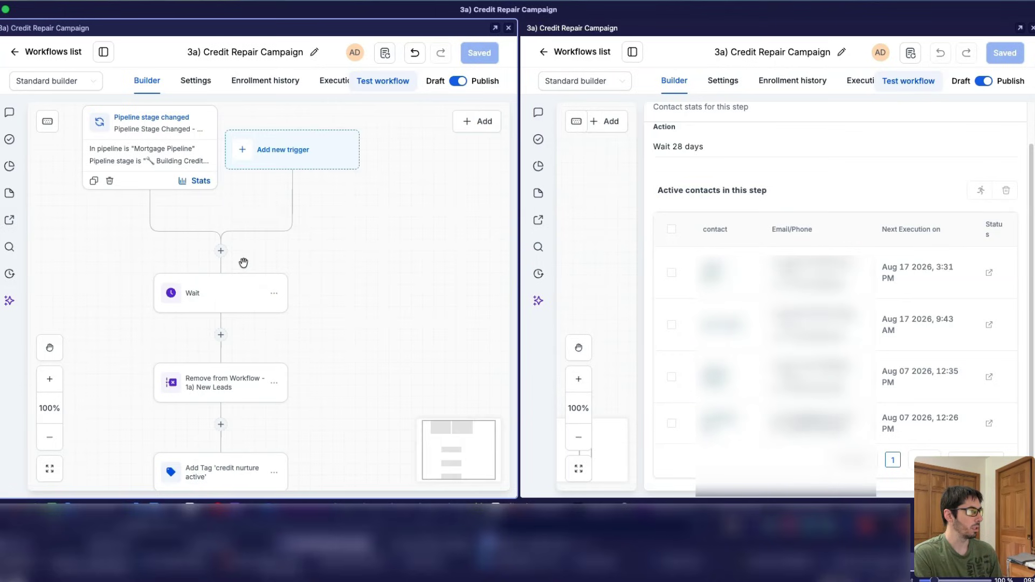
Check the contacts enrolled at the new campaign's Wait step against those in the old campaign's Wait 28 days step and their execution dates
left_click(262, 81)
left_click(154, 82)
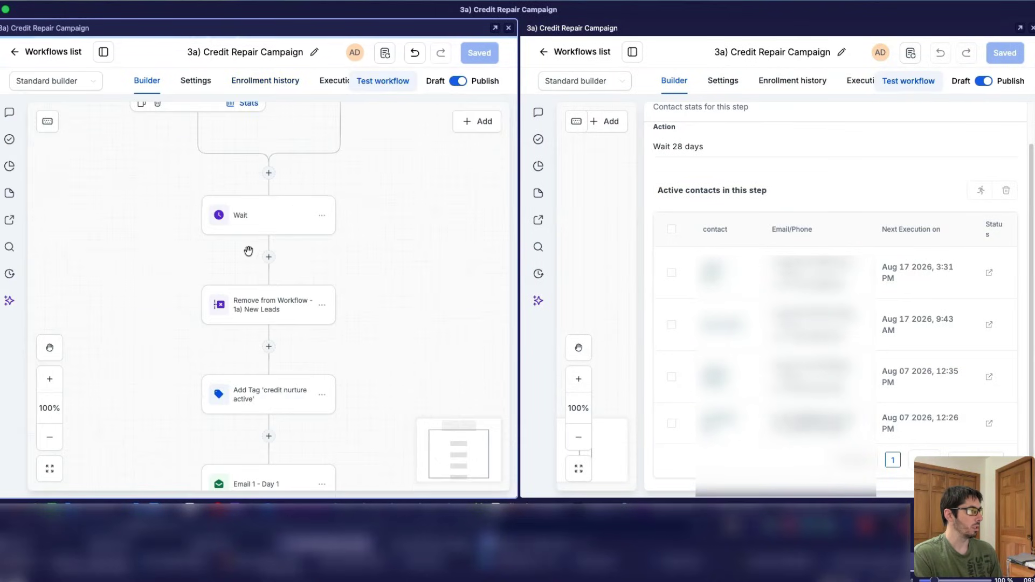
left_click_drag(419, 266, 397, 332)
left_click(601, 269)
scroll(786, 276, "up", 4)
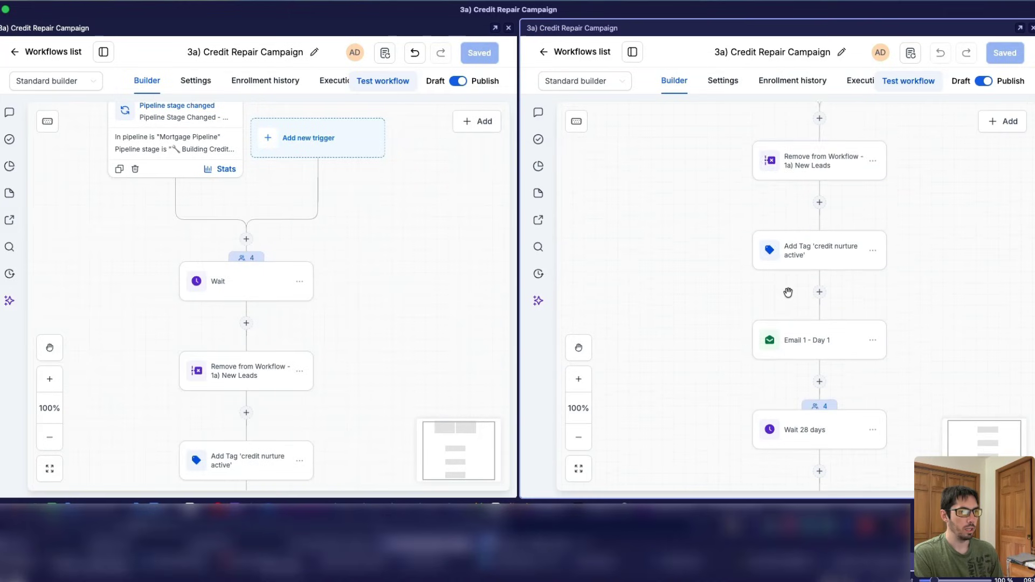
scroll(788, 294, "down", 3)
left_click(825, 286)
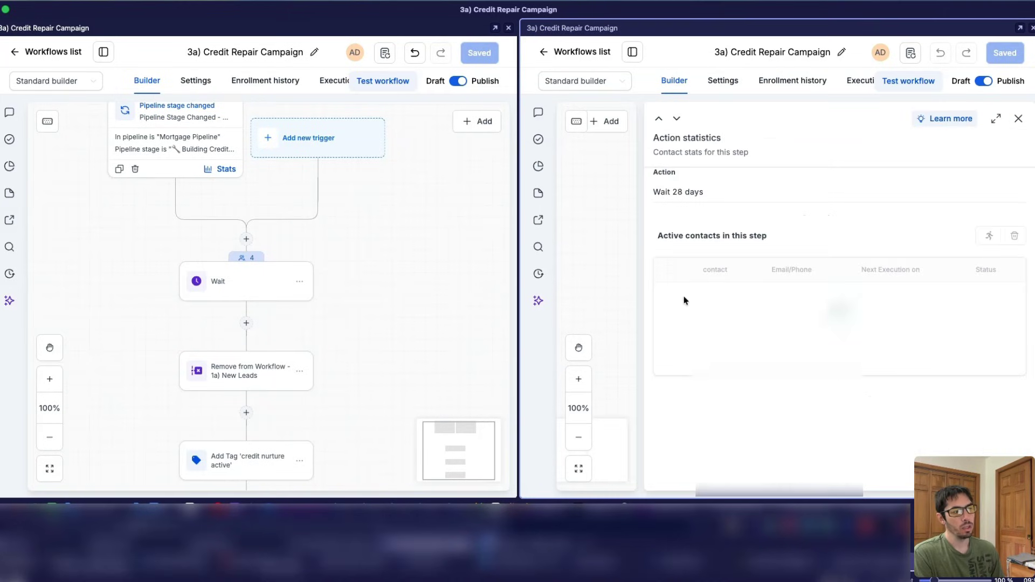
left_click(427, 287)
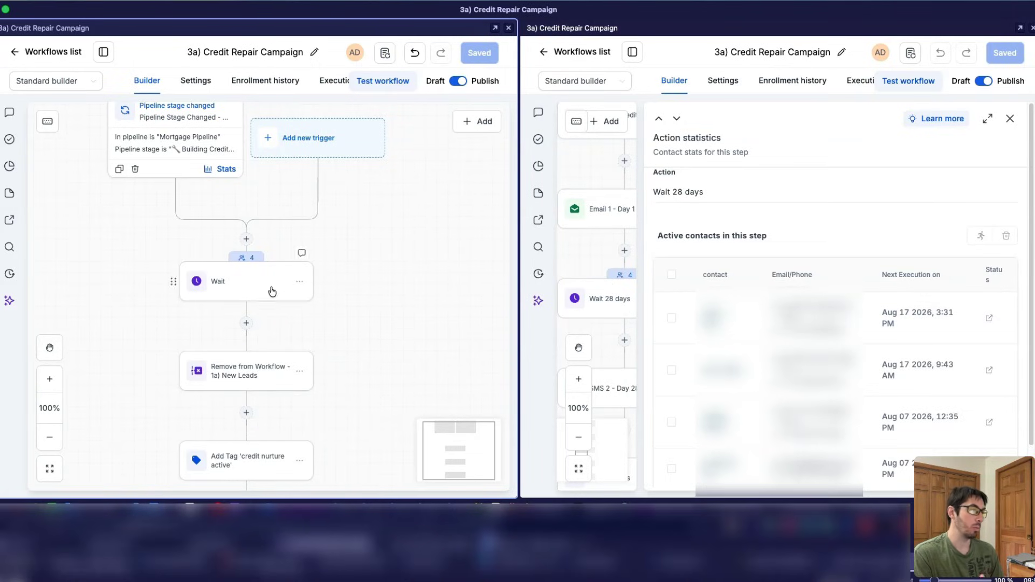
scroll(346, 379, "down", 6)
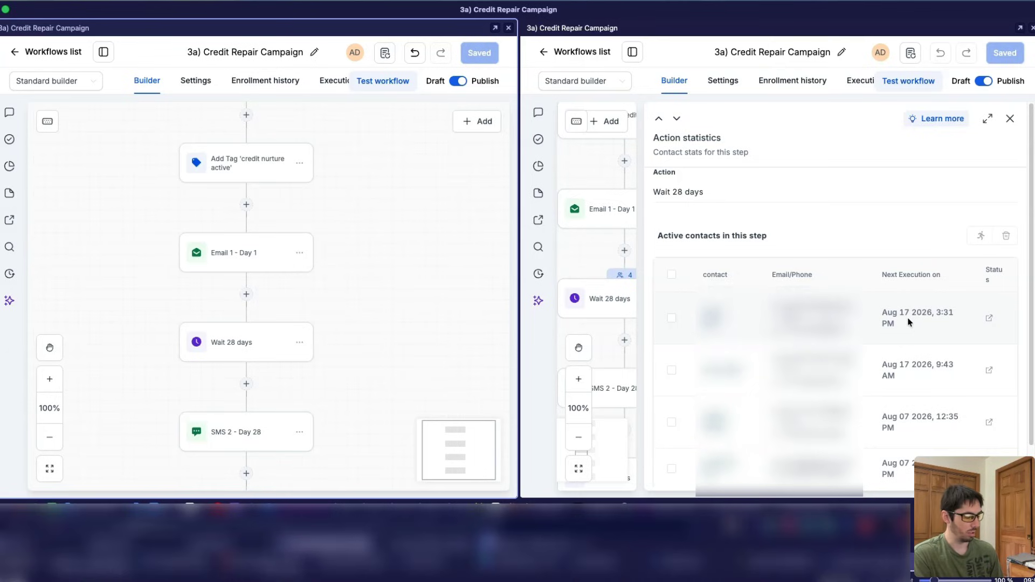
scroll(390, 291, "up", 3)
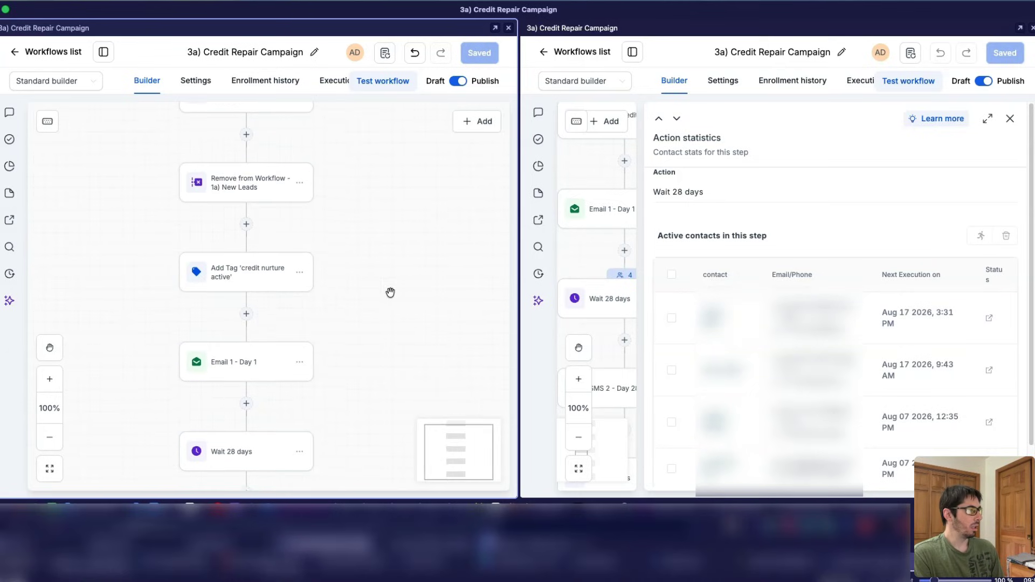
scroll(390, 291, "down", 2)
Review the enrollment and next execution dates in the old campaign's enrollment history, and return to its builder
left_click(783, 89)
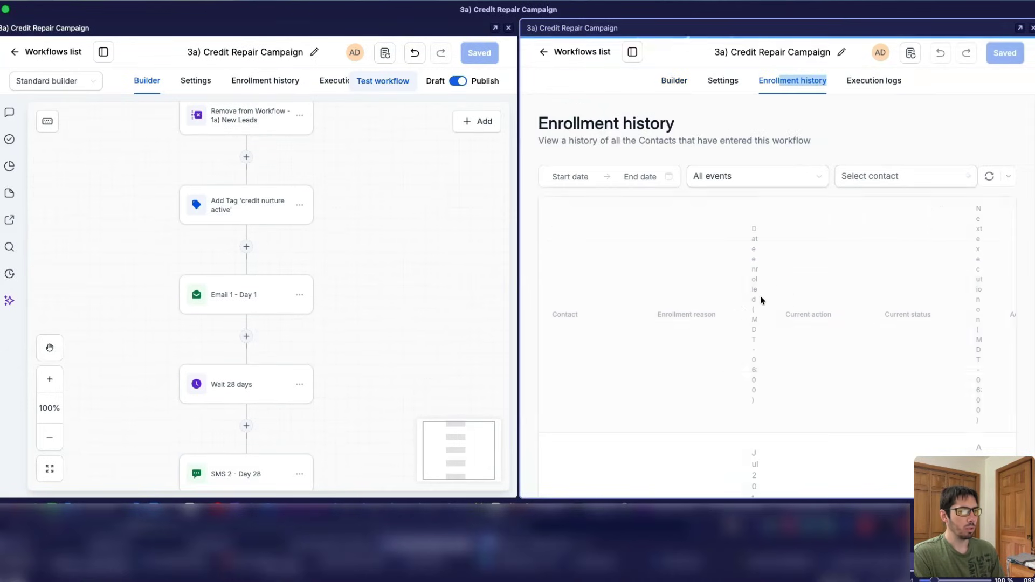
key("super+minus")
key("super+minus")
key("super+minus")
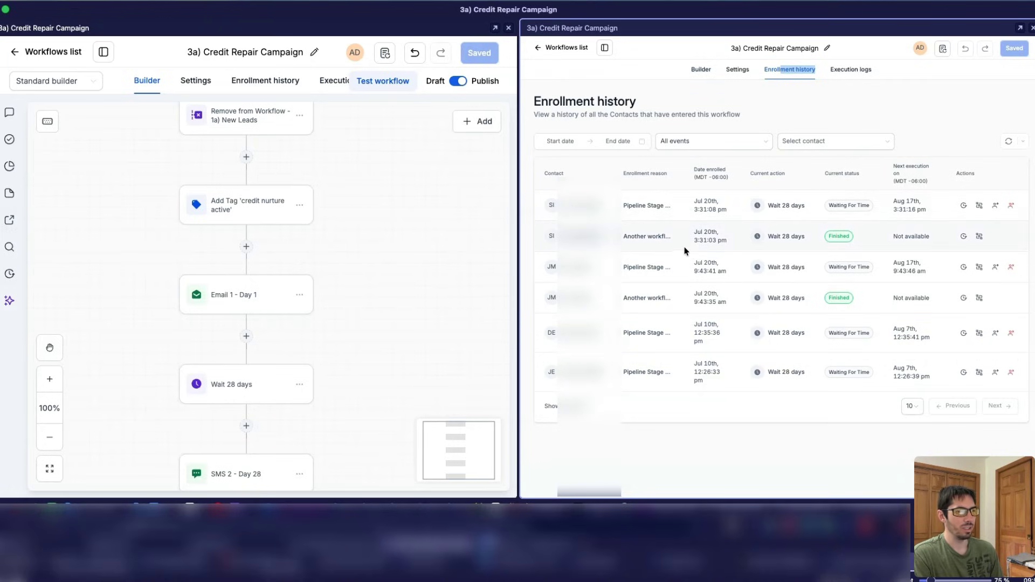
left_click(708, 76)
scroll(354, 370, "up", 5)
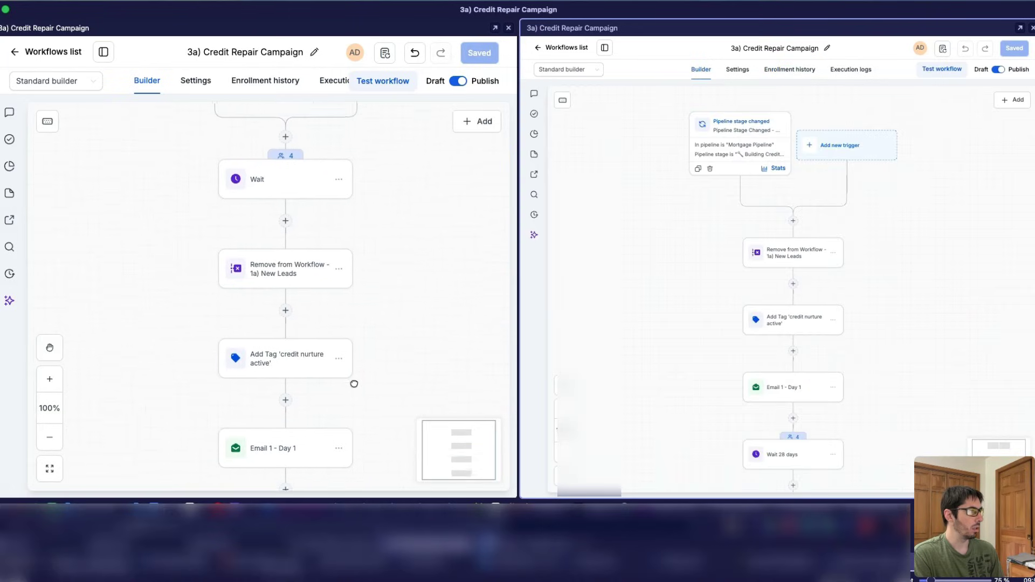
Move the new campaign's Wait action holding the enrolled contacts to directly after Email 1 - Day 1
left_click(264, 239)
left_click_drag(195, 303, 101, 283)
left_click(487, 120)
left_click_drag(351, 297, 353, 291)
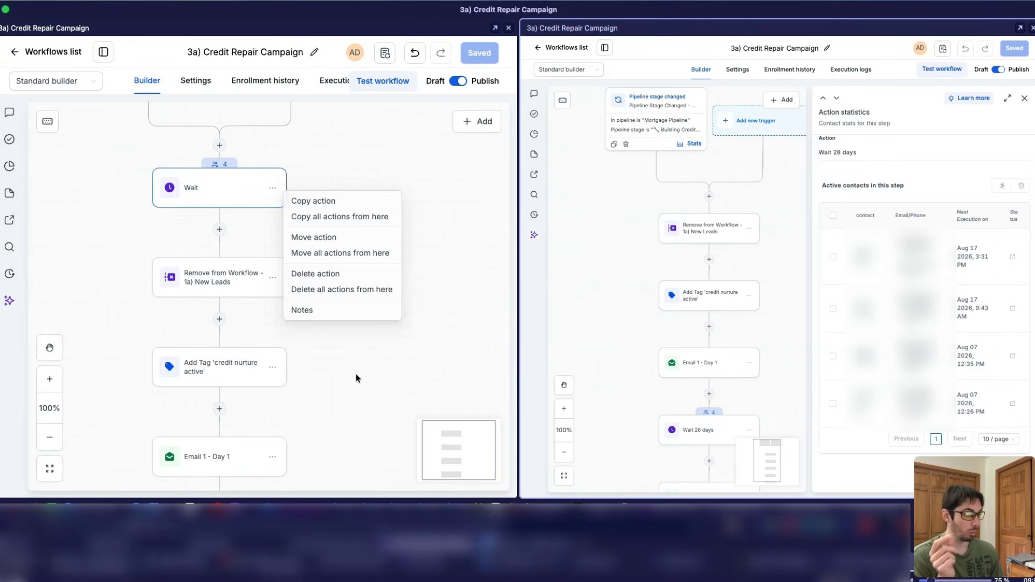
left_click(334, 381)
left_click_drag(334, 380, 438, 400)
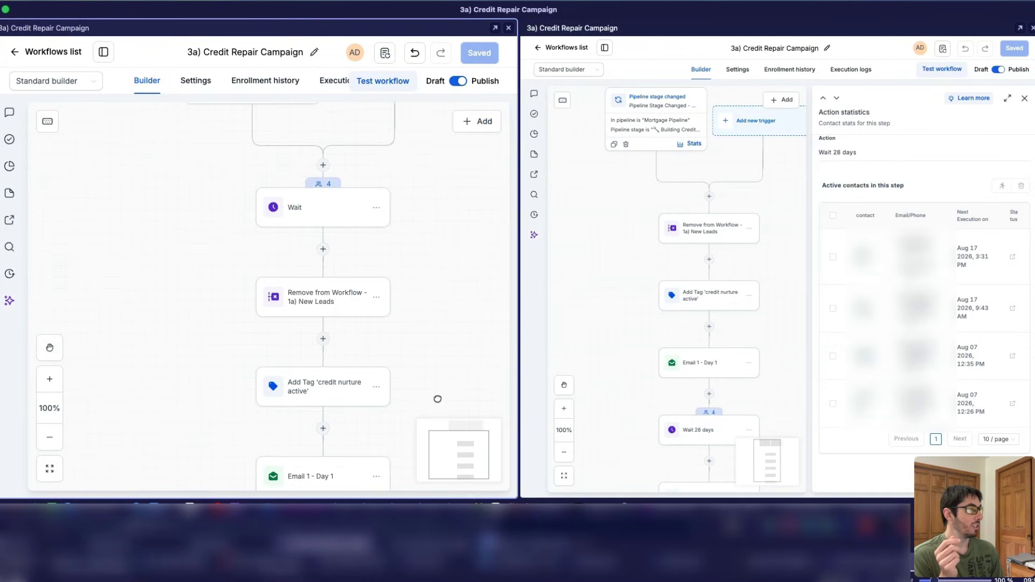
left_click(376, 208)
left_click(436, 257)
scroll(430, 370, "down", 5)
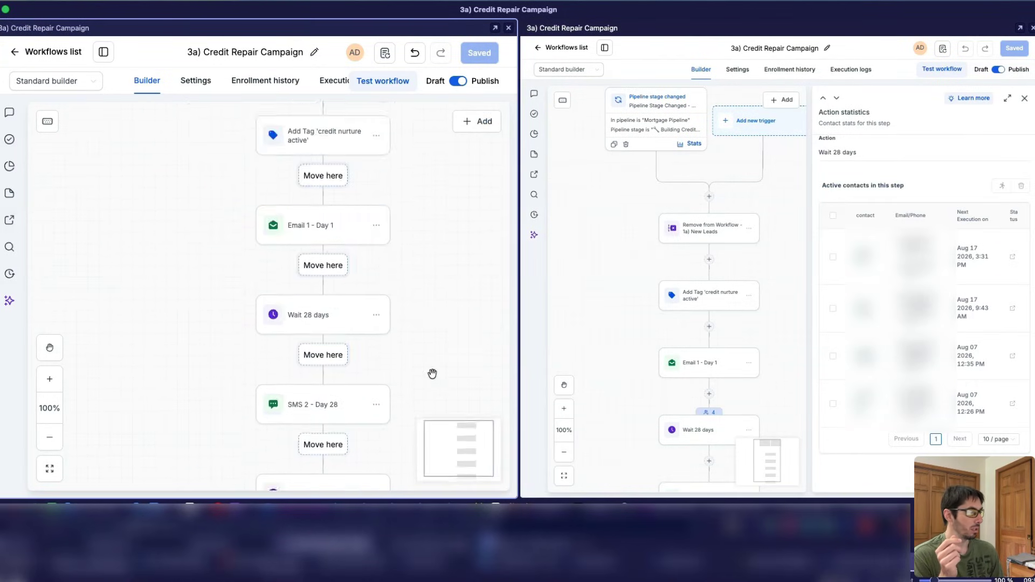
left_click(320, 244)
Set the new campaign's first Wait 28 days action to 17 days, rename it Wait 17 days, and save the workflow
left_click_drag(426, 317, 317, 333)
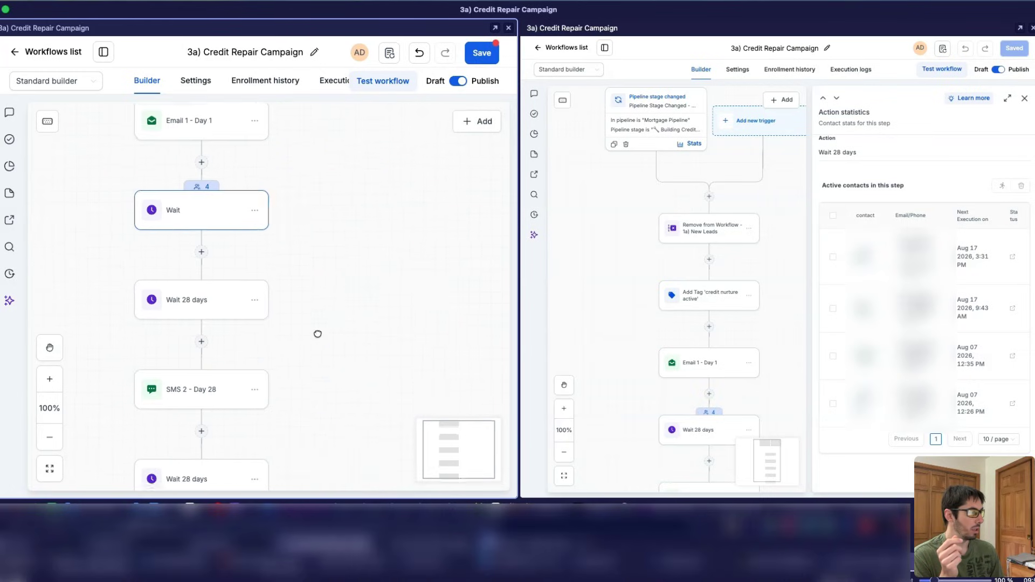
left_click_drag(352, 255, 409, 321)
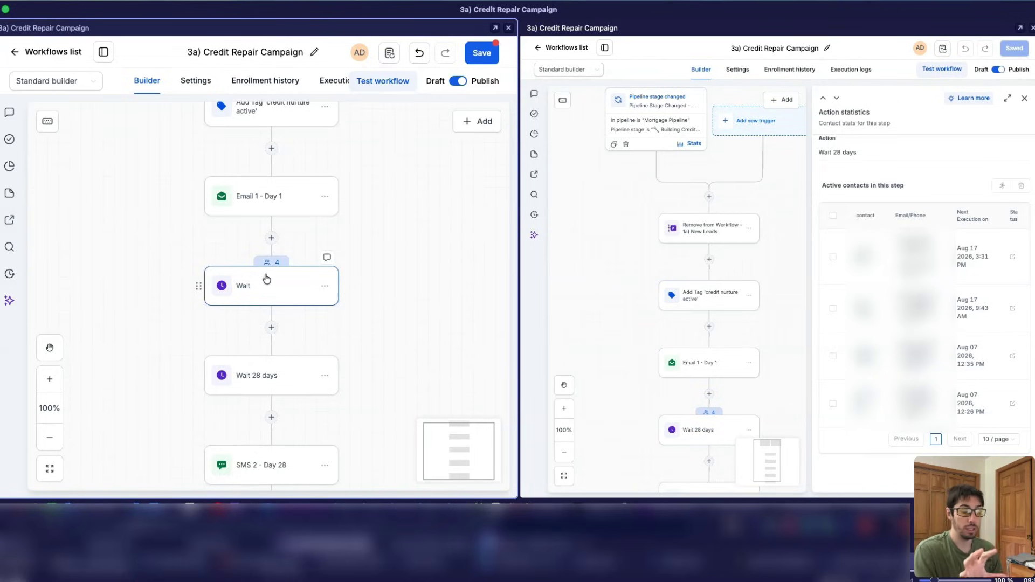
left_click_drag(391, 362, 357, 288)
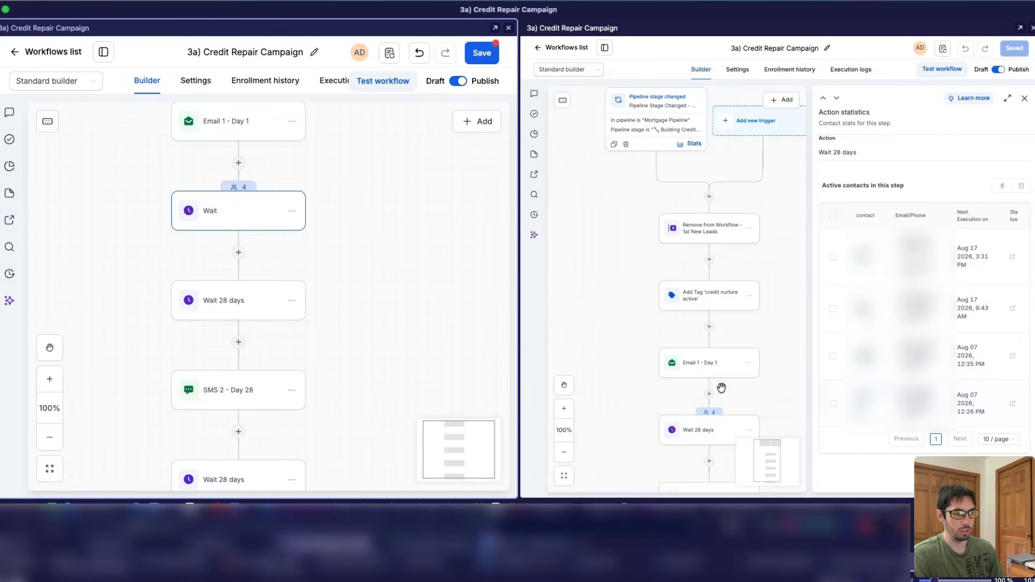
scroll(724, 383, "down", 5)
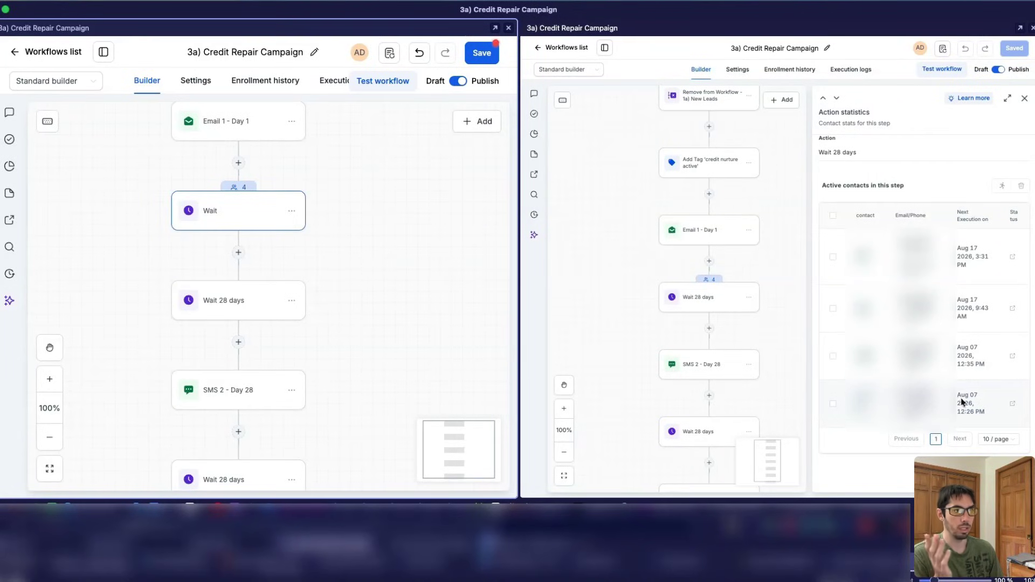
left_click(254, 300)
left_click(228, 323)
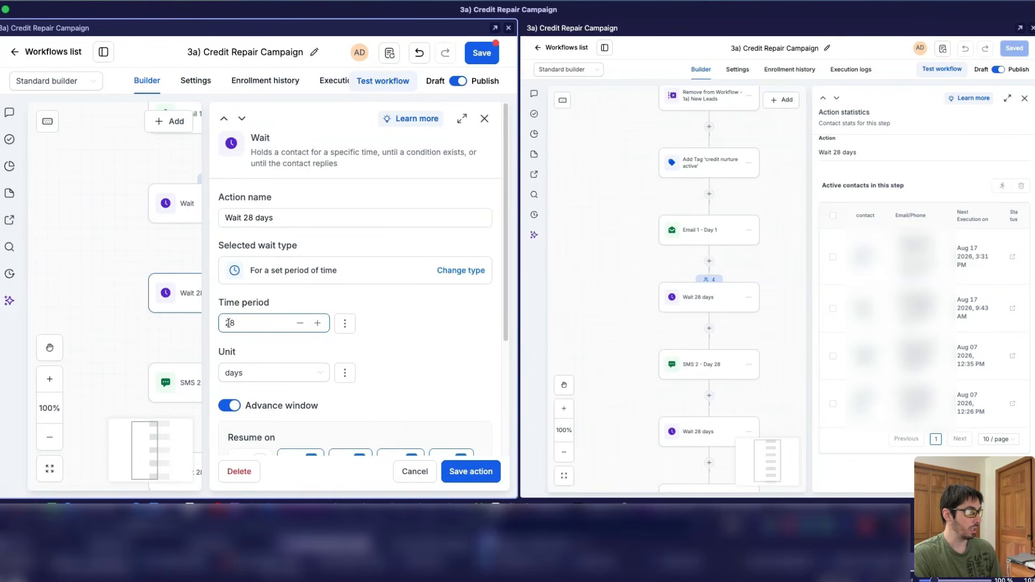
type("1")
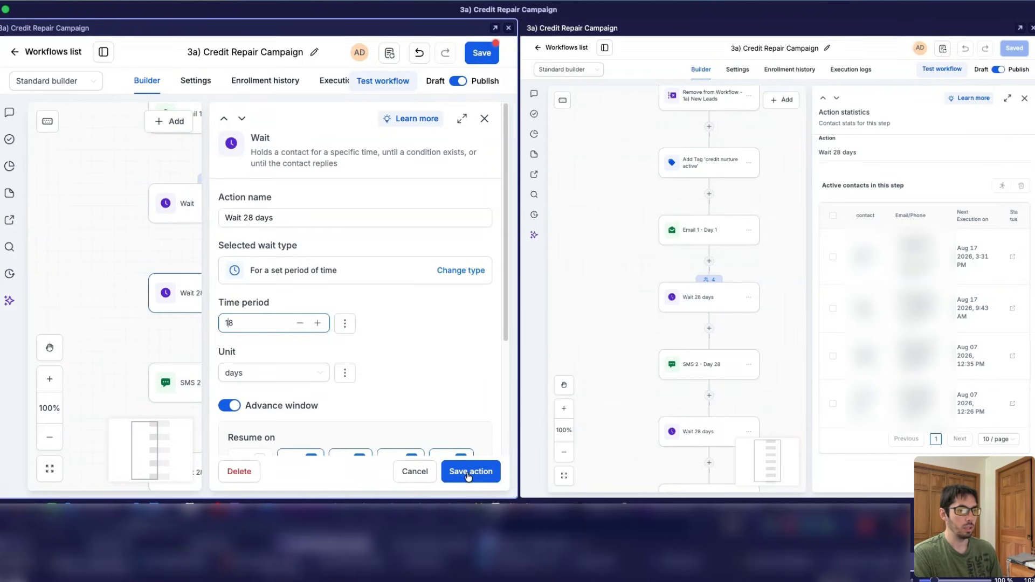
type("7")
left_click(249, 218)
double_click(250, 218)
type("17")
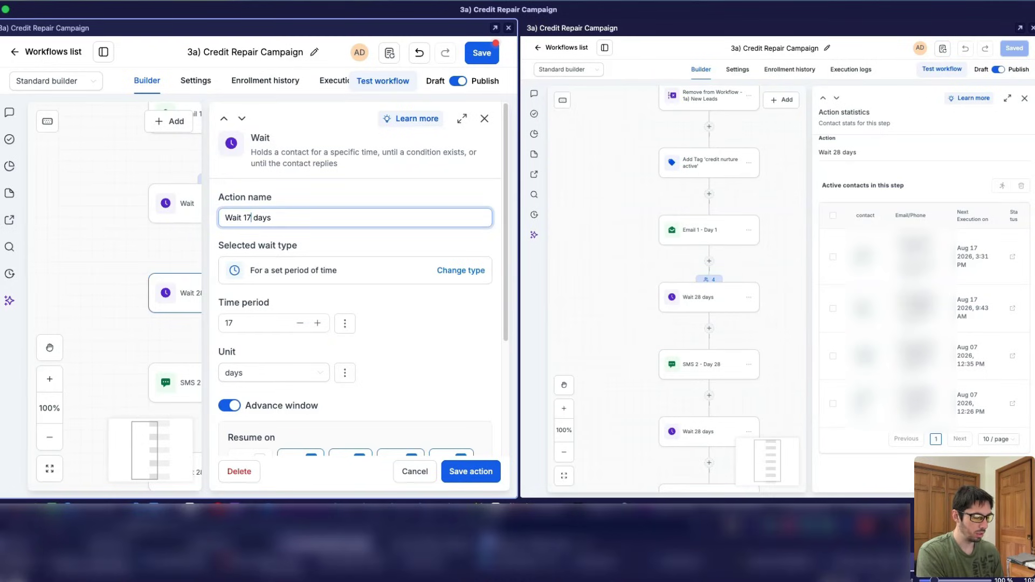
left_click(471, 471)
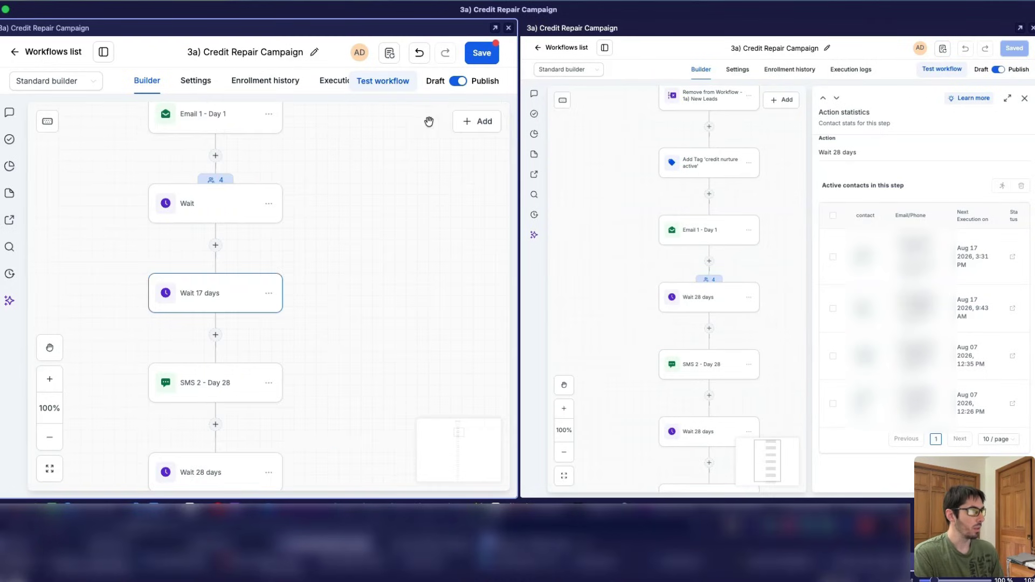
left_click(481, 56)
Advance the second and third contacts held at the new campaign's Wait action to its next step
left_click(216, 179)
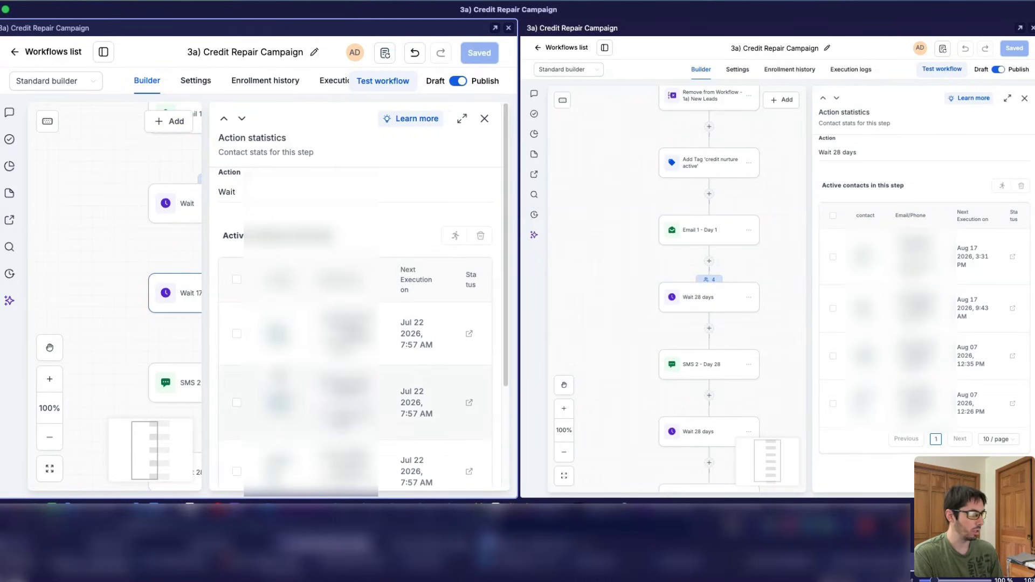
scroll(252, 320, "down", 3)
left_click(236, 319)
left_click(237, 387)
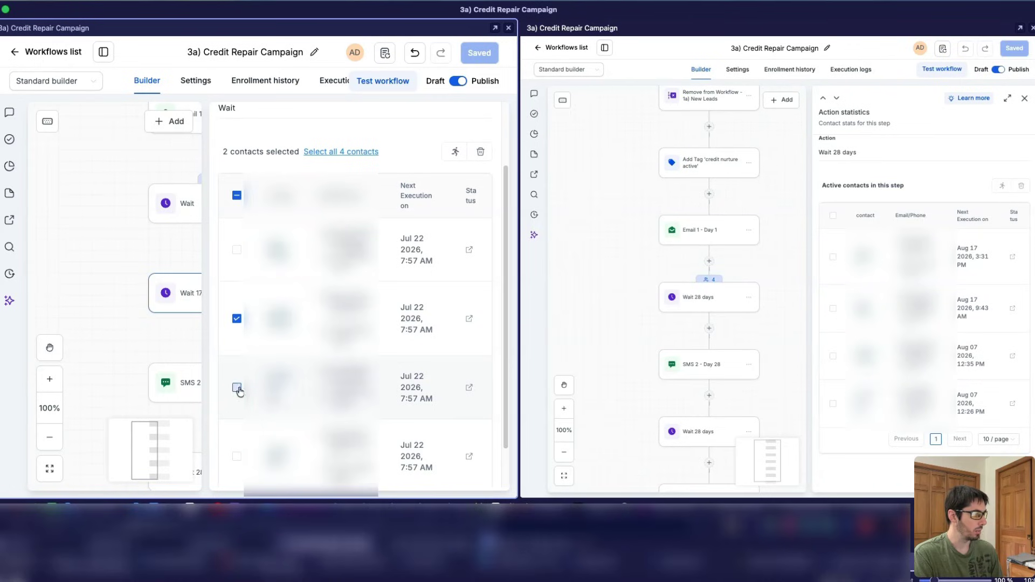
scroll(237, 378, "down", 2)
scroll(221, 337, "up", 4)
left_click(455, 235)
left_click(362, 309)
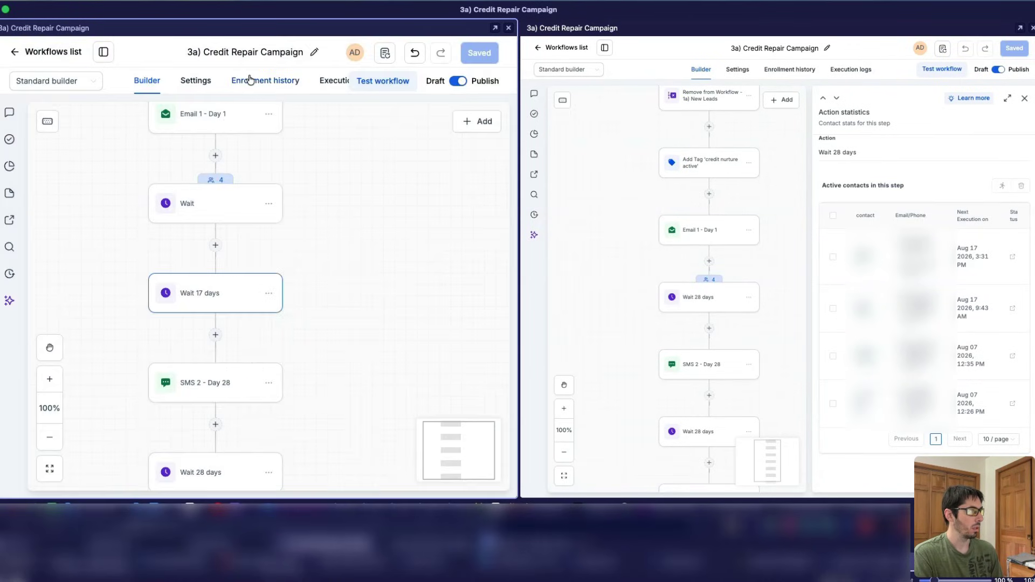
Refresh the new campaign's builder and check the next execution dates of the contacts at the Wait 17 days step
left_click(253, 81)
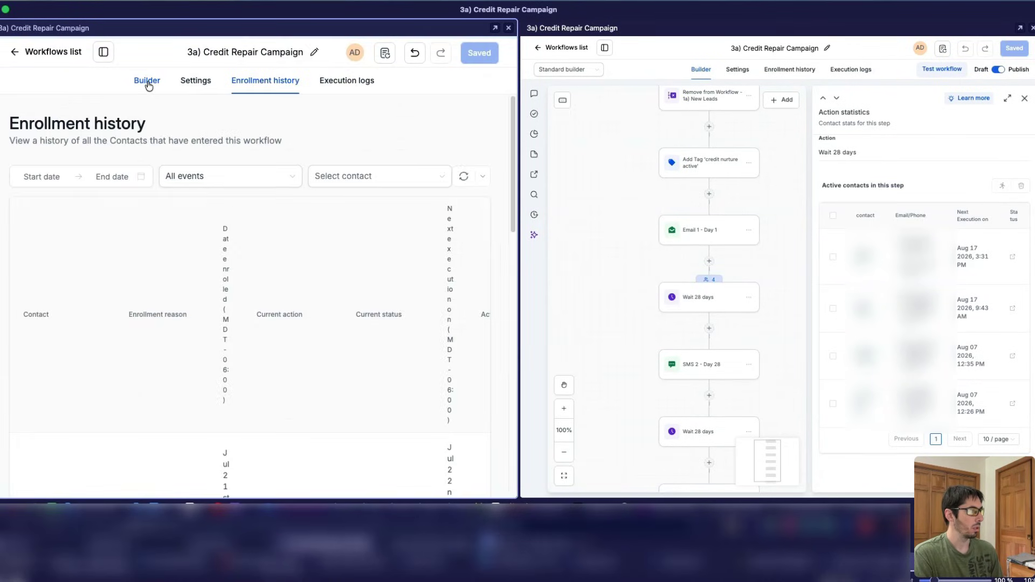
left_click(147, 82)
scroll(381, 347, "down", 5)
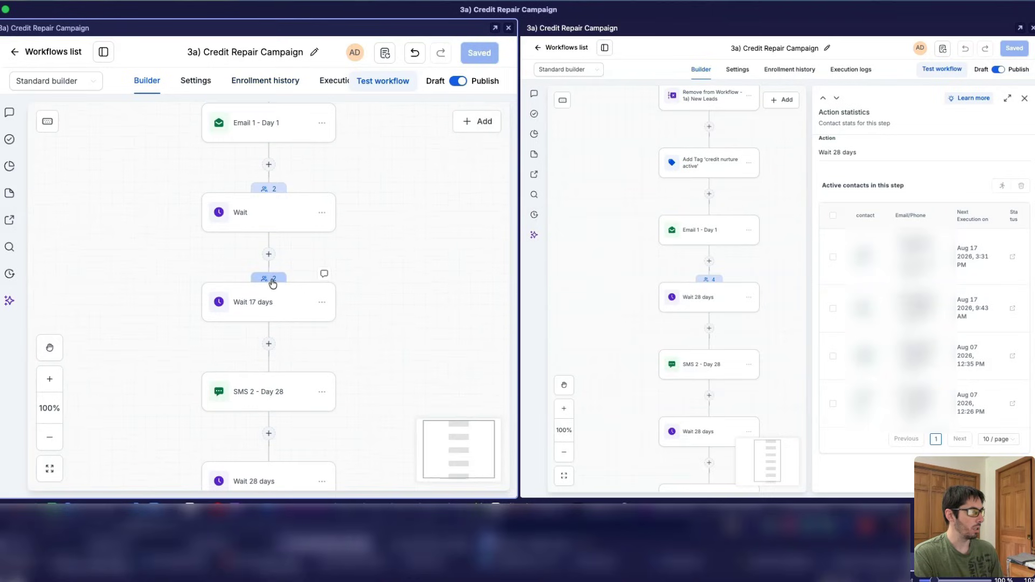
left_click(272, 282)
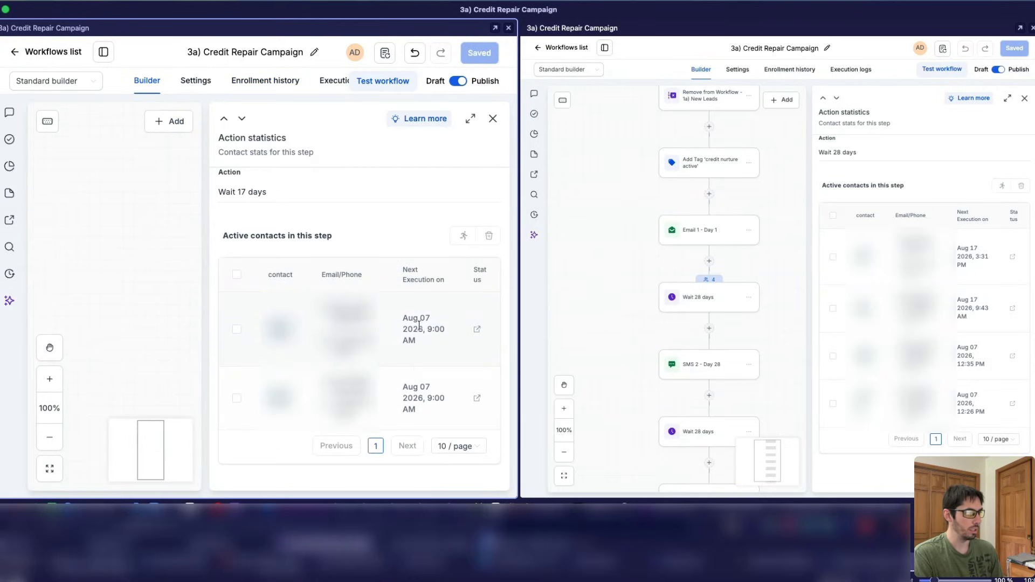
left_click(492, 120)
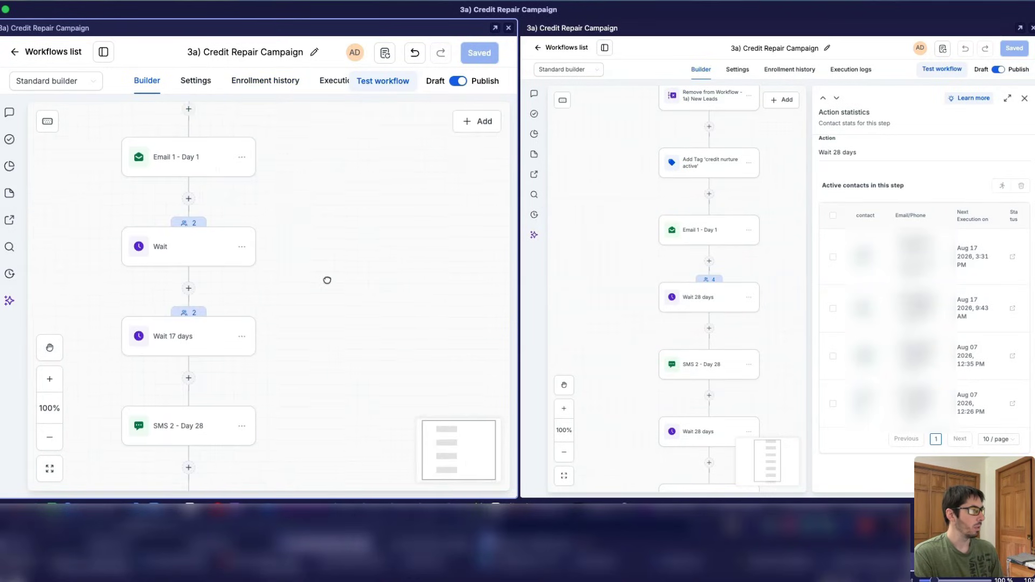
Rename the Wait 17 days action to Wait 28 days, set its time period to 28 days, and save the workflow
left_click(173, 324)
double_click(247, 217)
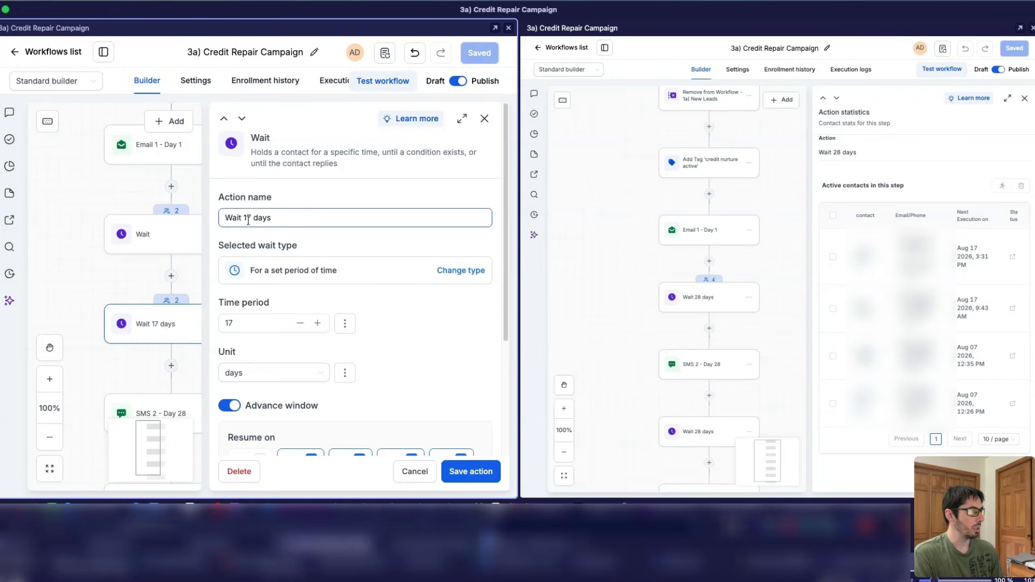
type("28")
key("Tab")
type("28")
left_click(463, 473)
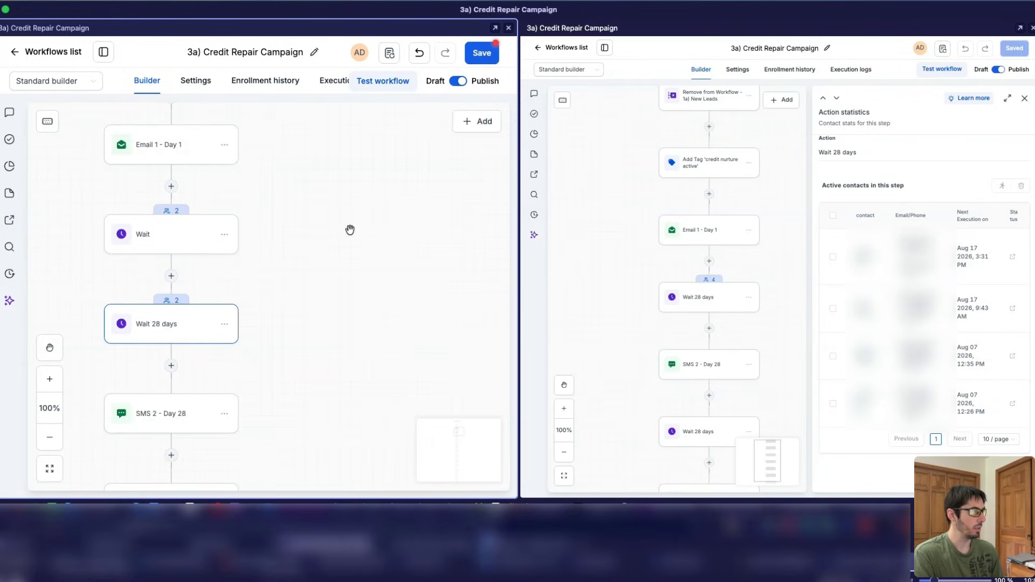
left_click(476, 54)
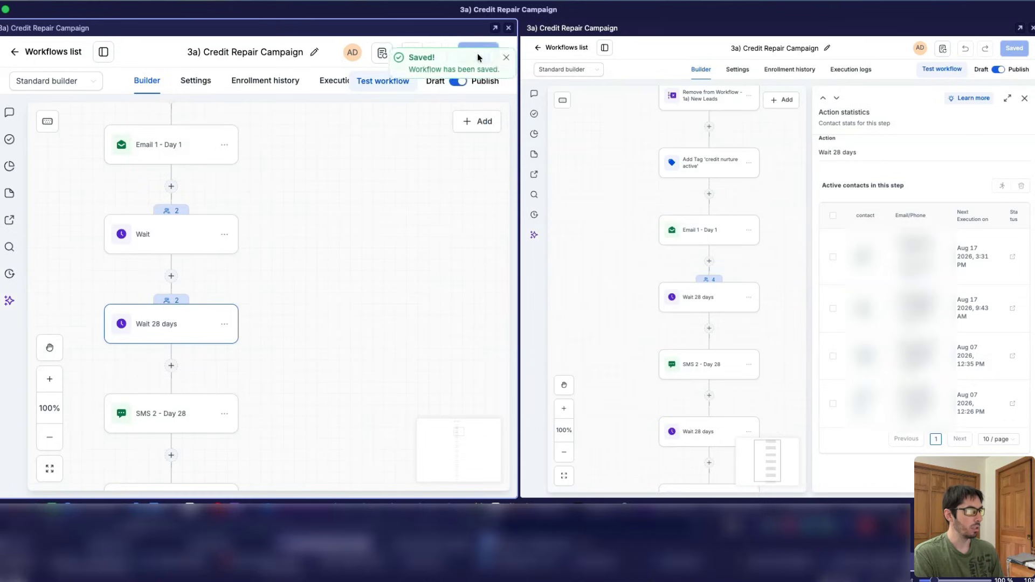
Advance the remaining two contacts held at the new campaign's Wait action to its next step
left_click(171, 210)
left_click(236, 274)
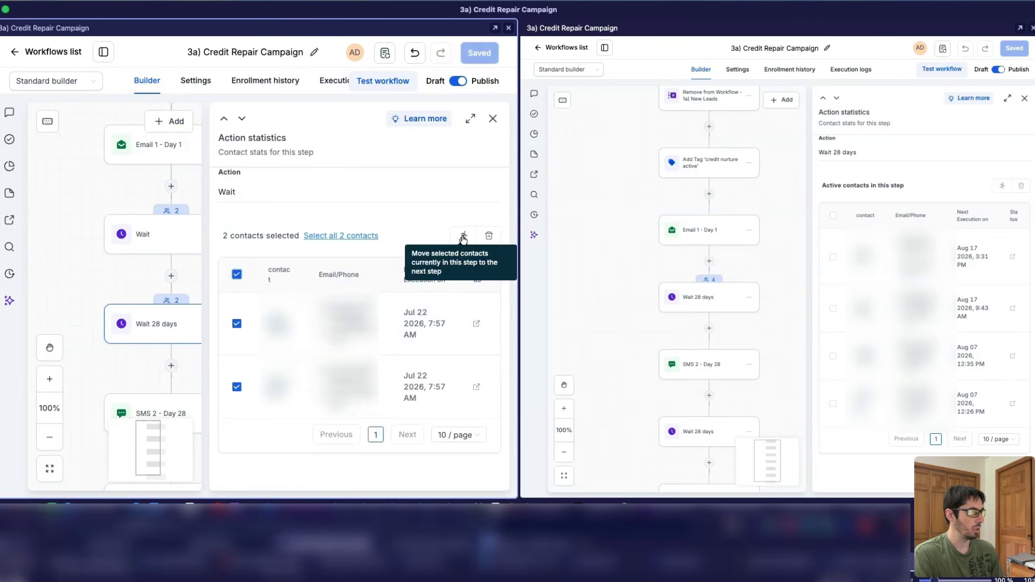
left_click(464, 235)
left_click(355, 307)
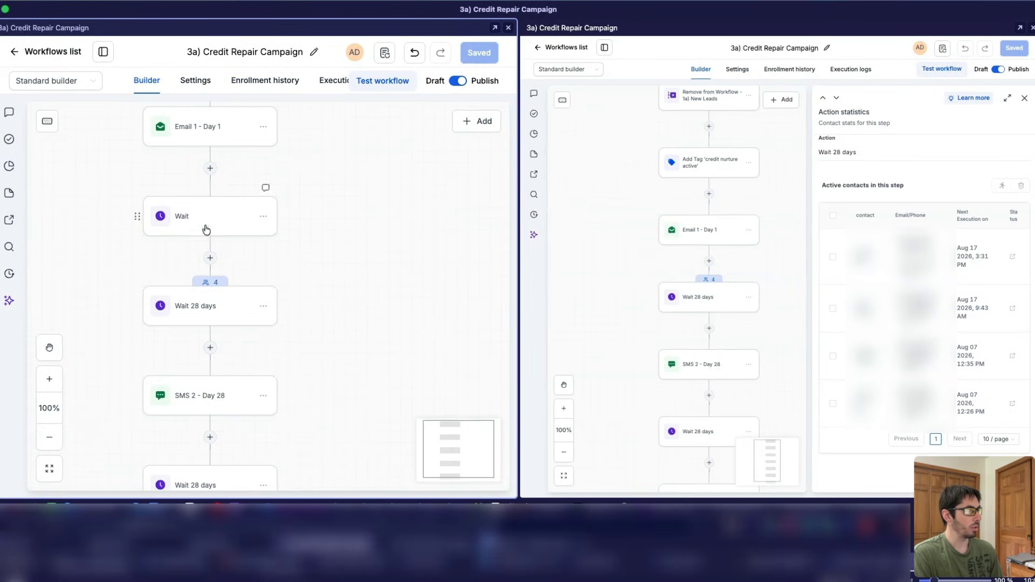
Compare the next execution dates of the four contacts at the new campaign's Wait 28 days step with those in the old campaign
left_click(207, 282)
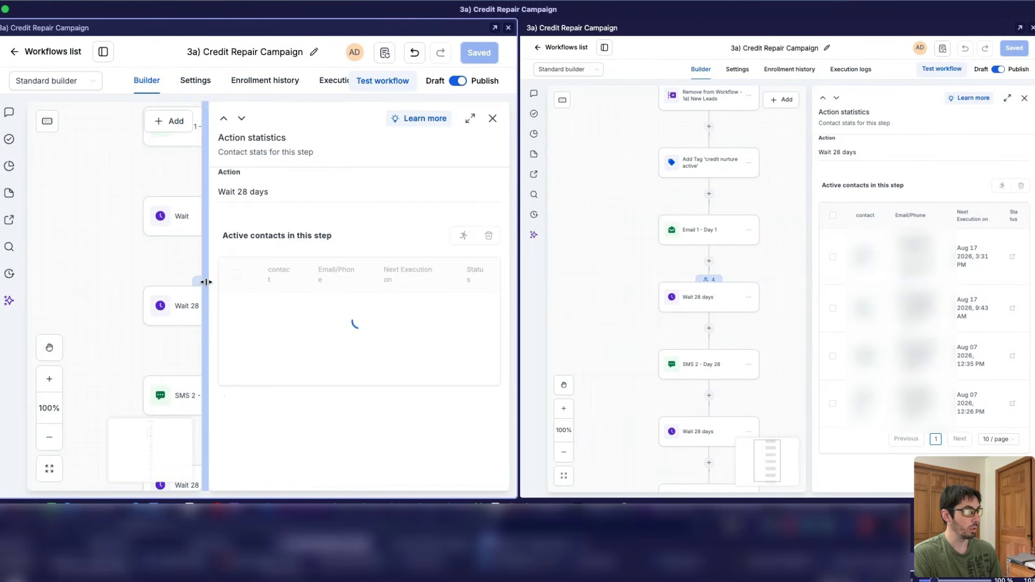
scroll(420, 343, "down", 2)
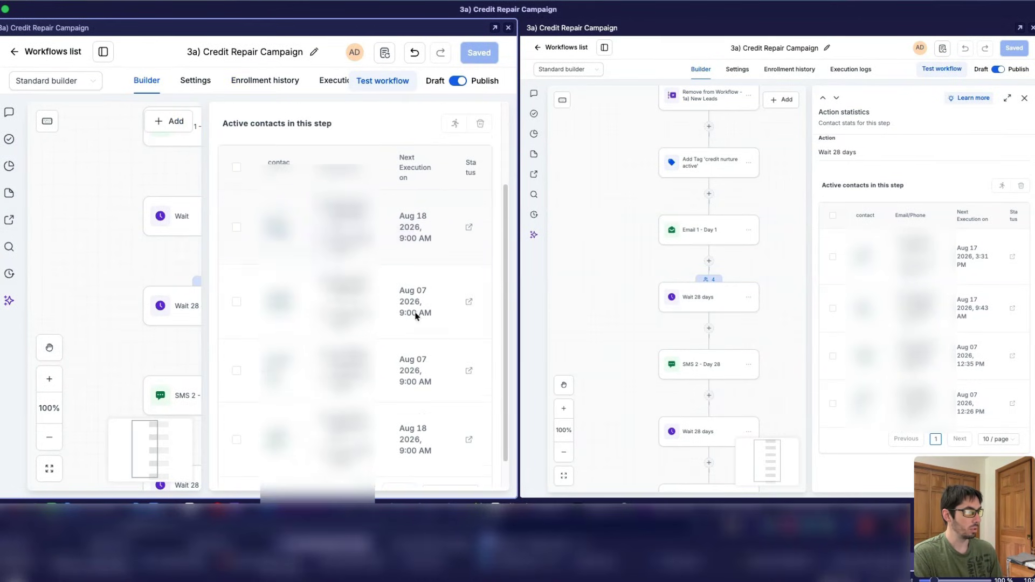
scroll(435, 243, "up", 1)
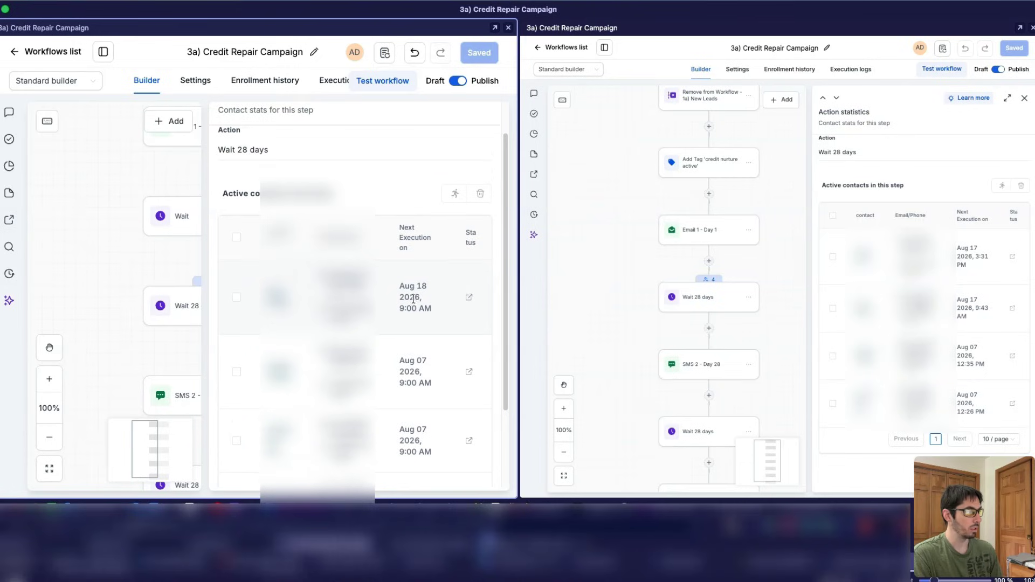
scroll(404, 319, "down", 2)
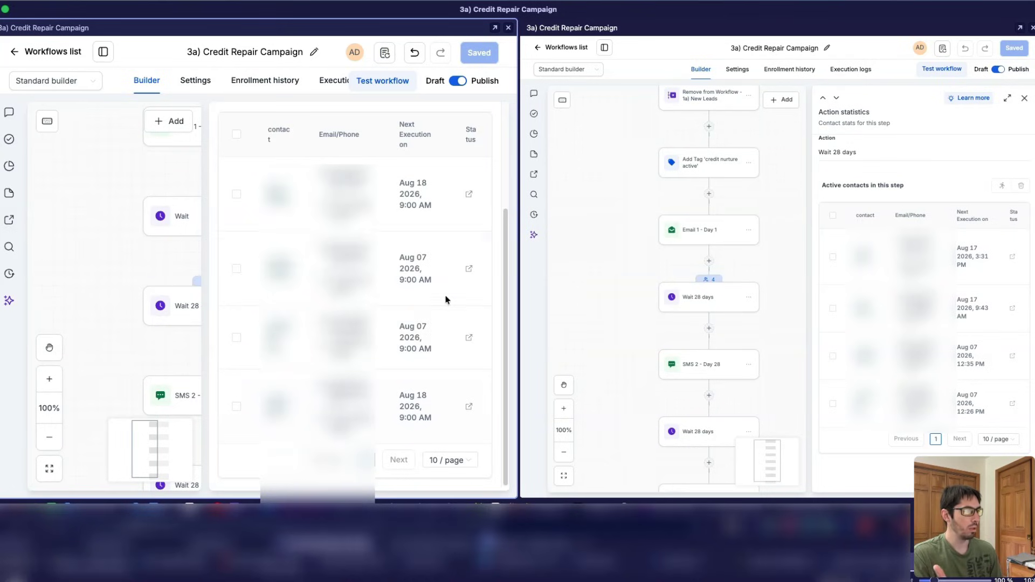
scroll(404, 330, "up", 2)
scroll(412, 397, "down", 2)
left_click_drag(150, 265, 65, 259)
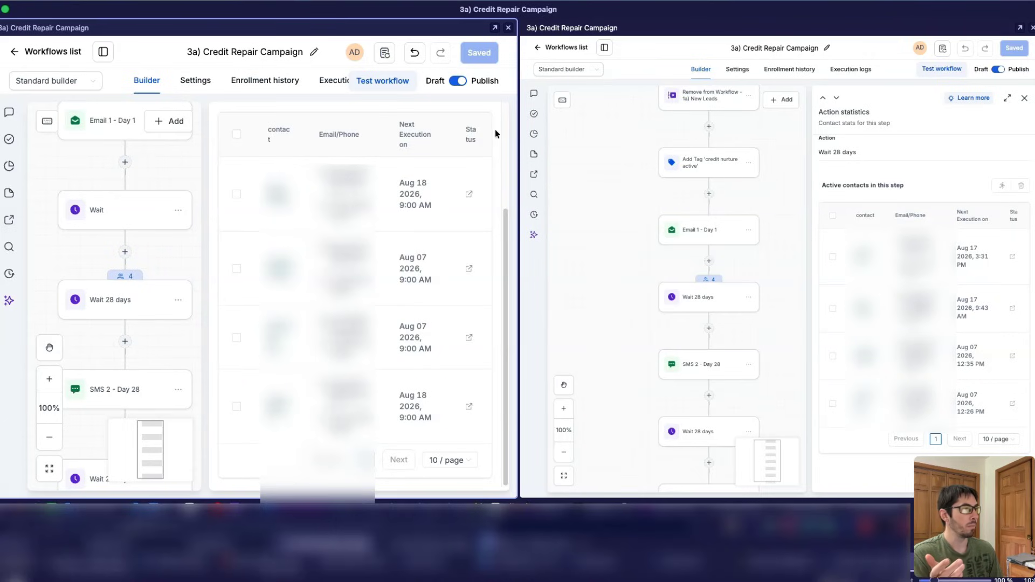
scroll(495, 129, "up", 3)
left_click(484, 120)
Delete the emptied Wait action after Email 1 - Day 1 in the new campaign and save the workflow
left_click(196, 210)
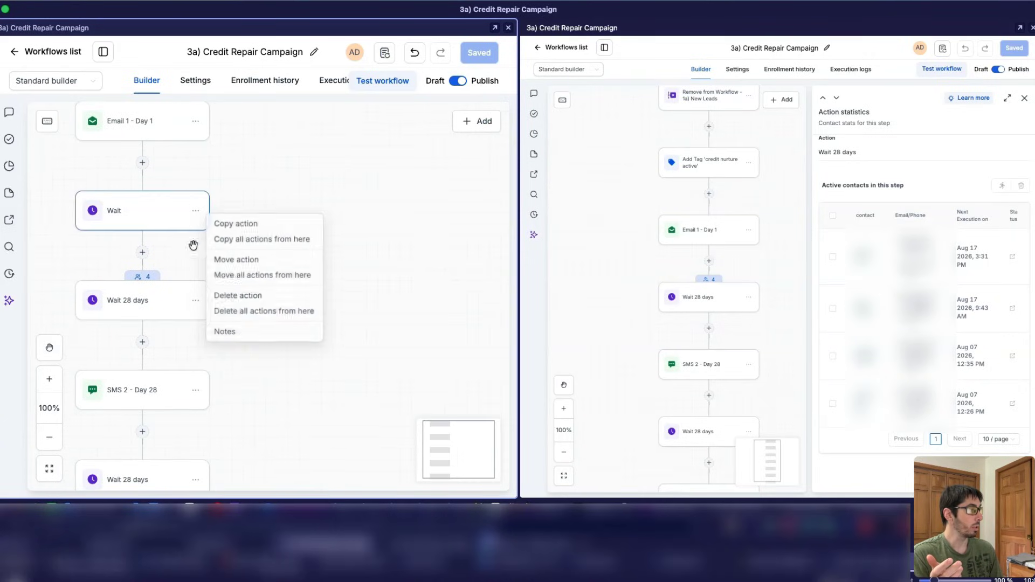
left_click(382, 303)
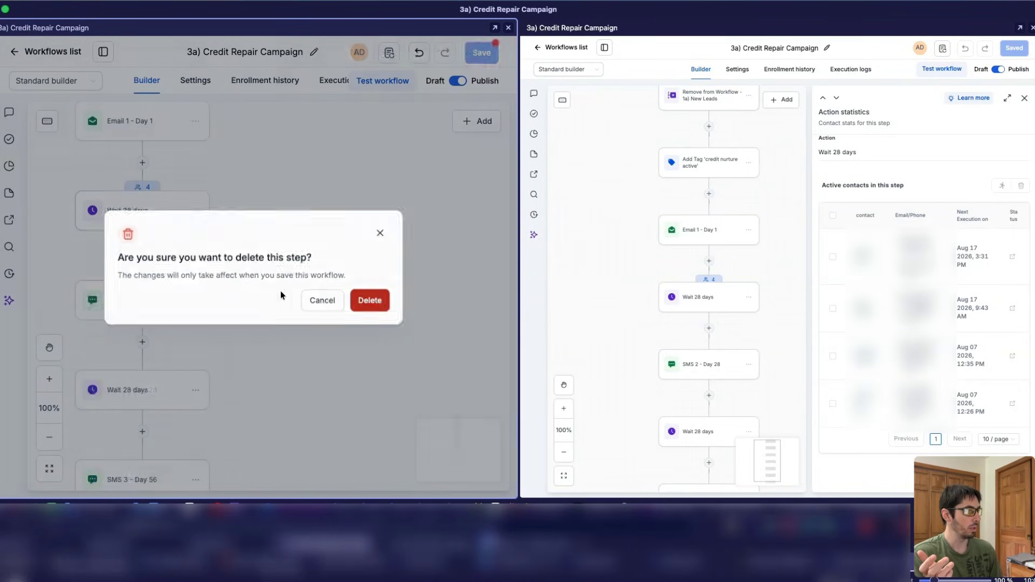
left_click(479, 66)
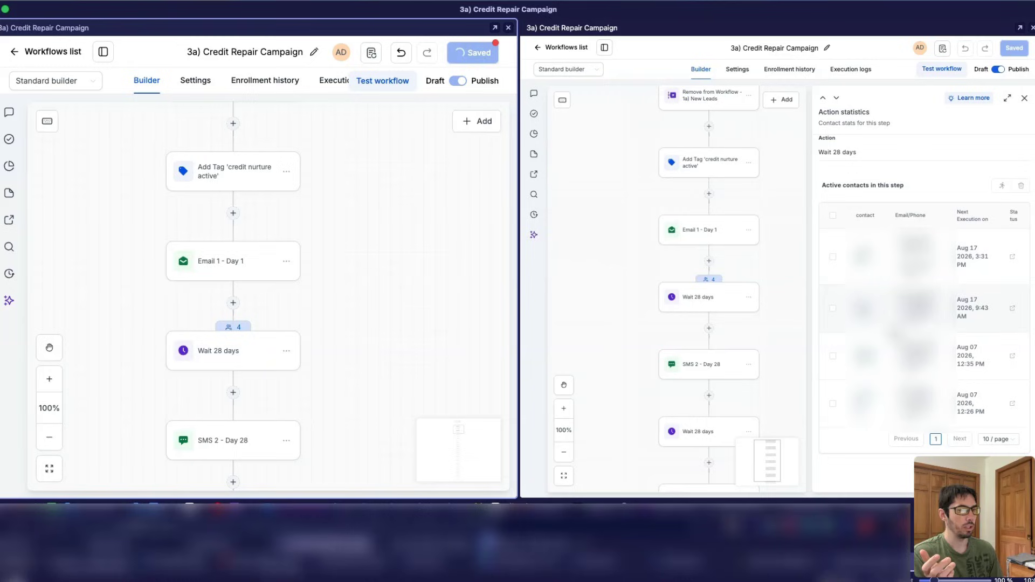
Remove all four active contacts in the old campaign's first Wait 28 days step from that workflow
left_click_drag(711, 280, 633, 266)
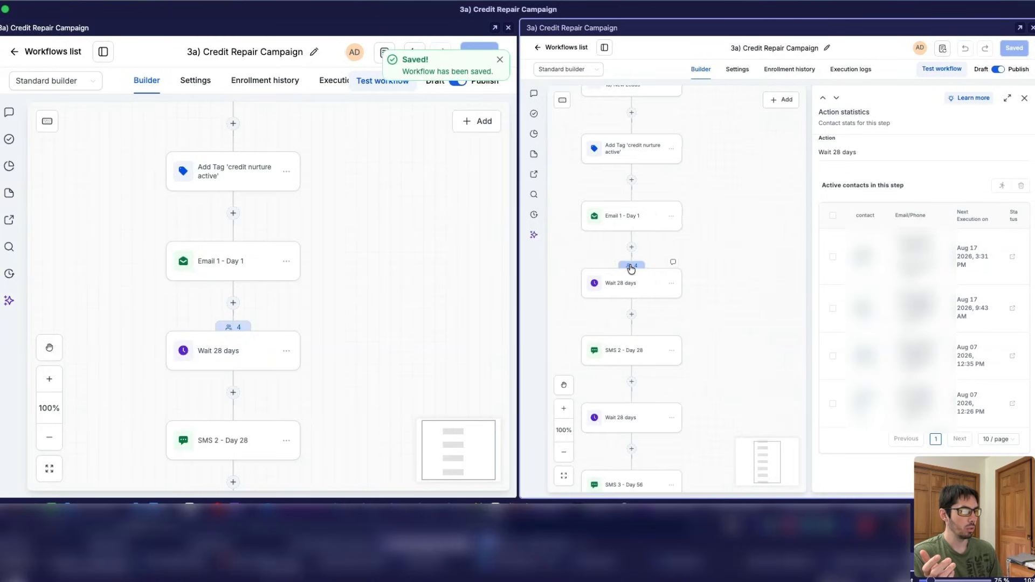
left_click(832, 216)
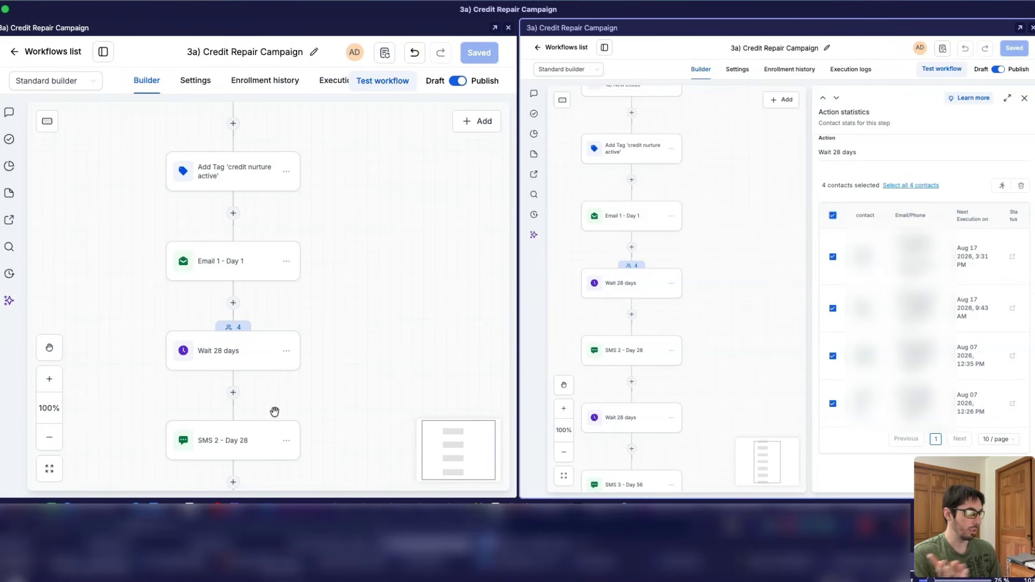
left_click(1021, 186)
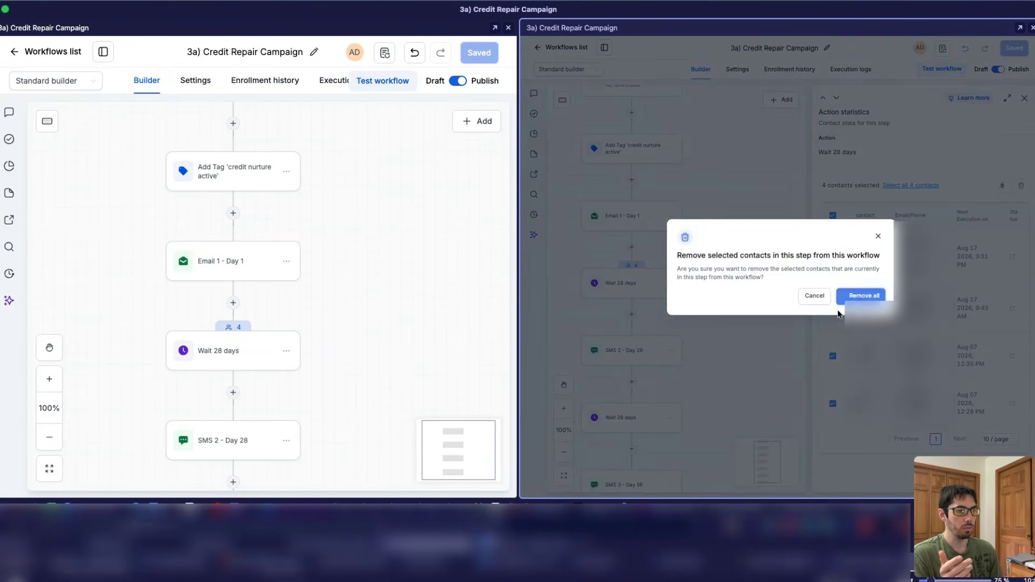
left_click(862, 296)
Rename the old campaign workflow as 3a) Credit Repair Campaign (old)
left_click(825, 48)
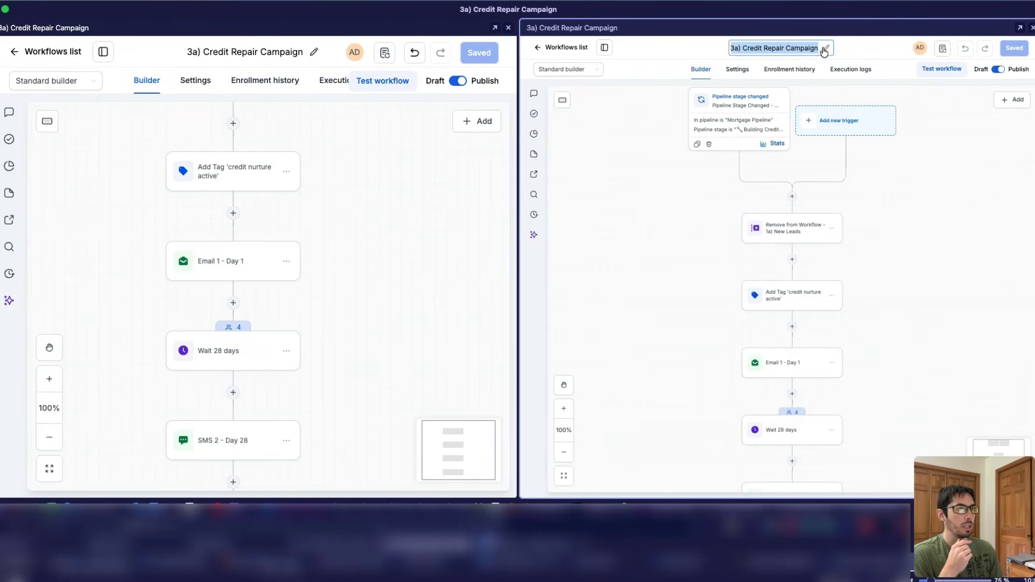
key("Right")
type("(dd)")
key("Return")
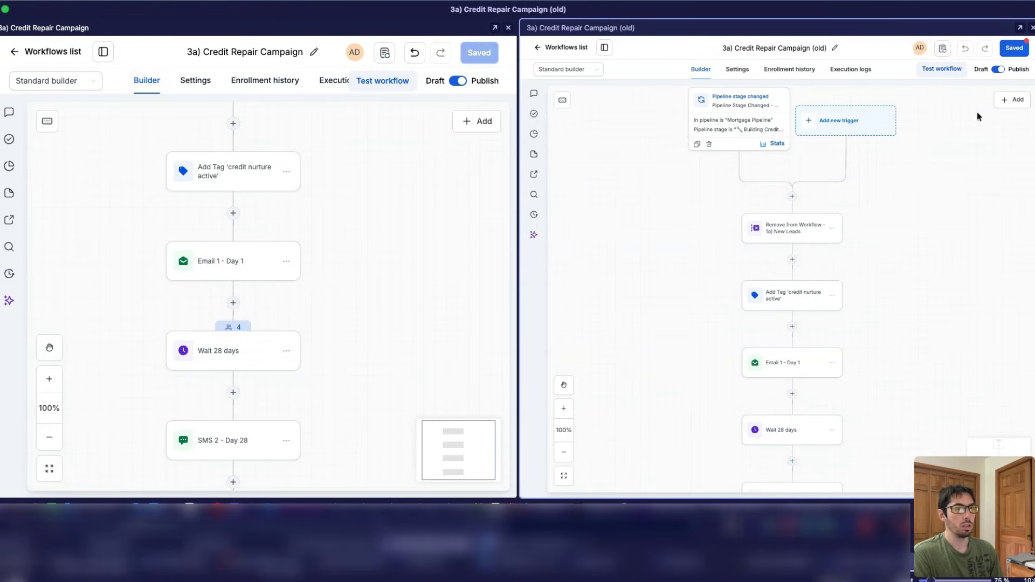
Set the 3a) Credit Repair Campaign (old) workflow to draft from the workflows list
left_click(566, 48)
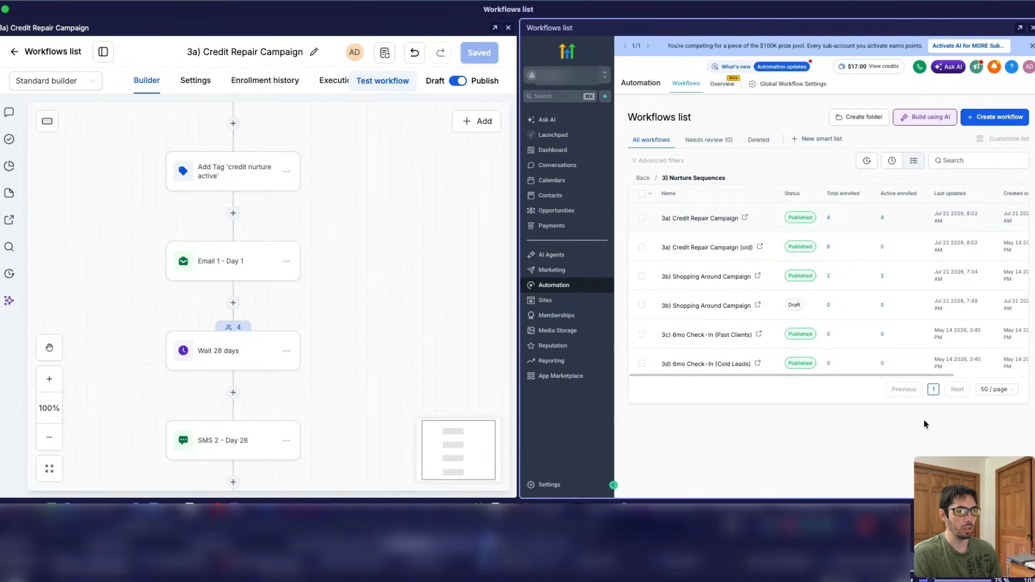
left_click_drag(910, 375, 984, 372)
left_click(1015, 246)
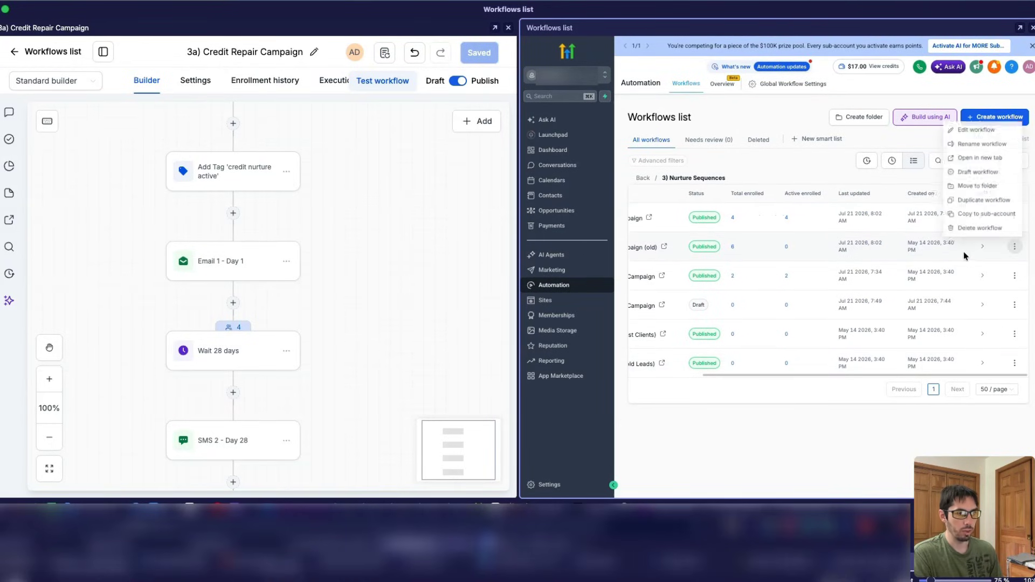
left_click(975, 172)
left_click(919, 322)
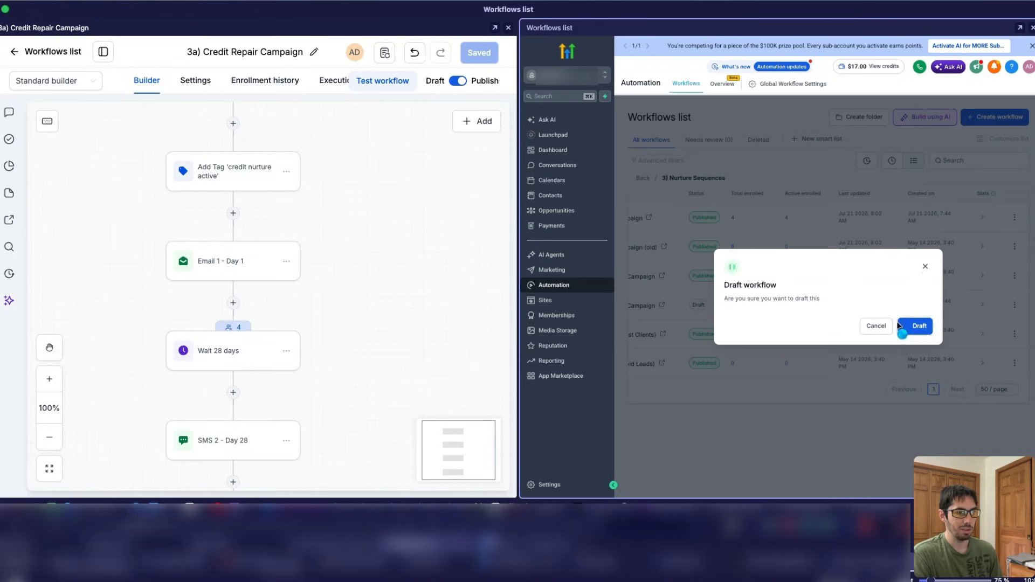
left_click_drag(919, 375, 769, 386)
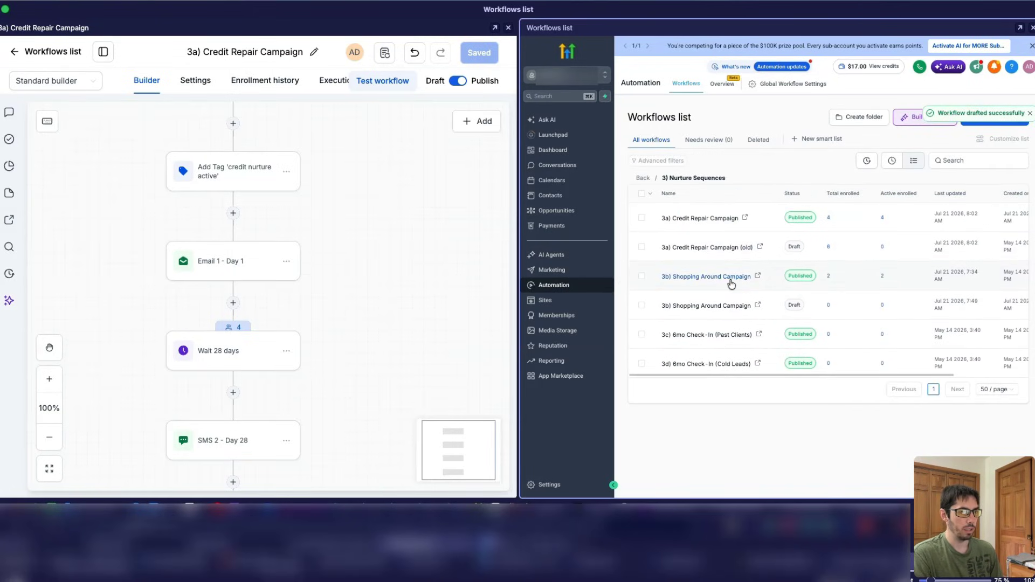
Open the published and the draft 3b) Shopping Around Campaign workflows side by side
left_click(377, 284)
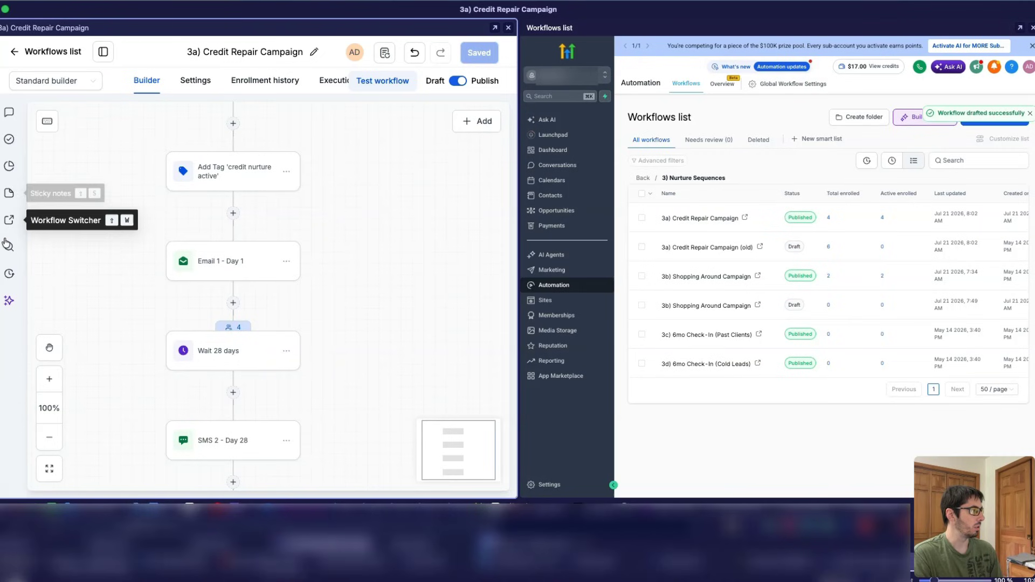
left_click(11, 218)
scroll(113, 324, "down", 3)
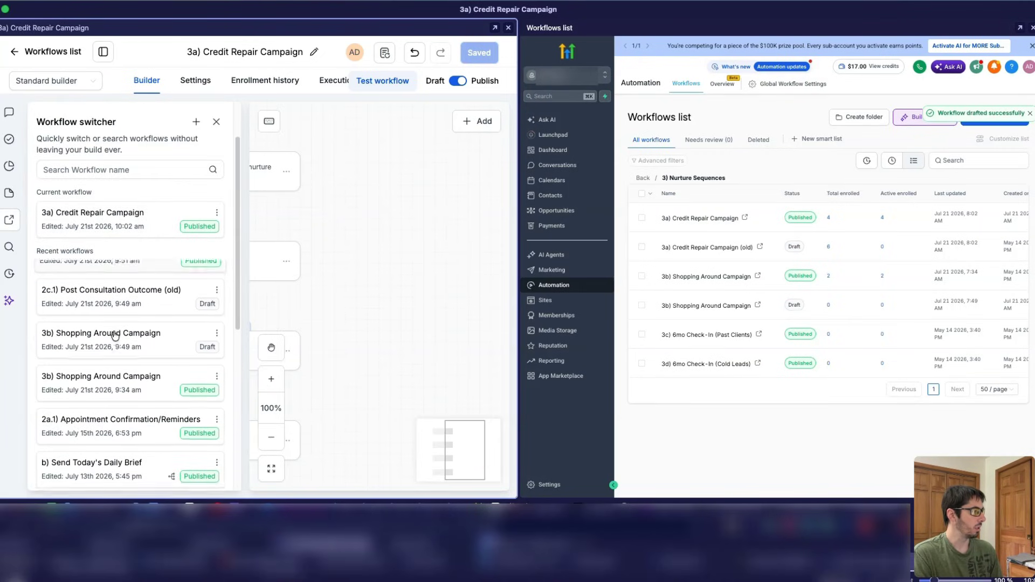
left_click(114, 382)
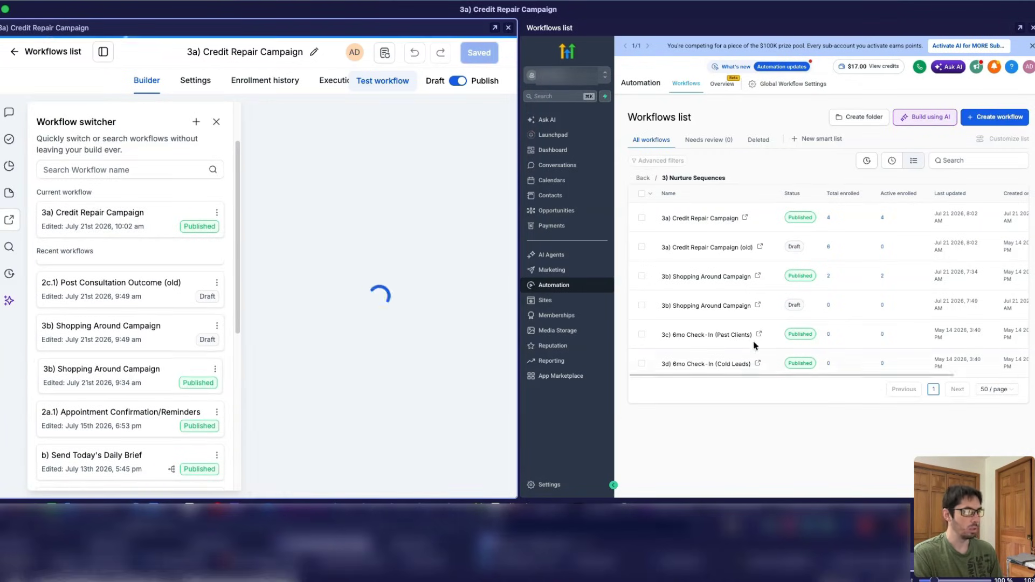
left_click(719, 309)
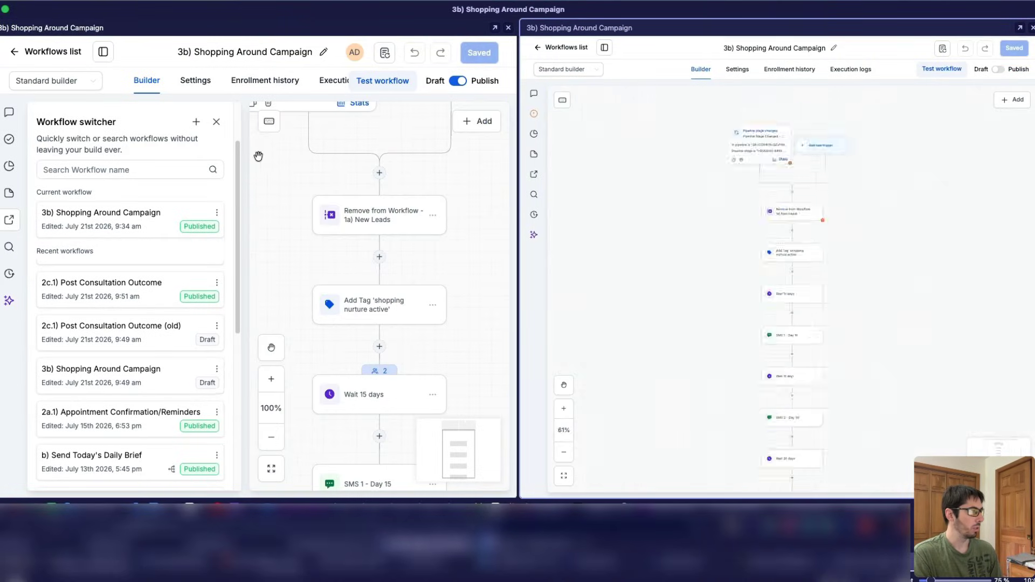
Show the active contacts at the first Wait 15 days step of the published Shopping Around Campaign
left_click(216, 124)
scroll(208, 201, "down", 5)
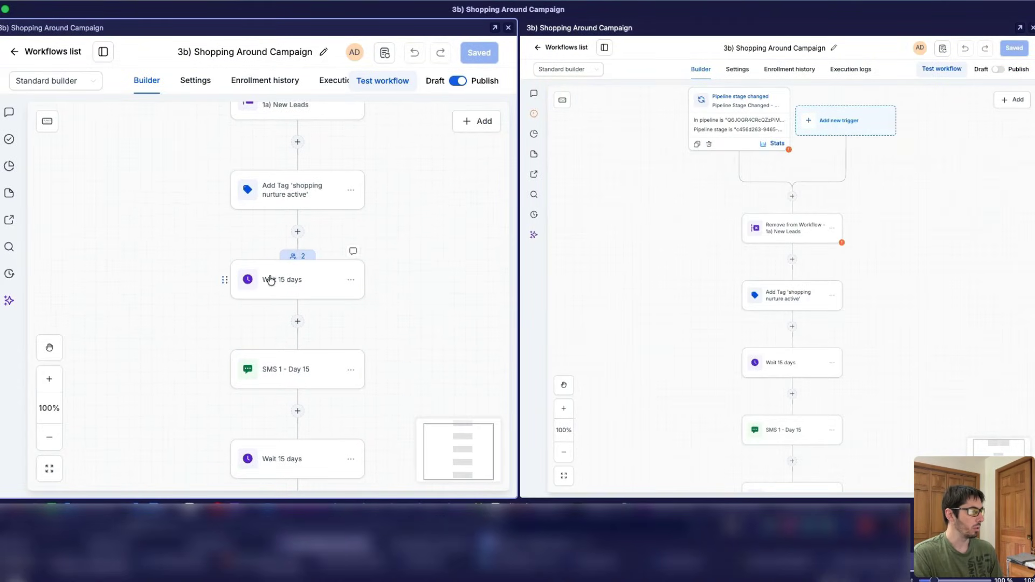
left_click(297, 255)
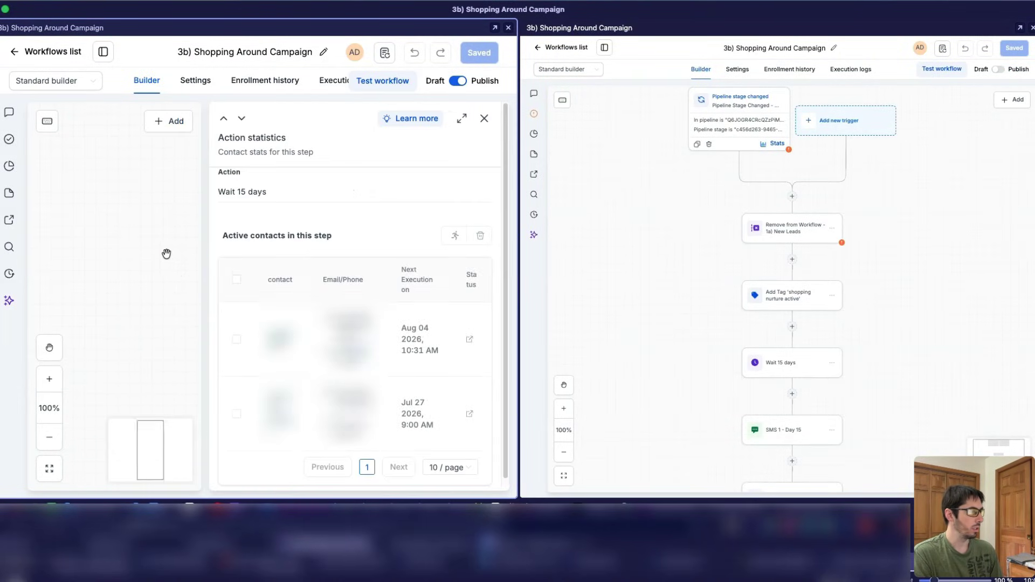
Set the draft campaign's Pipeline stage changed trigger to the Shopping Around stage of the Mortgage Pipeline and save the trigger
left_click(740, 105)
left_click(875, 267)
left_click(867, 319)
left_click(867, 319)
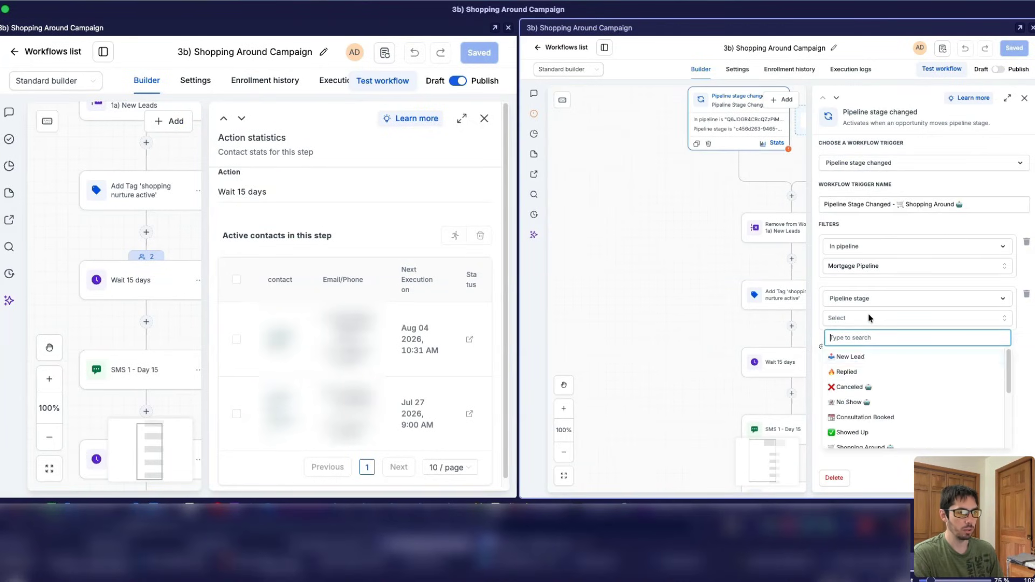
scroll(873, 434, "down", 3)
left_click(869, 387)
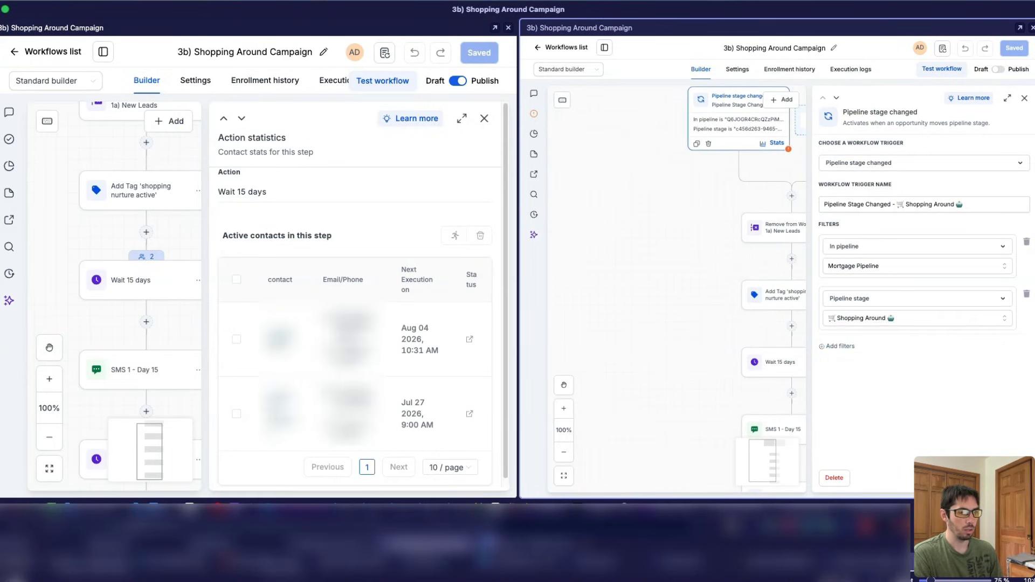
left_click(1004, 478)
Select 1a) New Leads as the workflow in the draft campaign's Remove from Workflow action and save the action
left_click(795, 228)
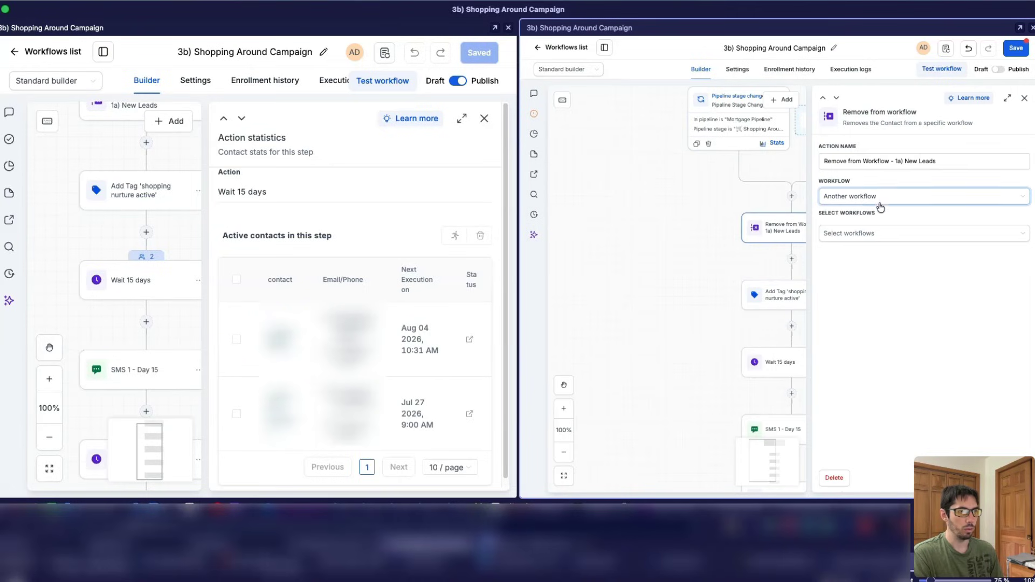
left_click(872, 241)
left_click(912, 254)
left_click(1004, 478)
Add a Wait action of 1 day directly after the trigger in the draft Shopping Around Campaign and save the workflow
left_click_drag(655, 334, 617, 166)
left_click_drag(638, 273, 639, 301)
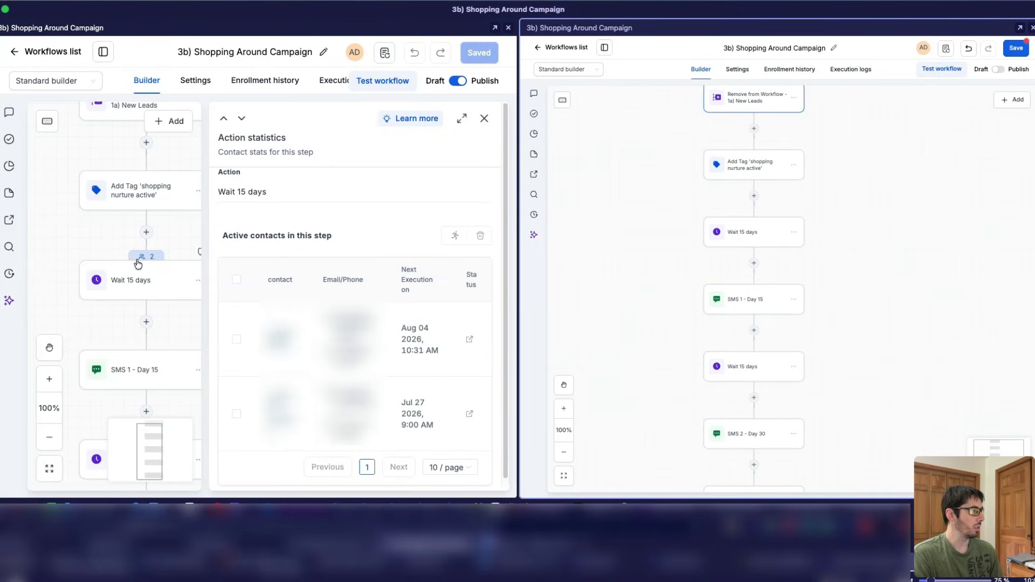
scroll(421, 364, "down", 1)
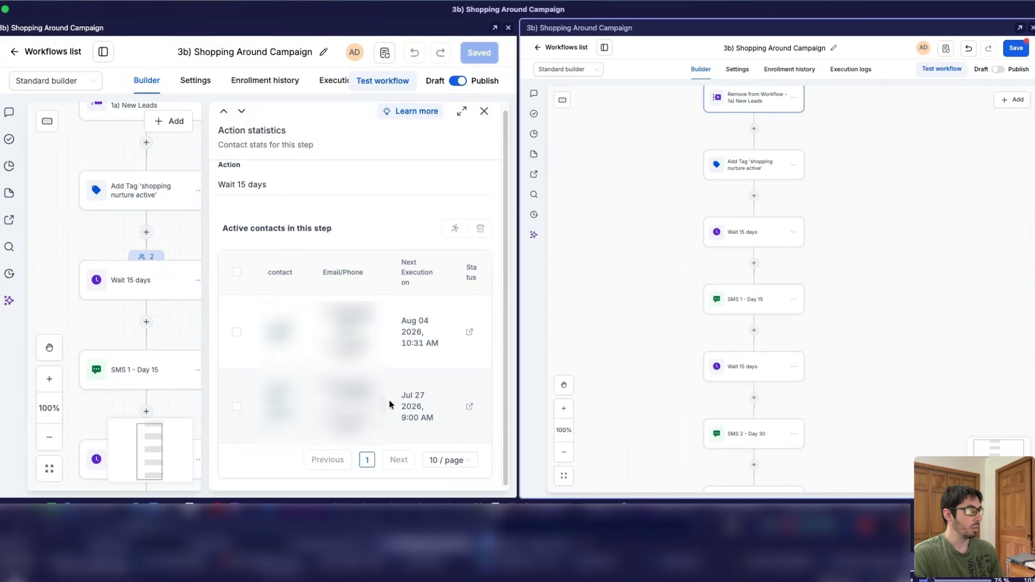
left_click_drag(696, 187, 707, 309)
left_click(762, 189)
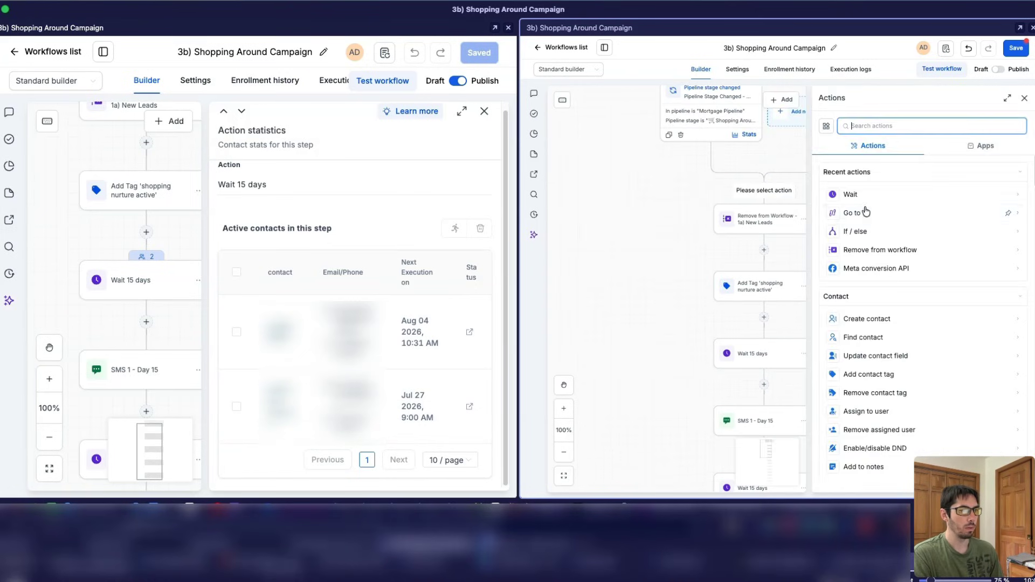
left_click(873, 194)
left_click(879, 210)
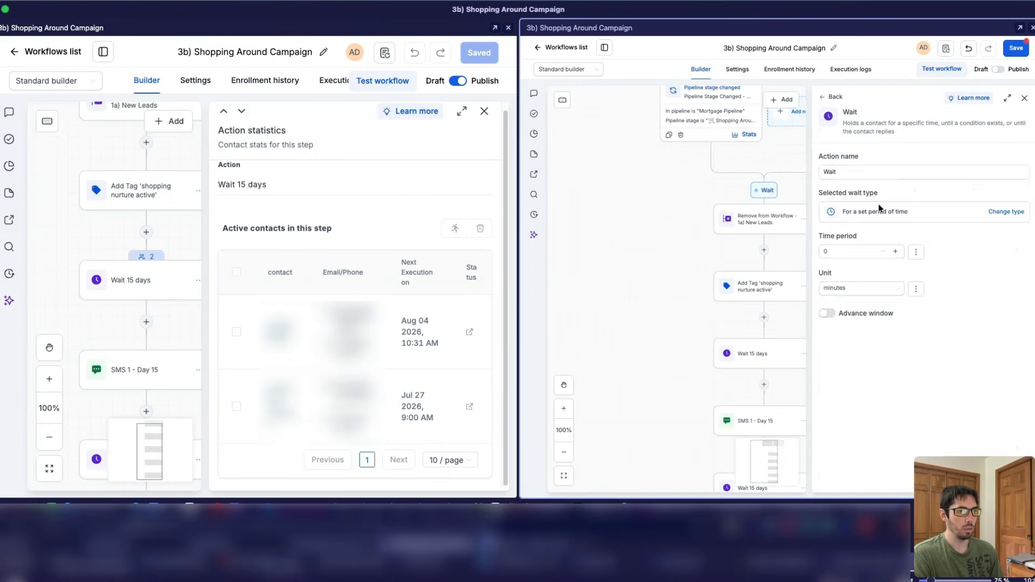
left_click(862, 288)
left_click(848, 353)
left_click(896, 253)
left_click(997, 479)
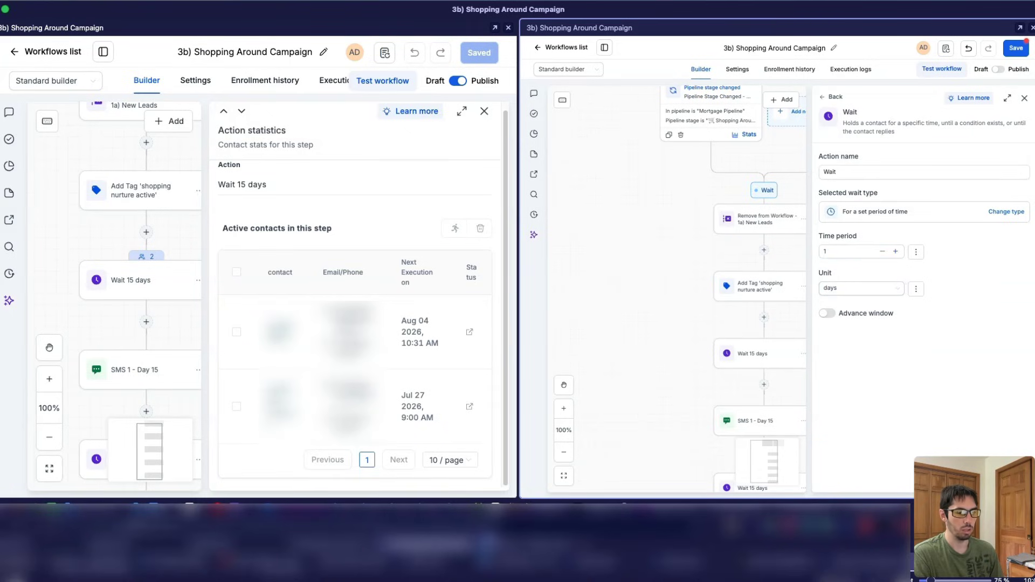
left_click(1016, 48)
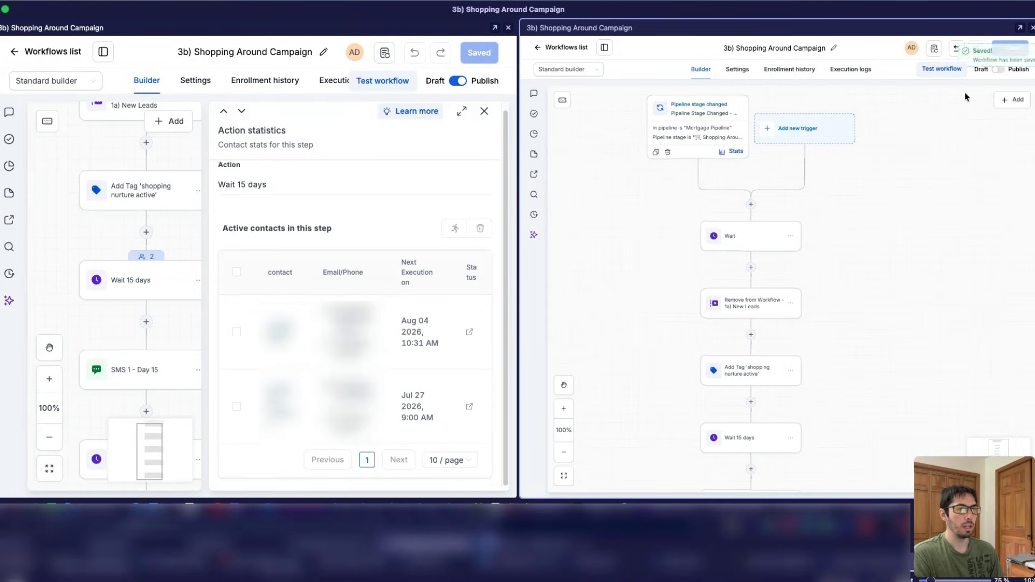
Publish the new Shopping Around Campaign and run a workflow test with the old campaign's two active contacts to enroll them
left_click(1001, 69)
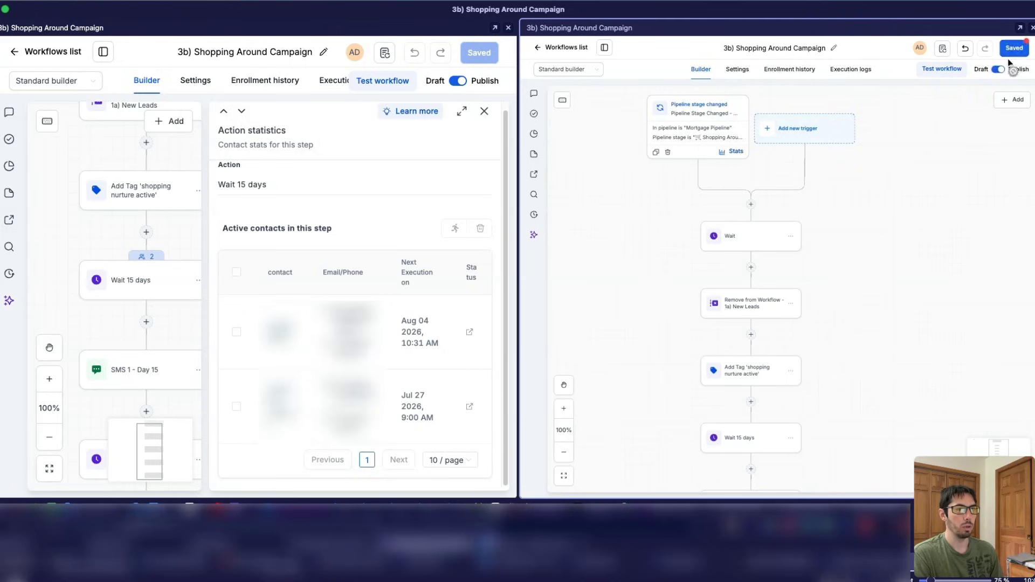
left_click(932, 69)
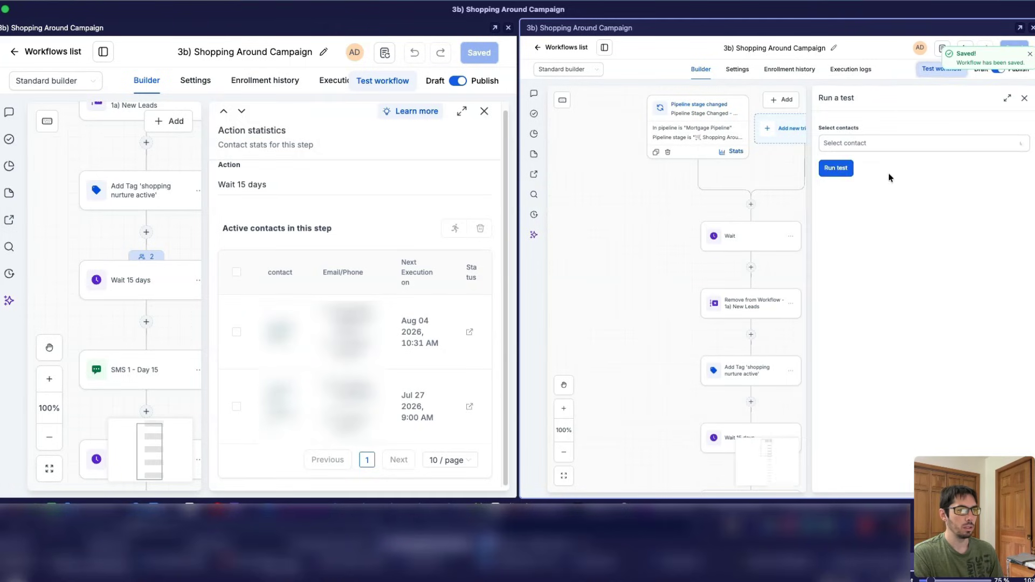
left_click(873, 147)
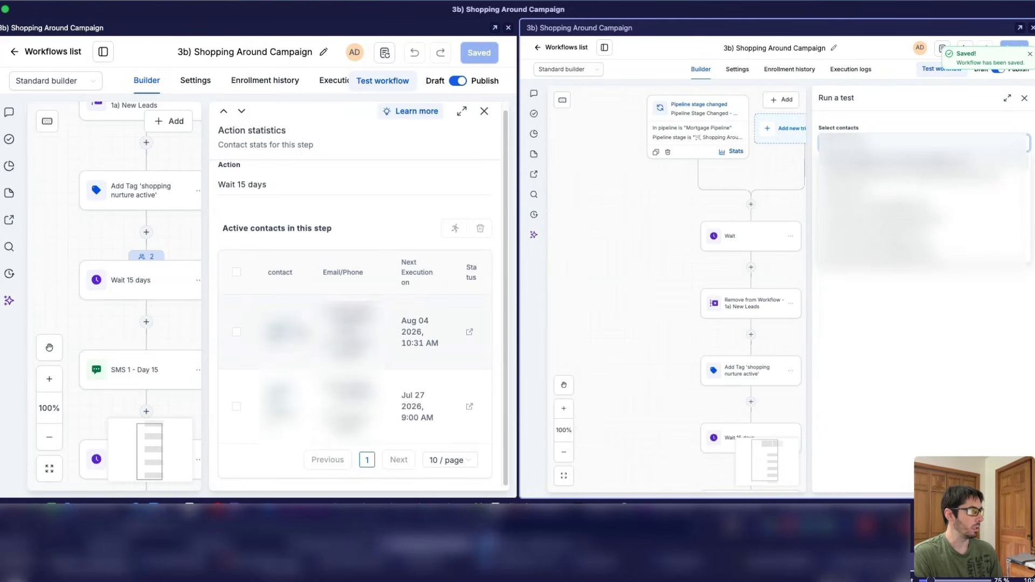
left_click(954, 207)
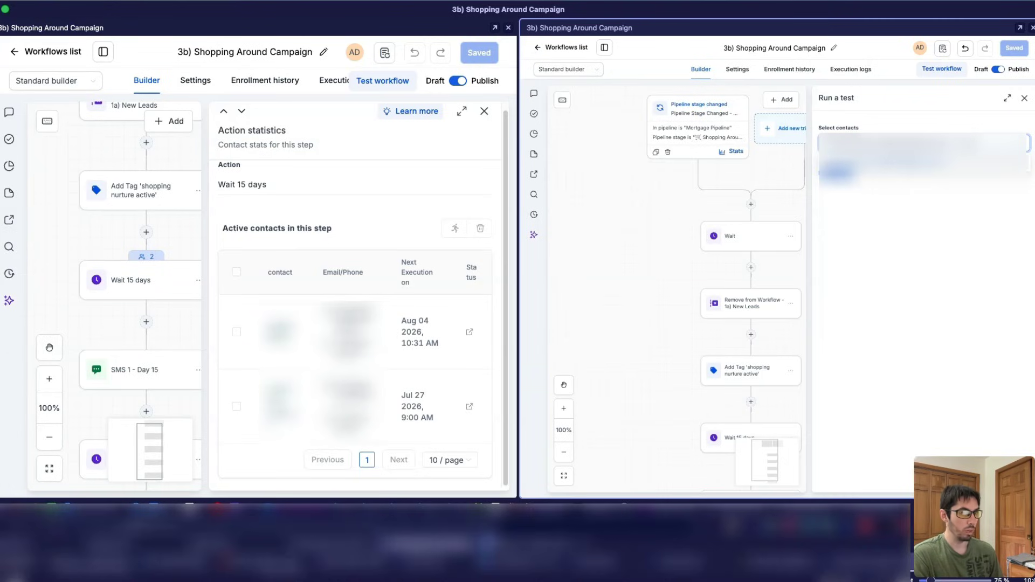
left_click(900, 164)
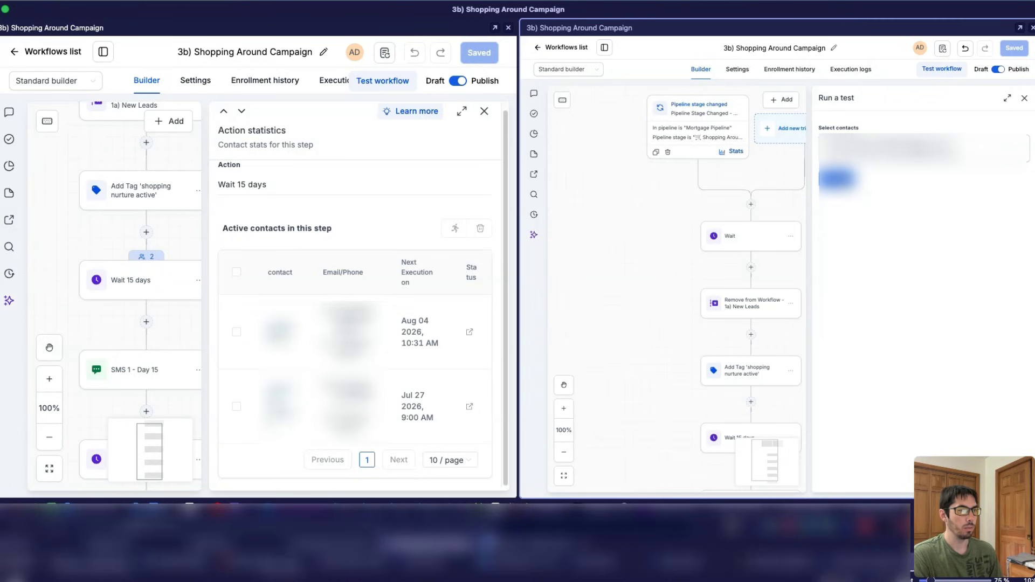
left_click(837, 179)
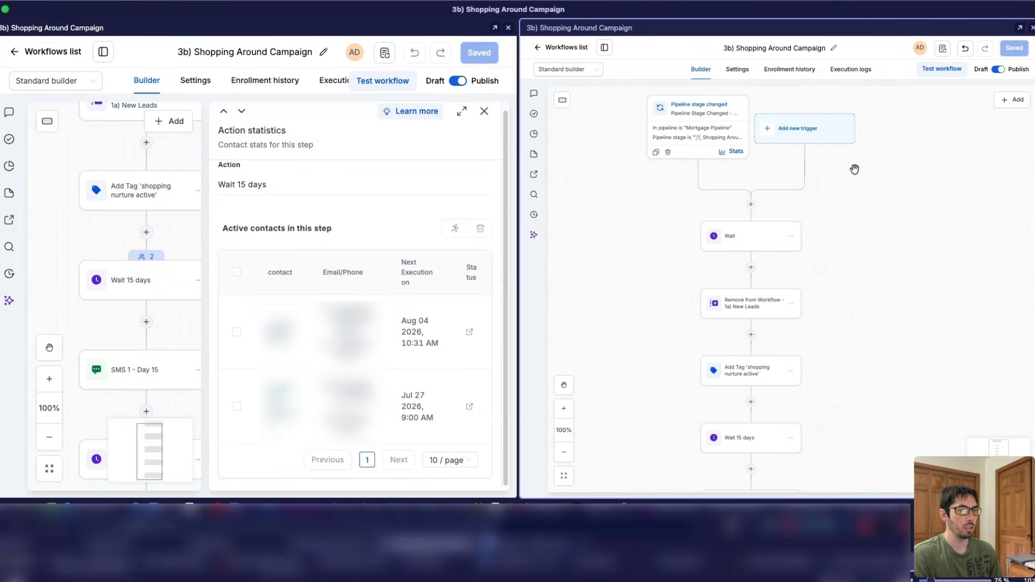
left_click(784, 73)
left_click(704, 73)
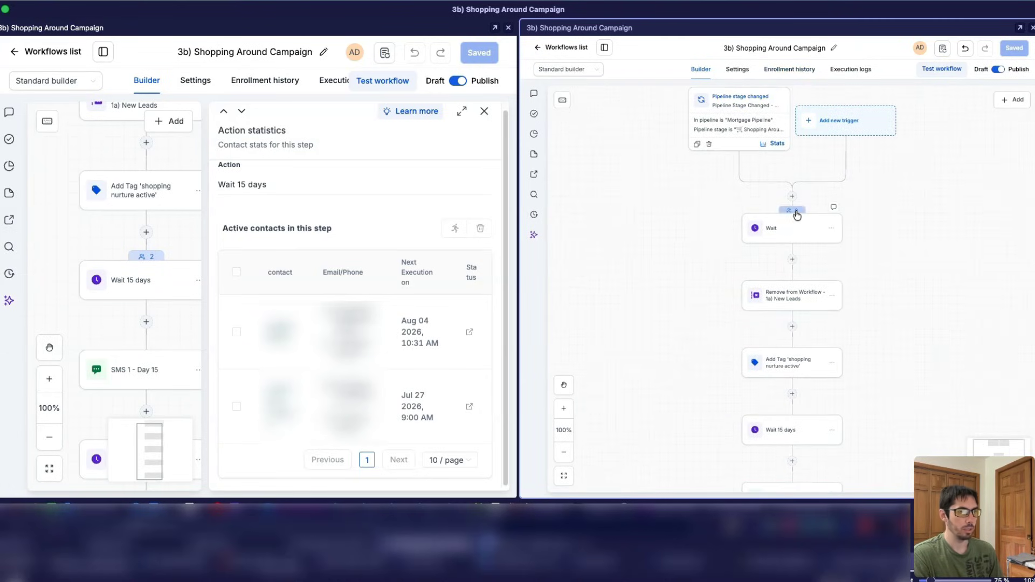
Move the 1-day Wait action between Add Tag 'shopping nurture active' and the first Wait 15 days step, and save the workflow
left_click_drag(700, 282, 680, 189)
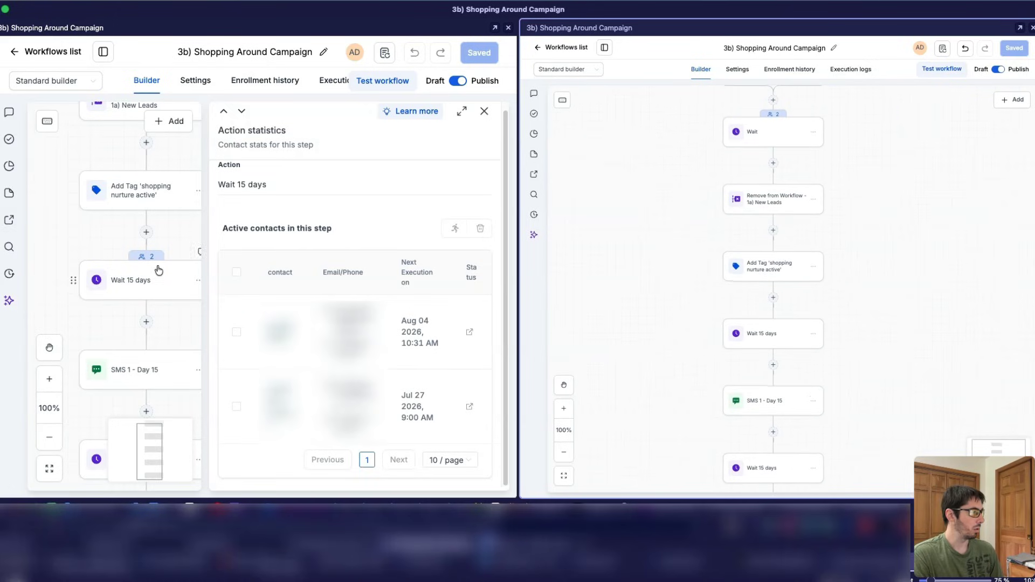
left_click_drag(716, 132, 779, 302)
left_click_drag(691, 342, 677, 288)
left_click(1015, 48)
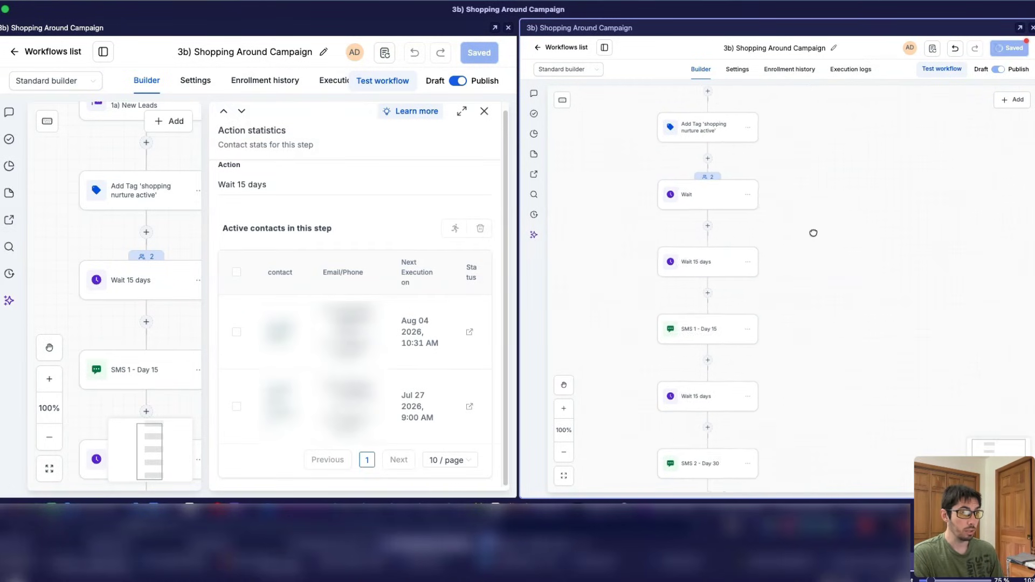
Change the first Wait 15 days action to a 6-day period, rename it Wait 6 days, and save the workflow
left_click(701, 264)
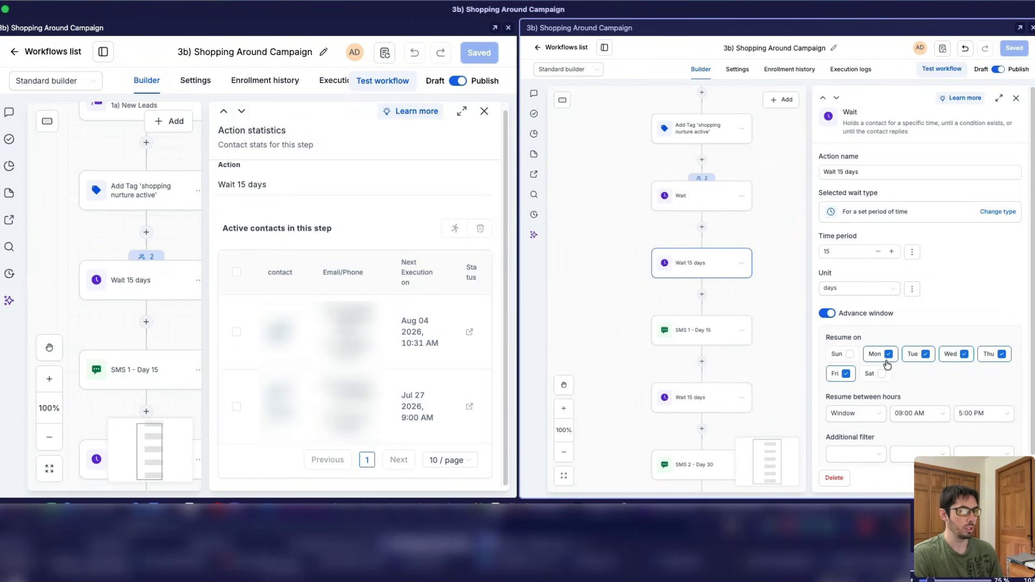
double_click(826, 251)
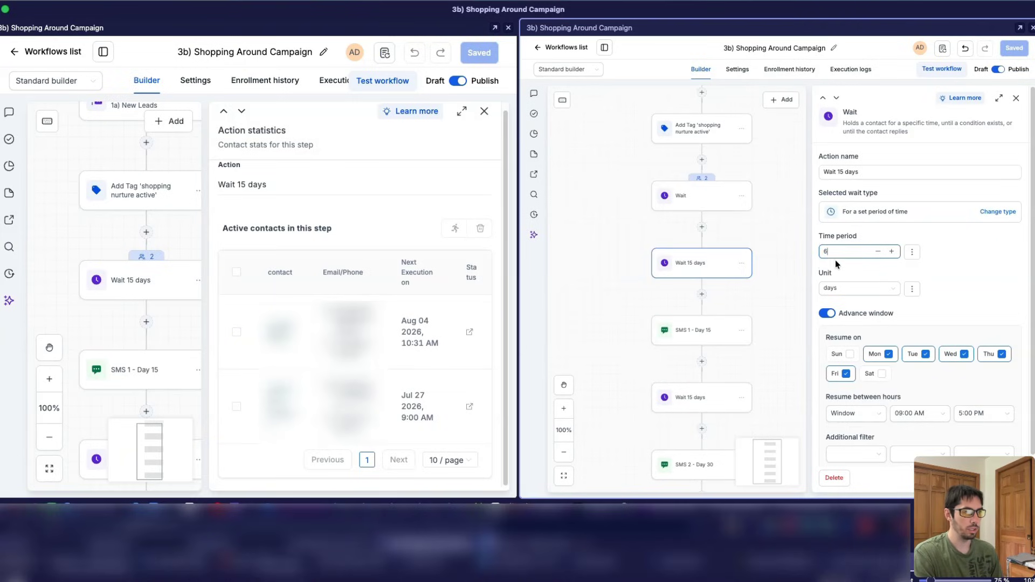
left_click(834, 166)
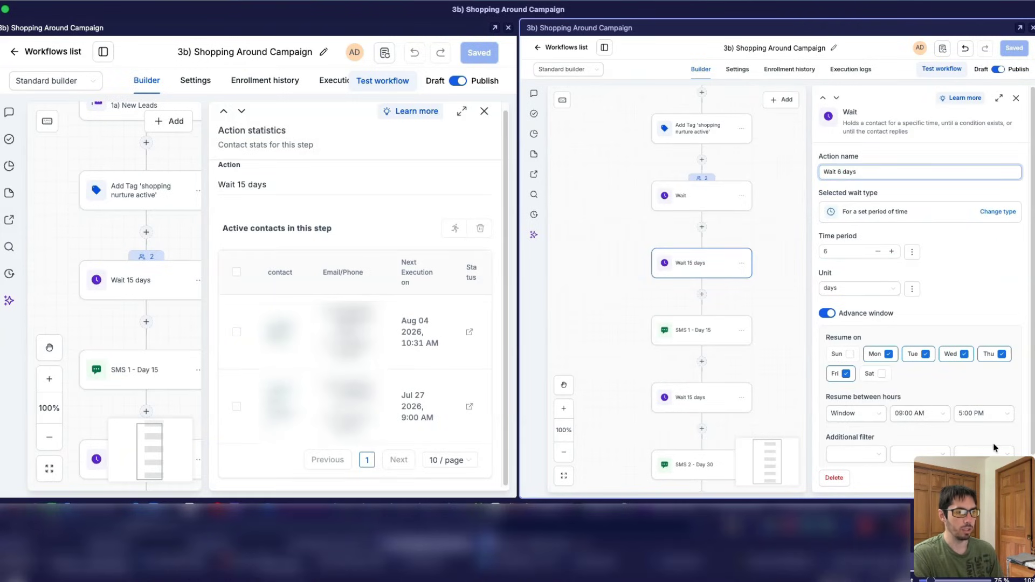
left_click(995, 478)
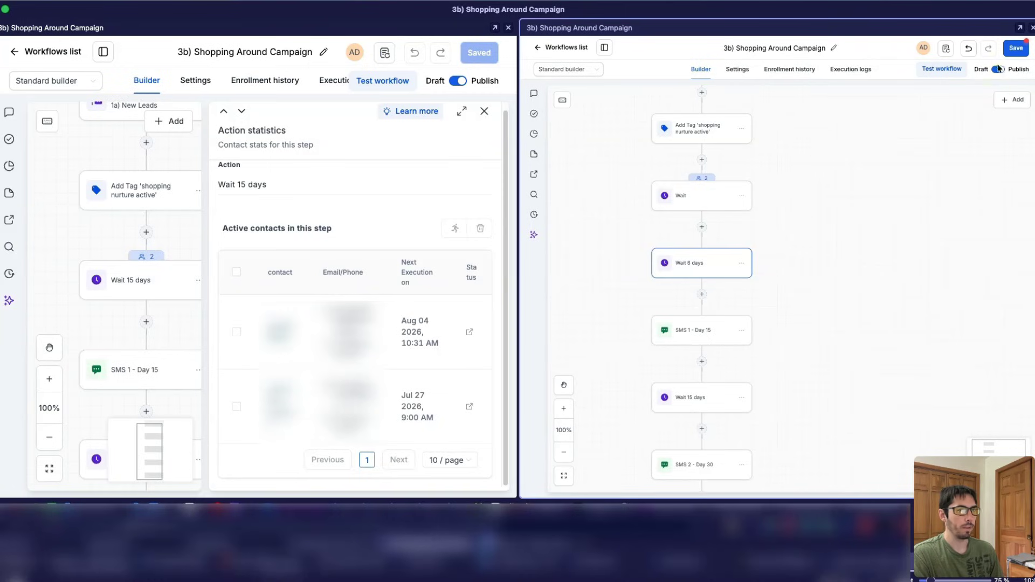
left_click(1016, 49)
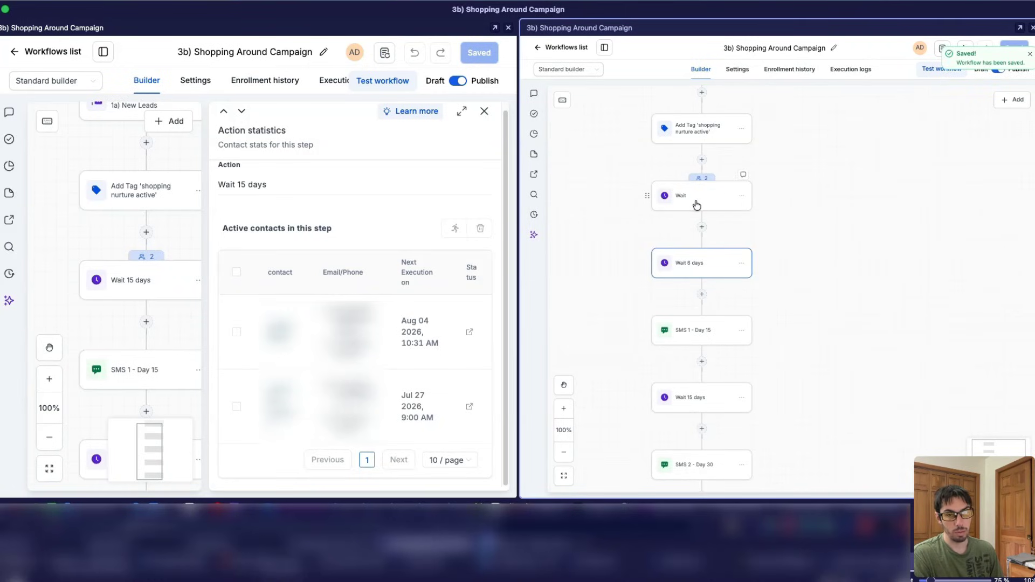
Try moving the Wait action directly below SMS 1 - Day 15 and view its active contacts
left_click_drag(652, 191, 698, 362)
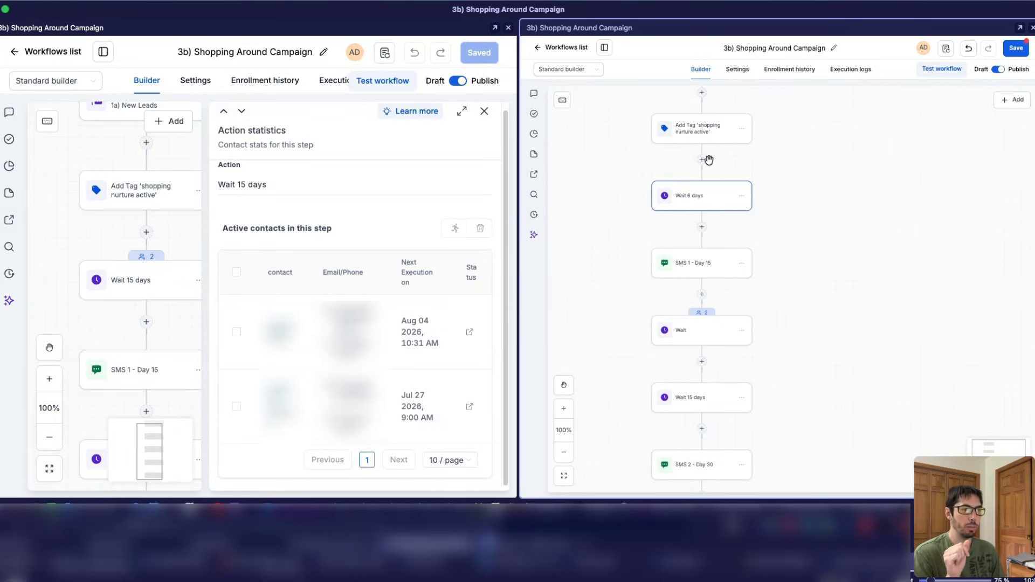
left_click(702, 313)
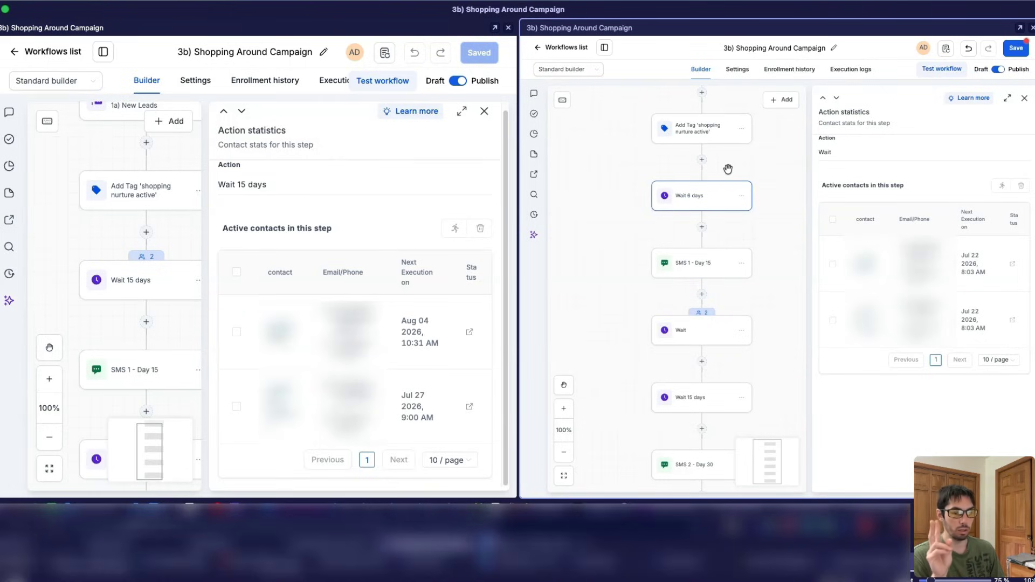
left_click(1024, 99)
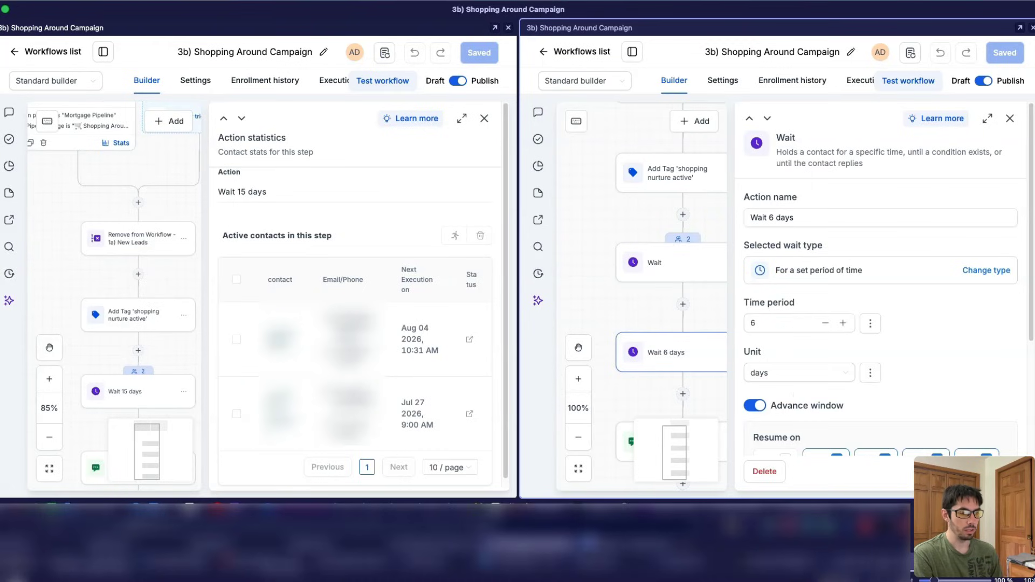
Advance only the second active contact from the Wait step to the next action, and refresh the builder's contact counts
left_click(1010, 118)
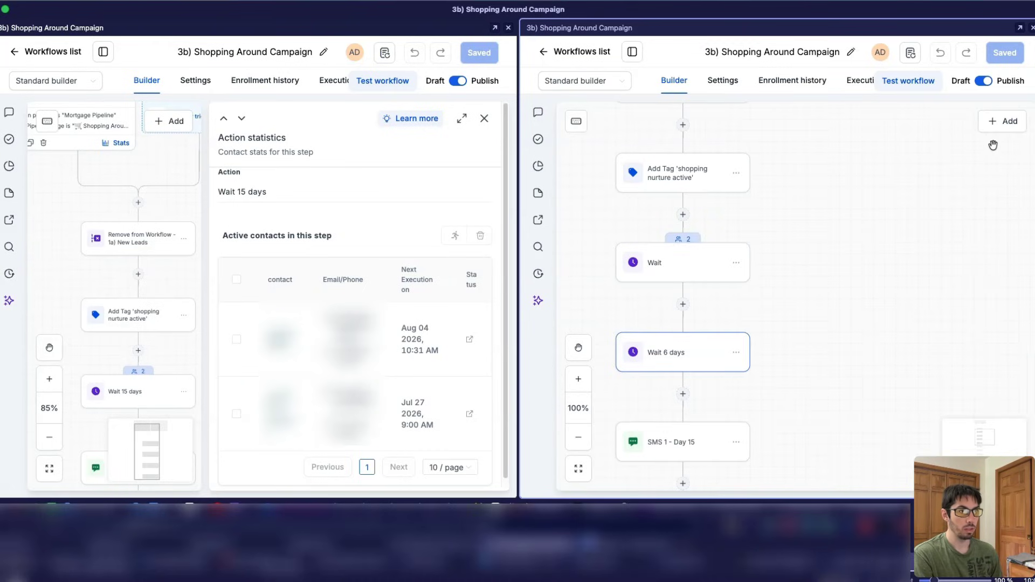
left_click(684, 237)
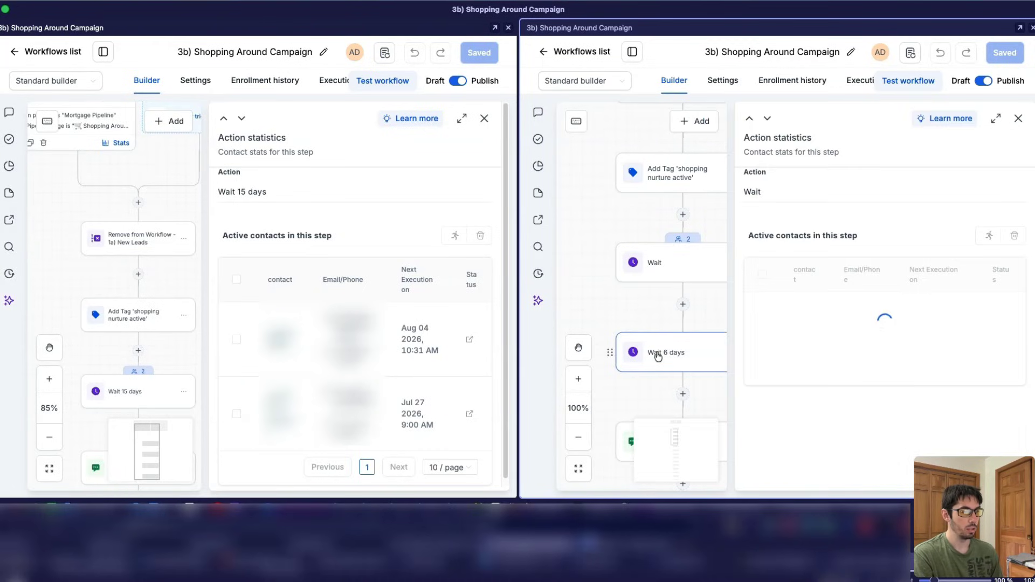
scroll(949, 370, "down", 1)
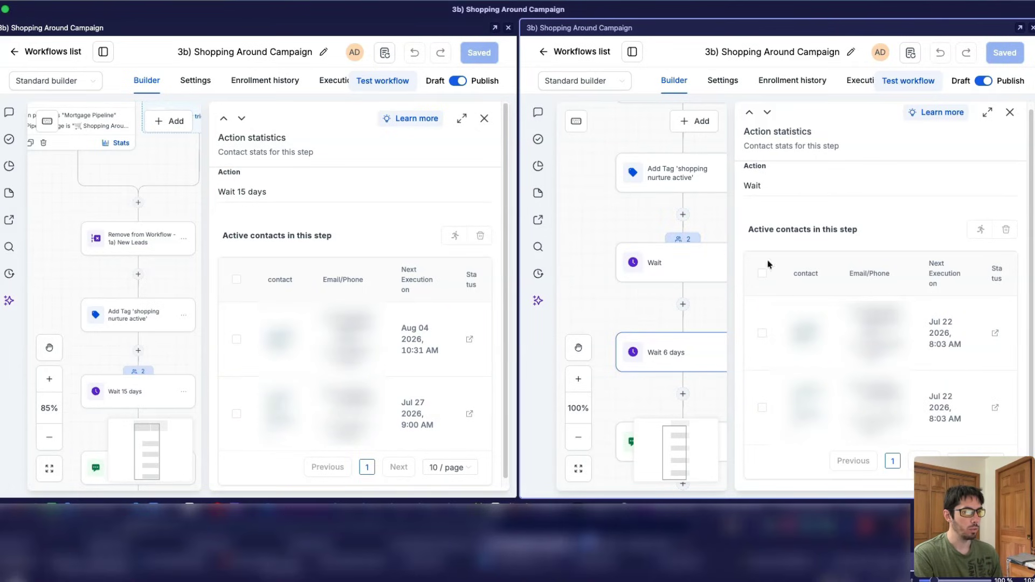
left_click(762, 408)
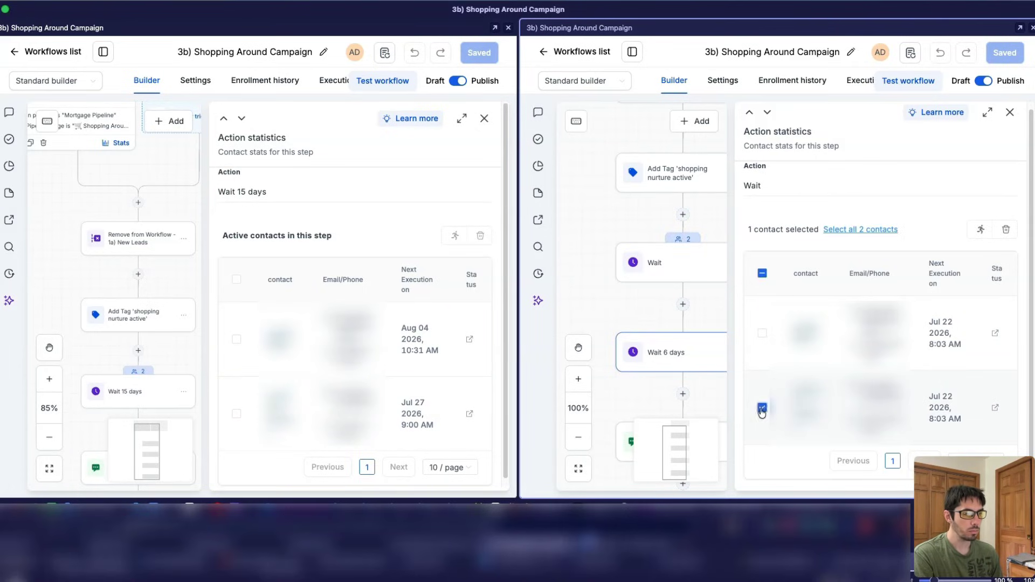
left_click(985, 230)
left_click(880, 305)
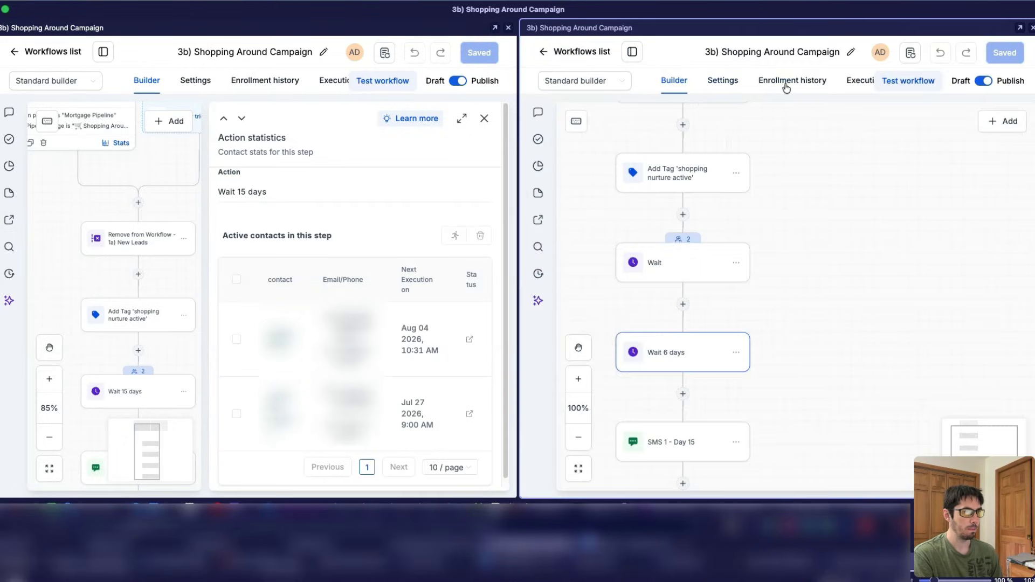
left_click(784, 82)
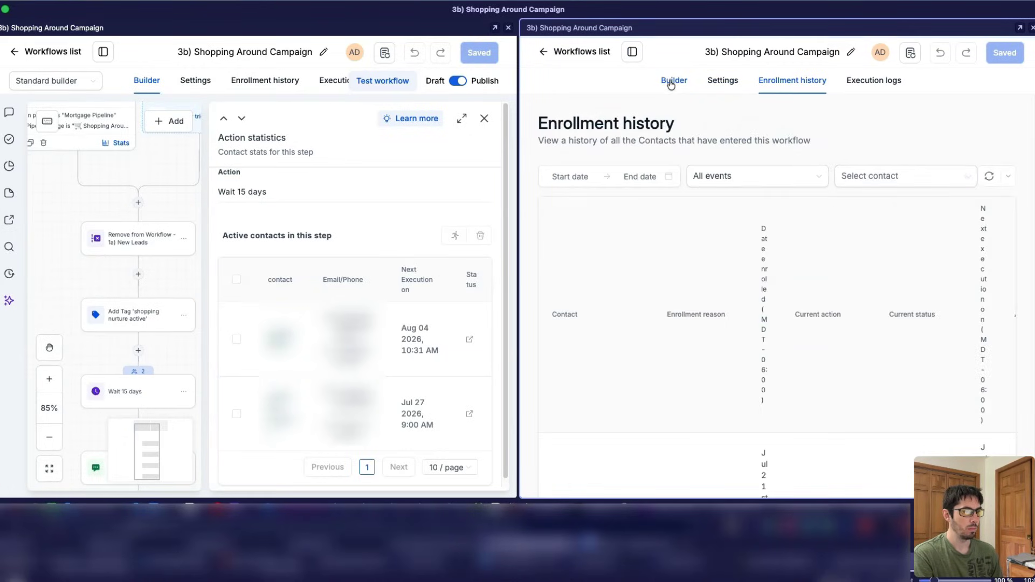
left_click(674, 81)
scroll(676, 322, "down", 5)
scroll(677, 320, "right", 4)
scroll(677, 320, "up", 1)
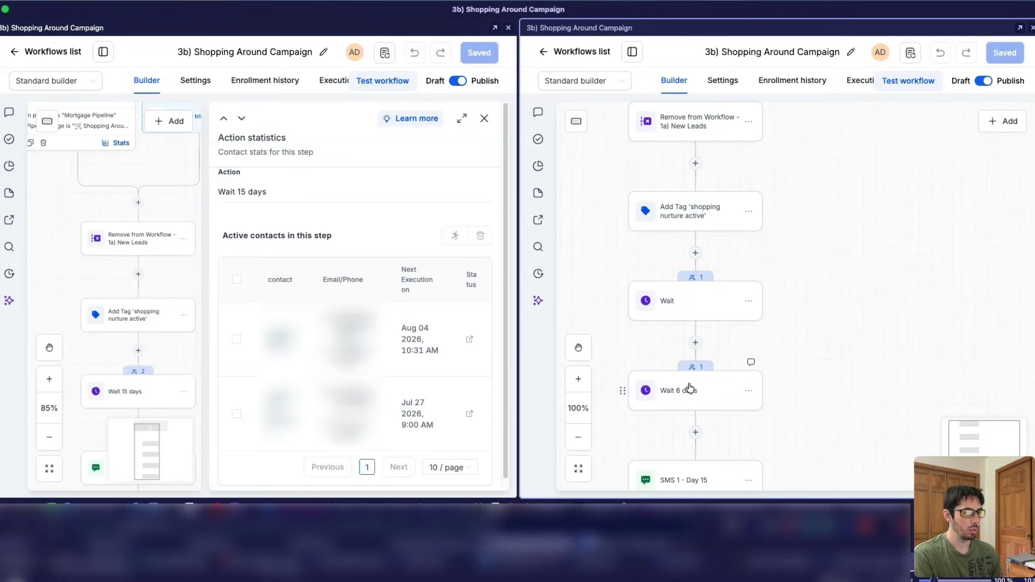
Set the Wait 6 days action's time period to 15 days, rename it Wait 15 days, and save the workflow
left_click(690, 388)
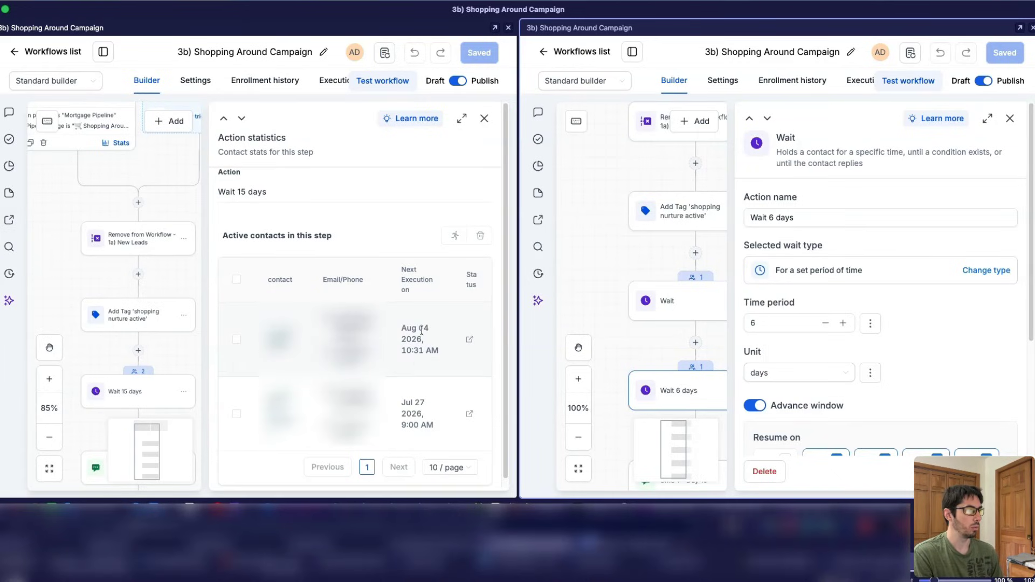
left_click_drag(781, 324, 738, 320)
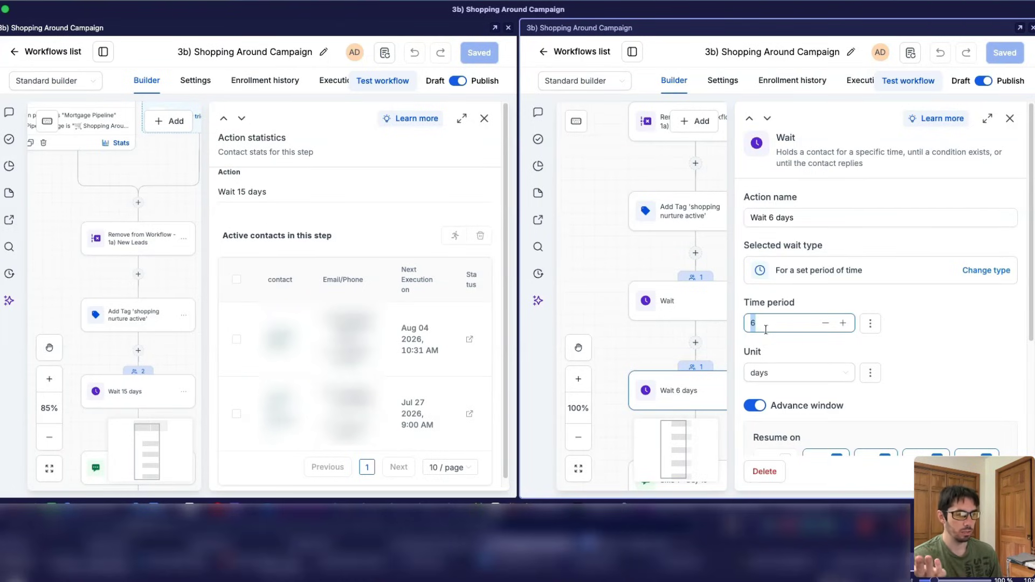
double_click(771, 217)
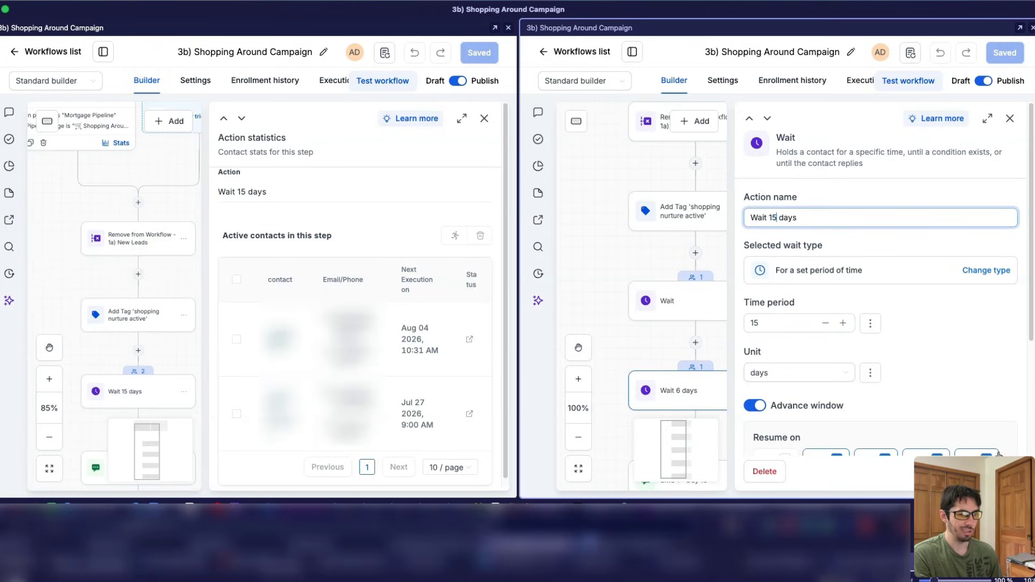
left_click(987, 471)
left_click_drag(815, 347, 803, 307)
left_click(684, 238)
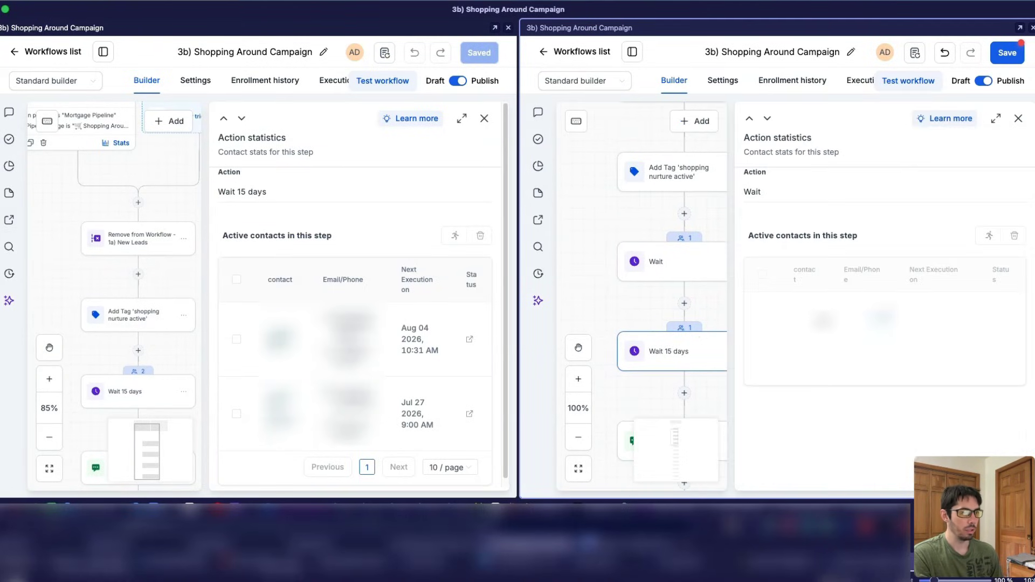
left_click(762, 339)
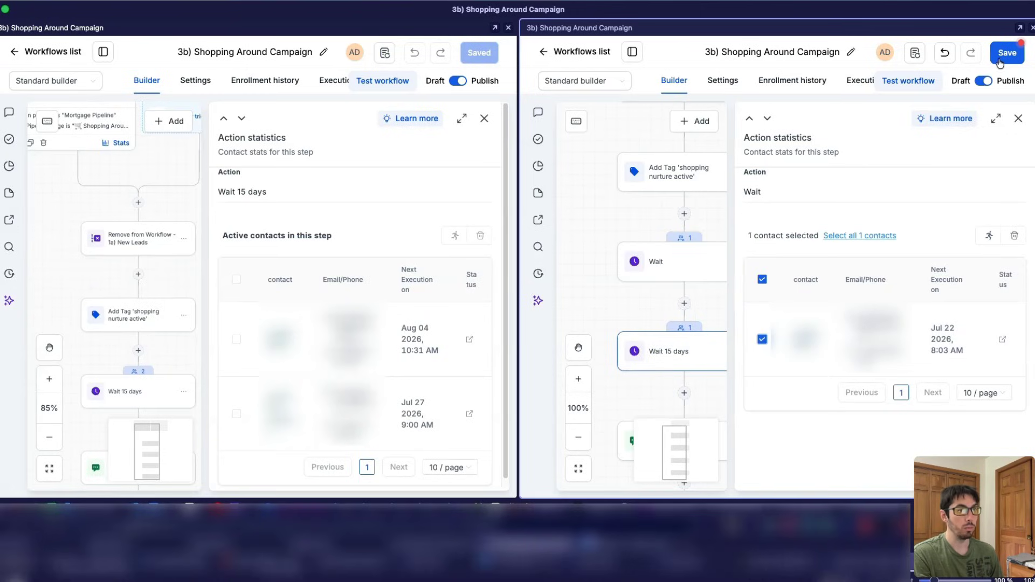
left_click(1017, 119)
left_click(1008, 52)
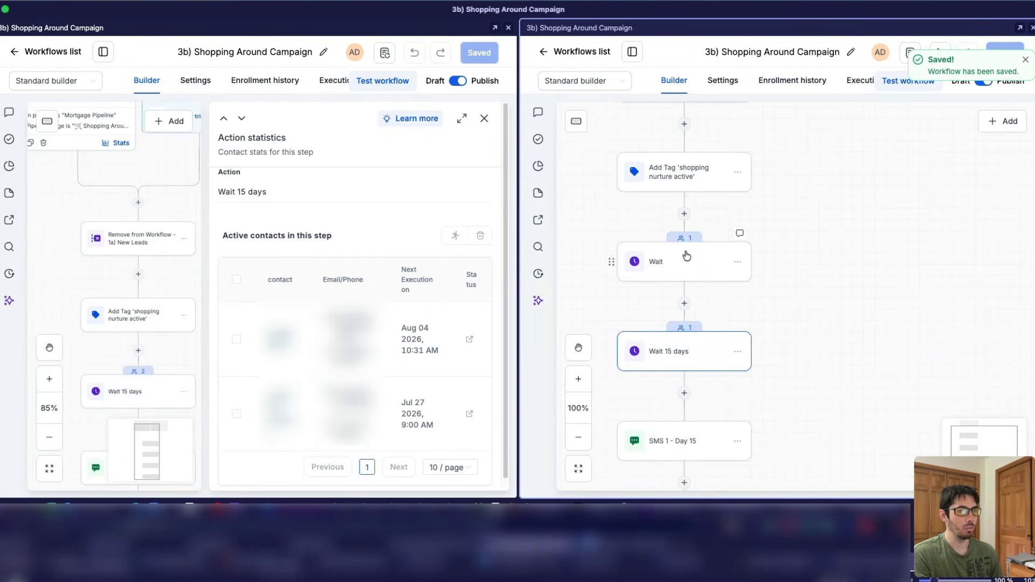
Advance the remaining active contact from the Wait step into Wait 15 days, and refresh the builder's contact counts
left_click(685, 238)
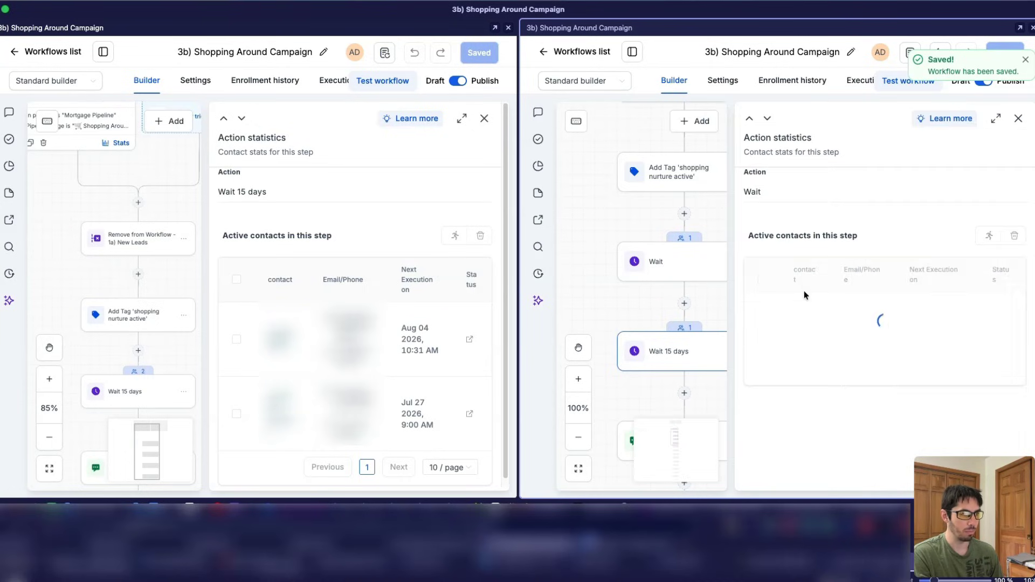
left_click(761, 340)
left_click(989, 236)
left_click(863, 307)
left_click(792, 80)
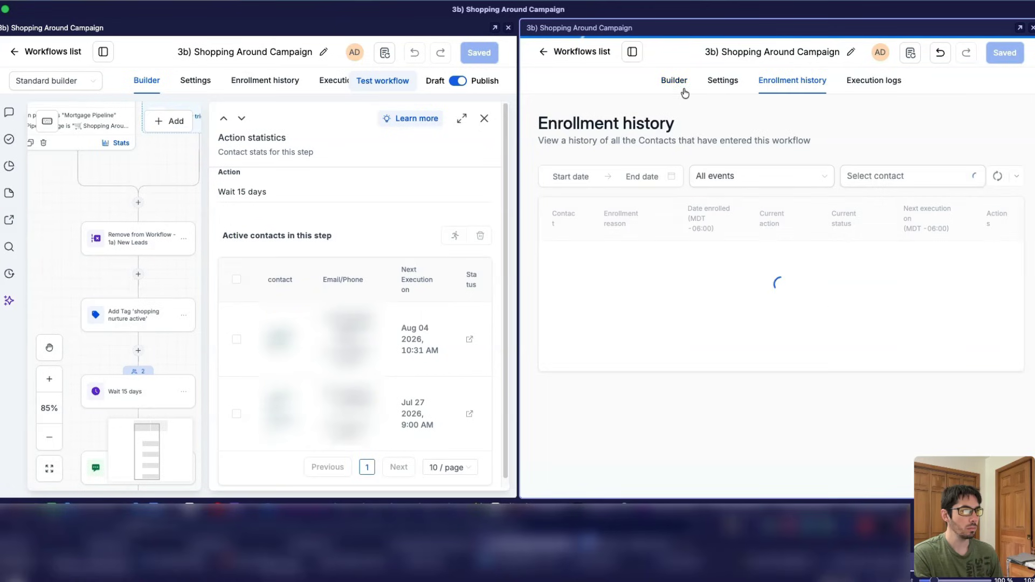
left_click(674, 82)
scroll(663, 318, "down", 3)
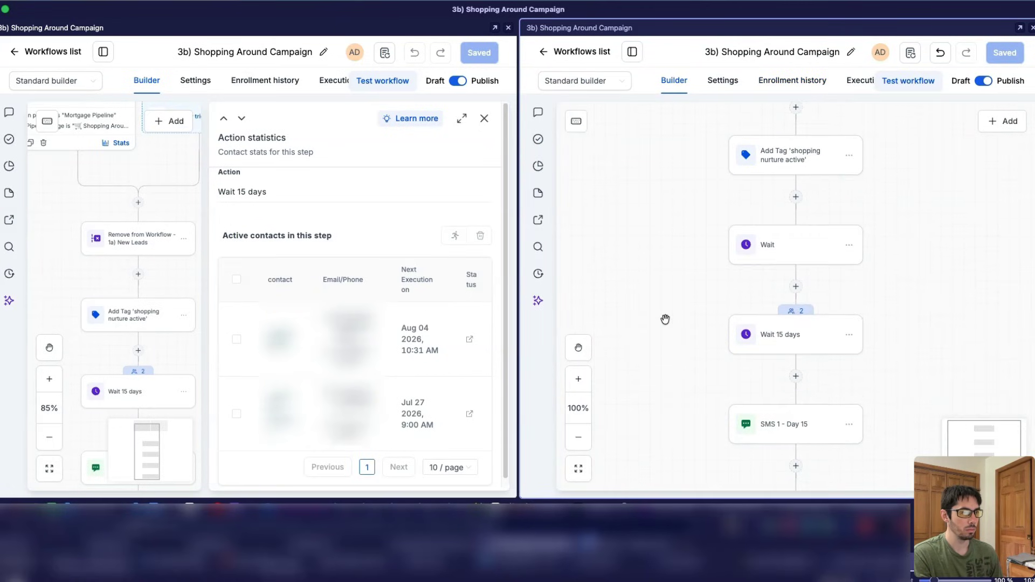